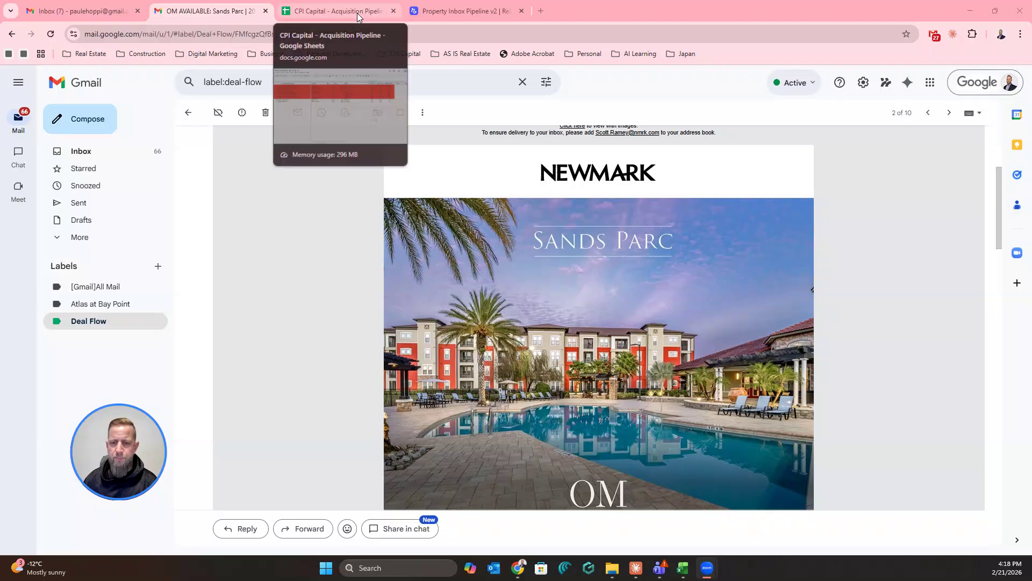
Check the newest entries in the FL Inbox sheet of the acquisition pipeline spreadsheet against the Sands Parc listing email in Gmail
click(357, 12)
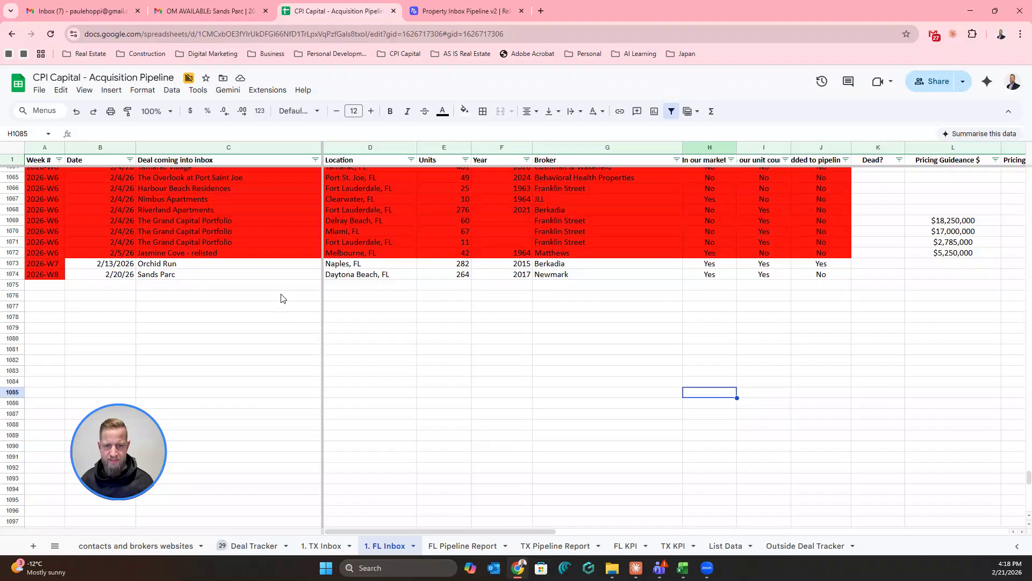
scroll(281, 294, up, 3)
scroll(280, 299, down, 1)
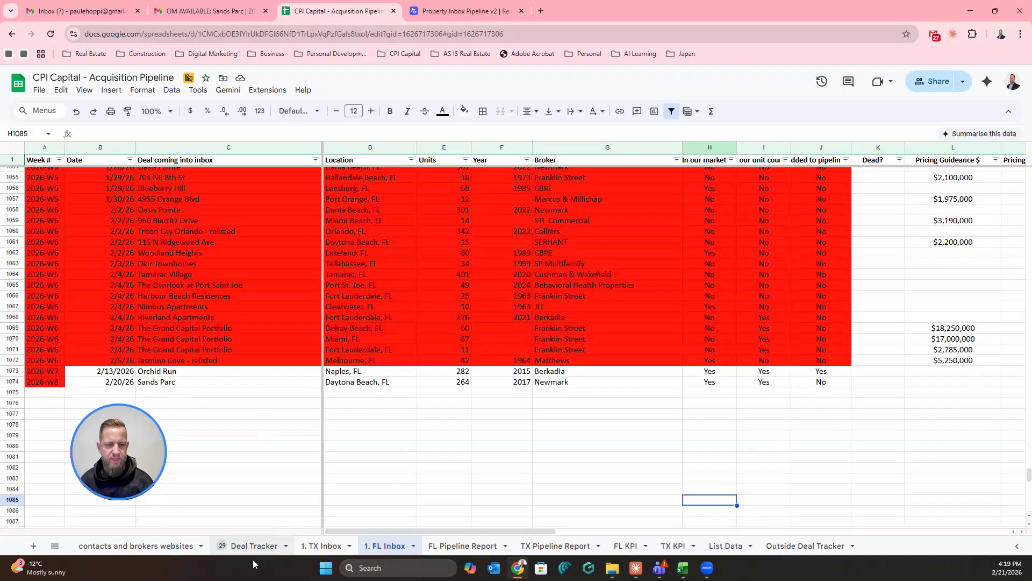
click(178, 11)
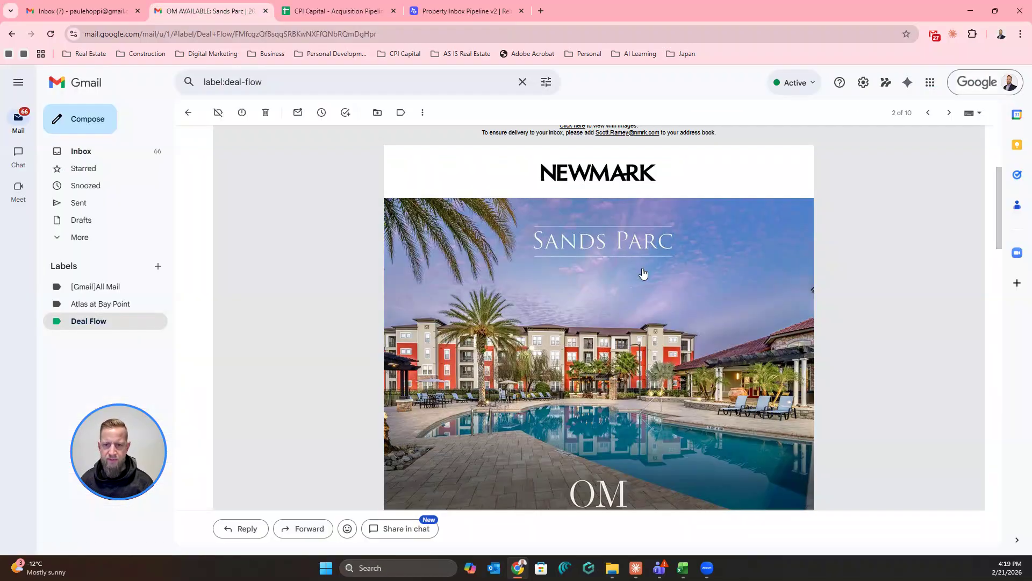
scroll(643, 274, down, 1)
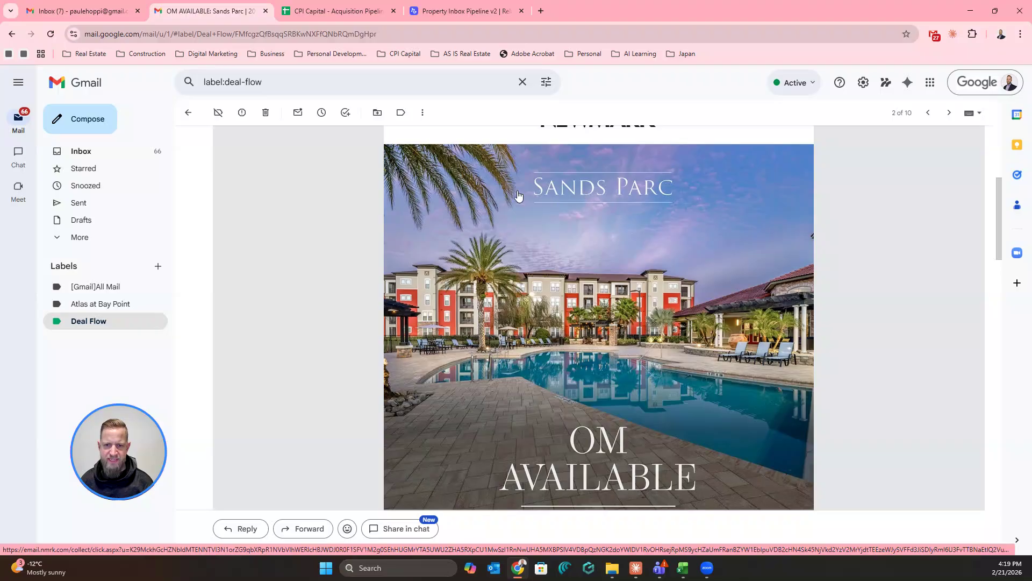
Switch back to the acquisition pipeline spreadsheet and look through the deal history logged in the FL Inbox sheet
click(333, 12)
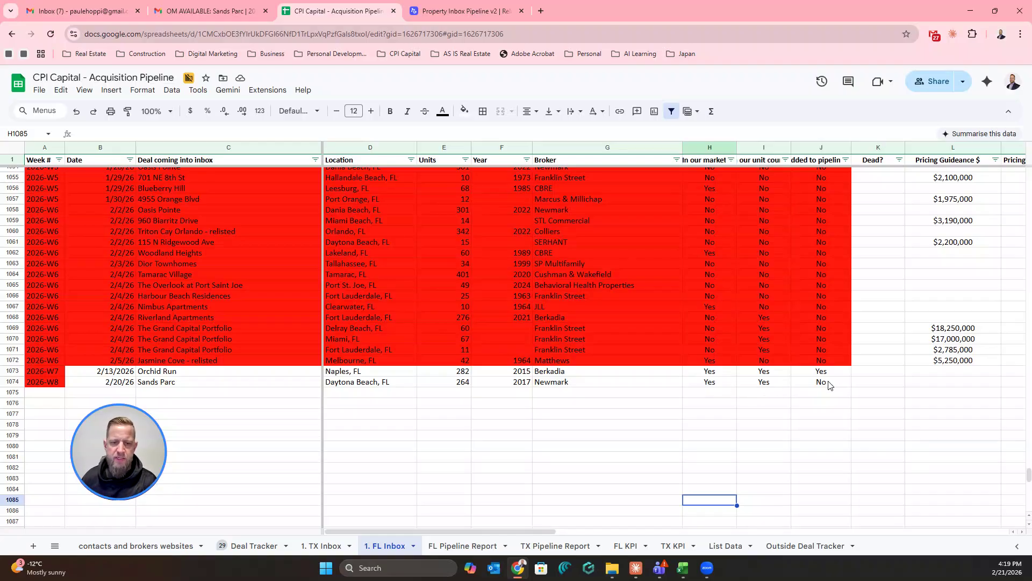
scroll(834, 376, up, 20)
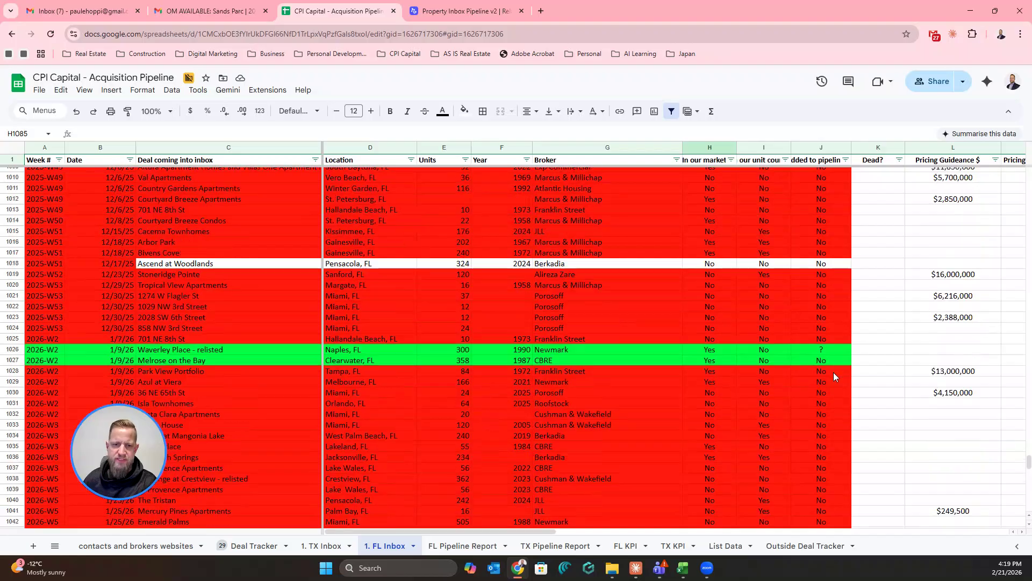
scroll(833, 376, down, 6)
scroll(835, 376, up, 6)
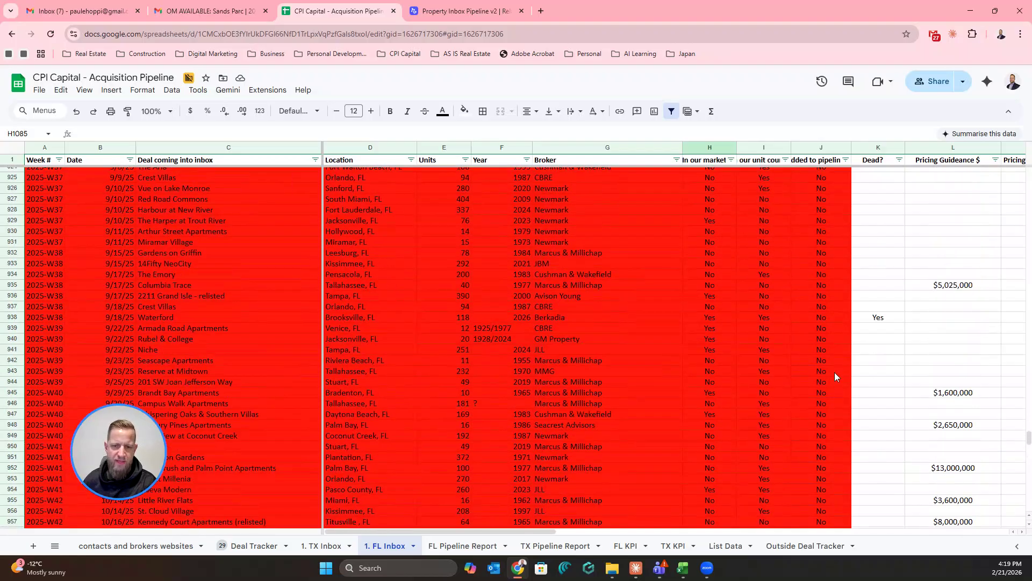
scroll(834, 377, down, 7)
scroll(834, 372, down, 20)
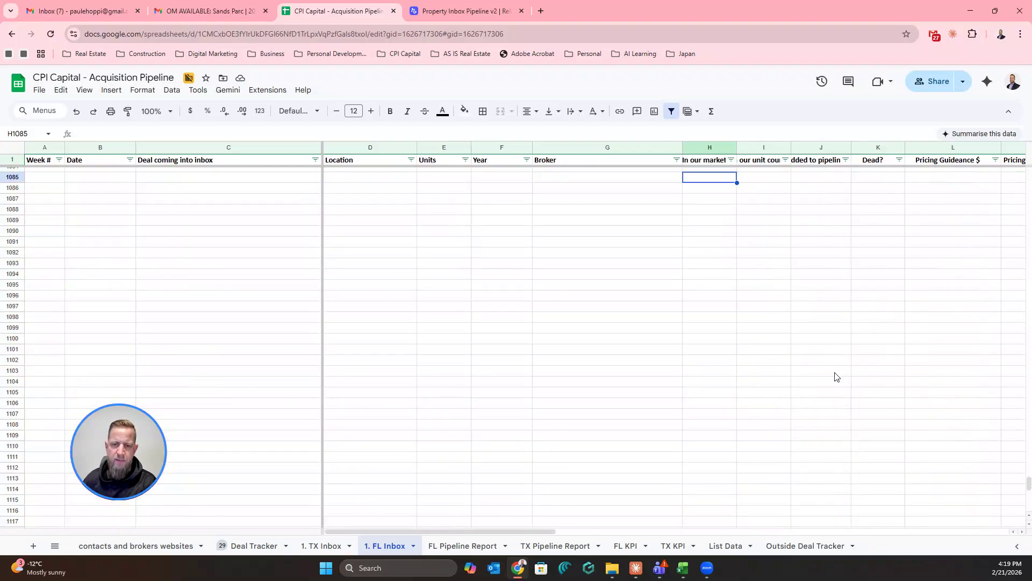
scroll(834, 373, up, 5)
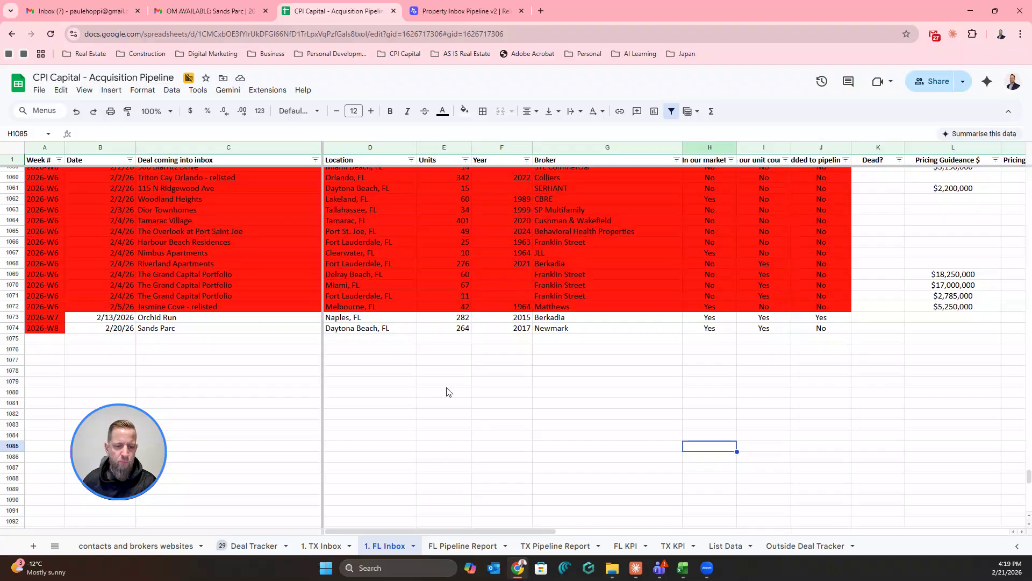
Examine the most recent deals in the TX Inbox sheet, then return to the FL Inbox sheet
click(320, 547)
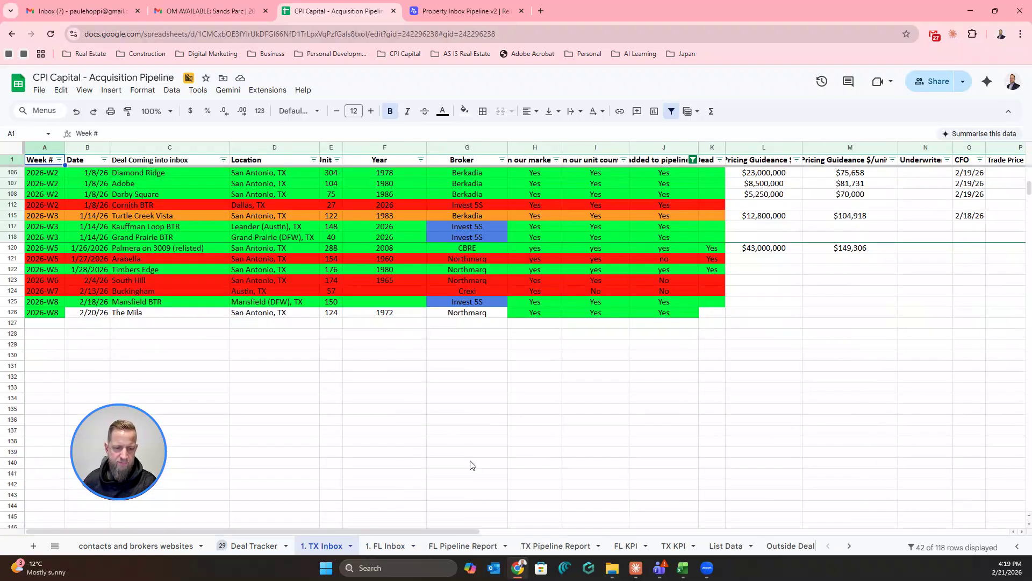
scroll(459, 450, down, 2)
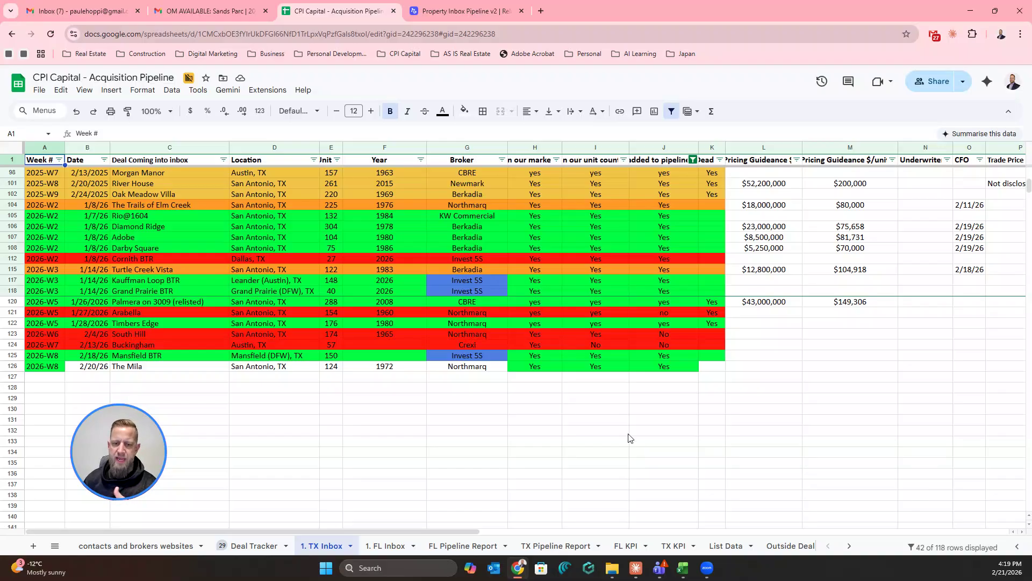
click(376, 547)
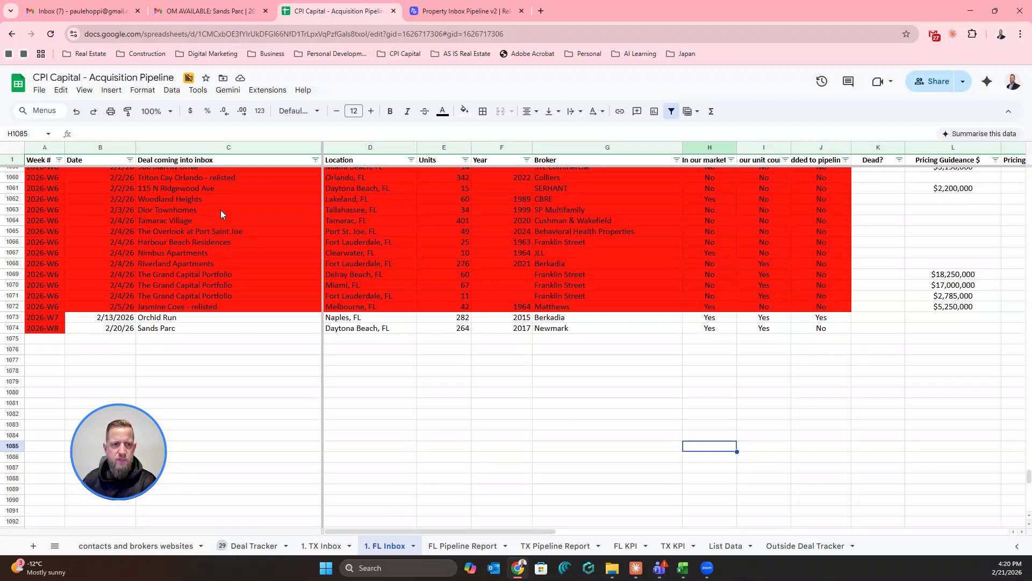
Switch to Gmail and look over the Sands Parc offering memorandum email, including its header and property banner
click(237, 21)
scroll(636, 336, down, 1)
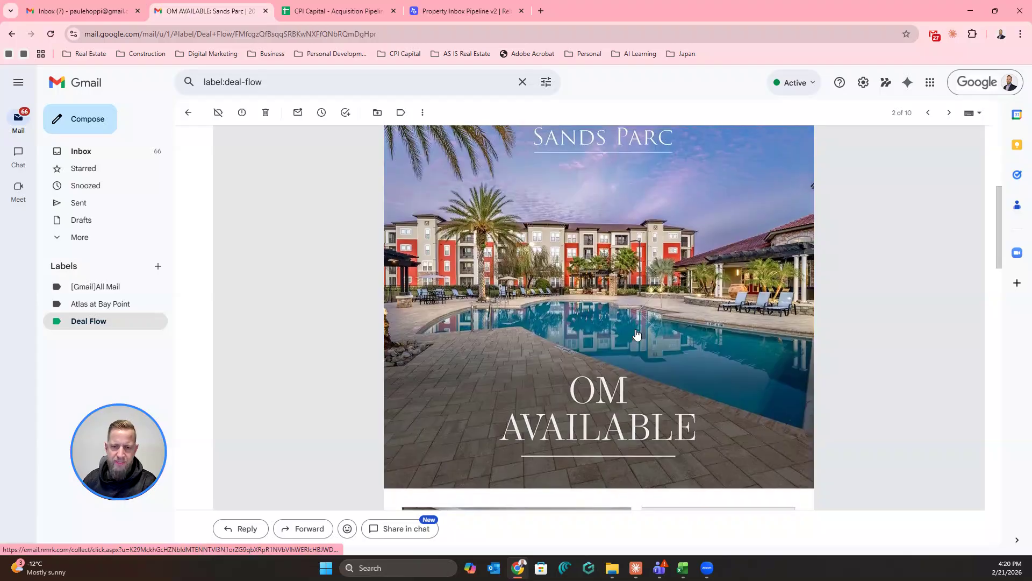
scroll(636, 336, up, 2)
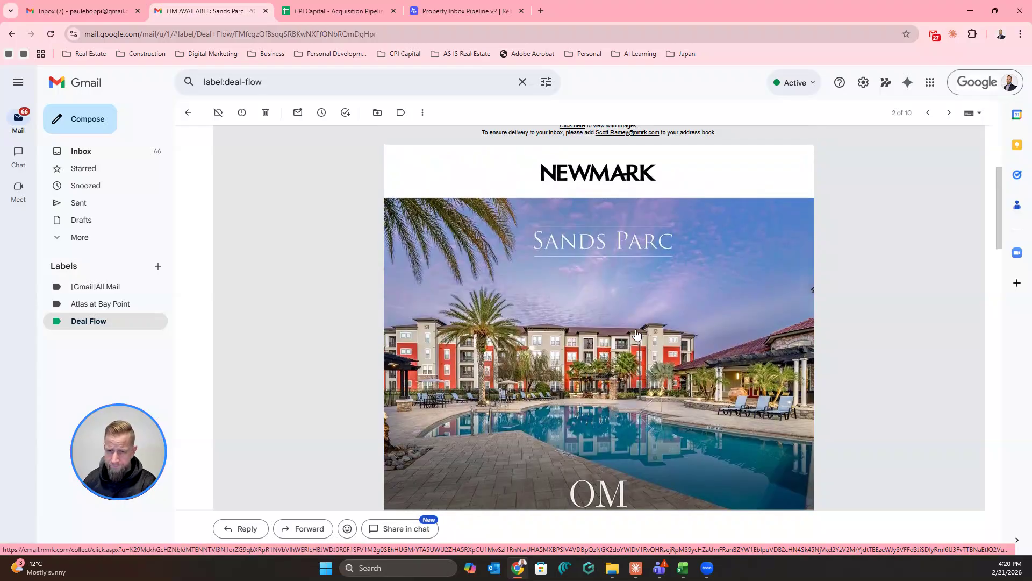
scroll(636, 335, down, 1)
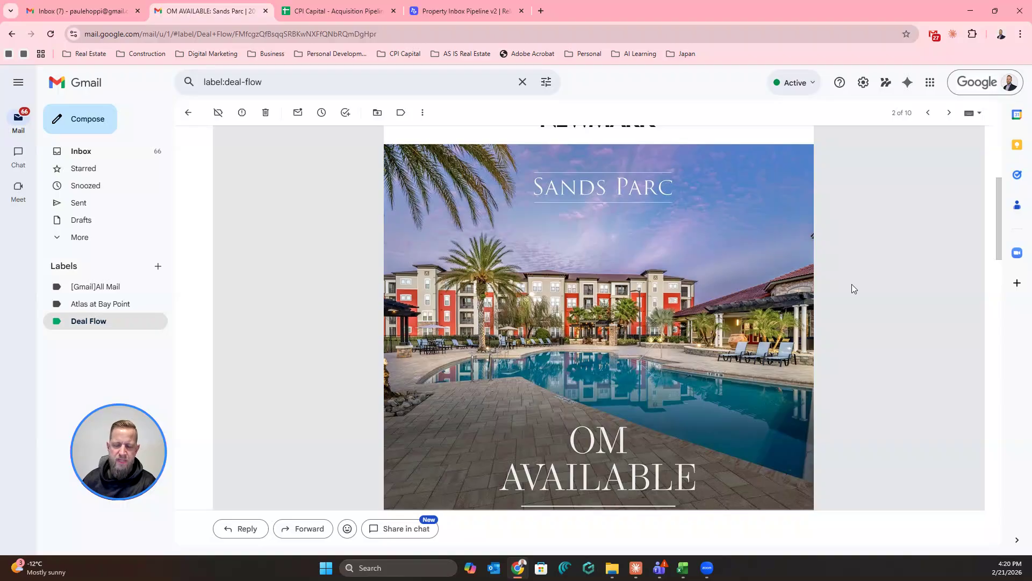
scroll(736, 278, down, 3)
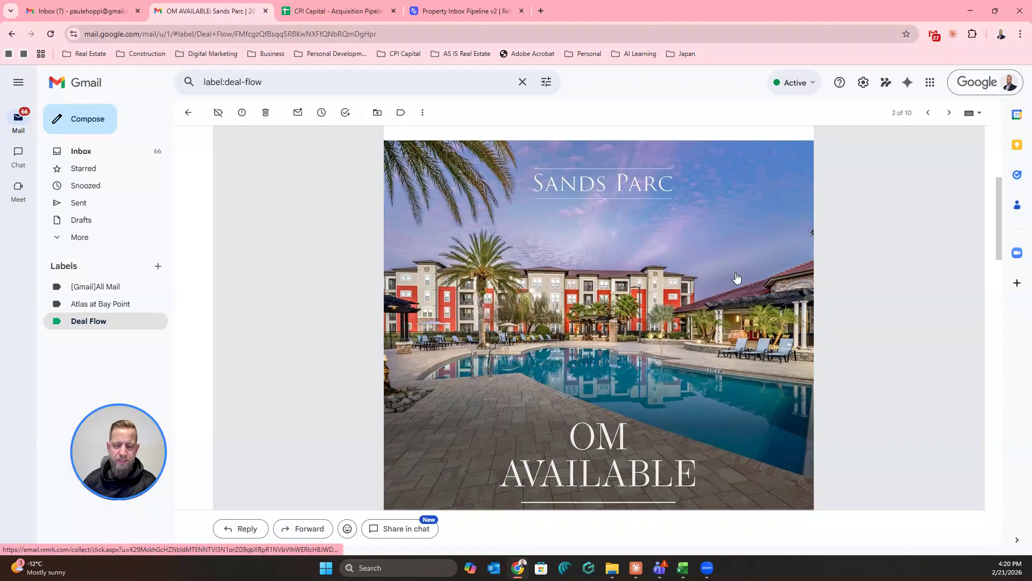
scroll(737, 277, up, 5)
scroll(736, 278, up, 1)
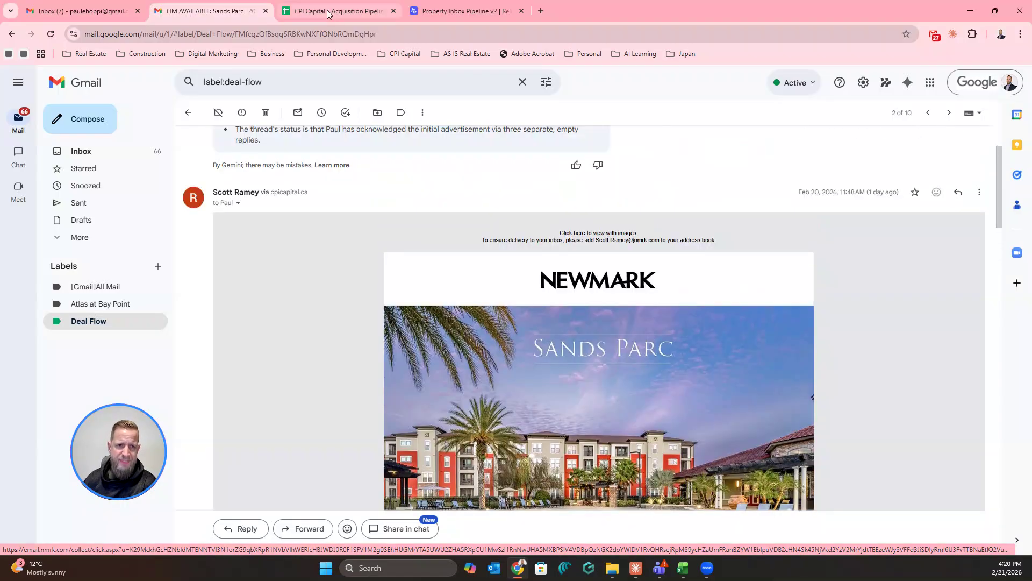
Switch to the Property Inbox Pipeline v2 workflow in Relay.app and examine the Email received trigger's subject filters and matching email preview
click(445, 12)
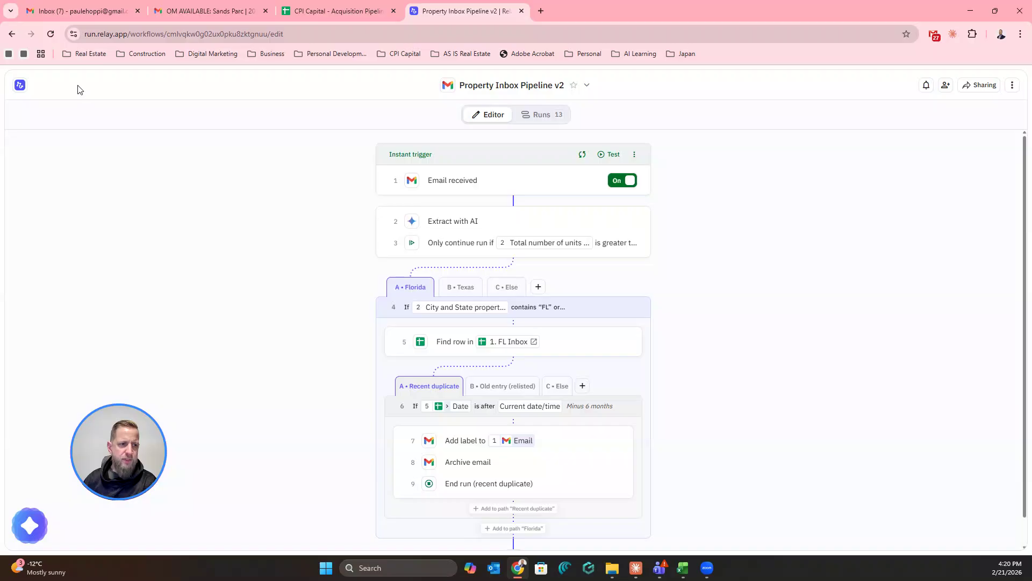
mouse_move(27, 95)
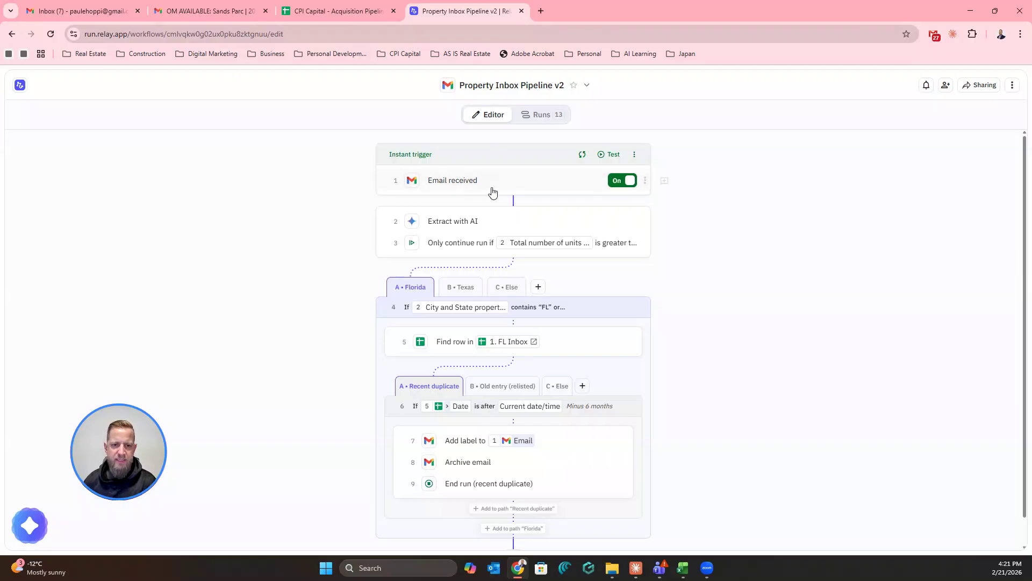
click(479, 181)
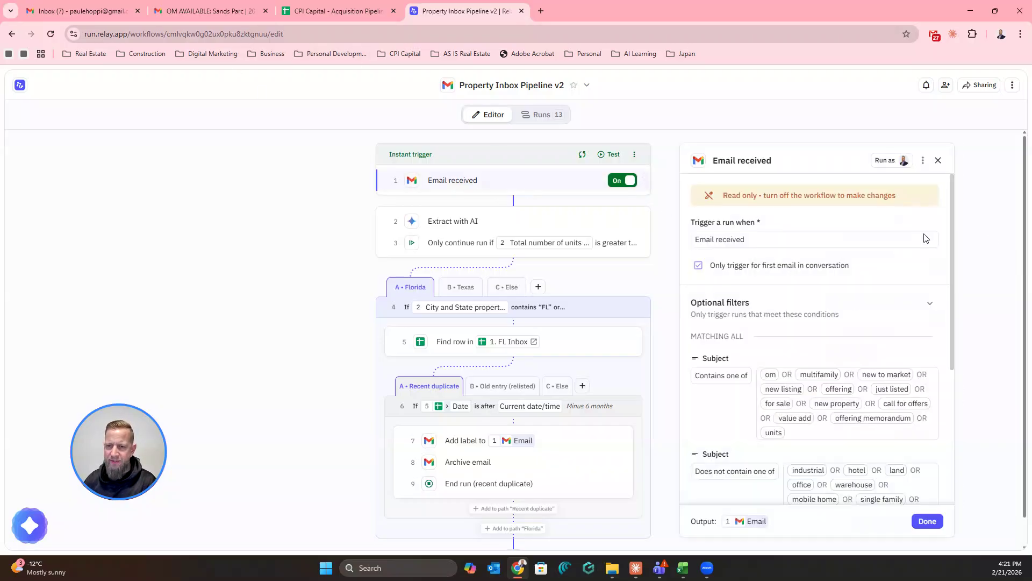
scroll(924, 238, down, 1)
scroll(914, 245, down, 1)
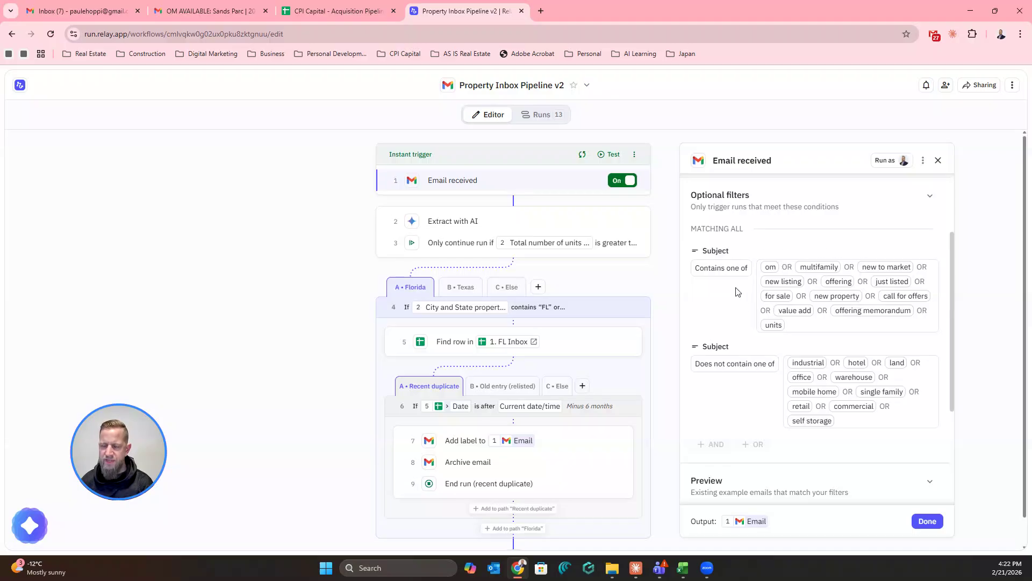
scroll(842, 291, down, 1)
scroll(842, 291, down, 3)
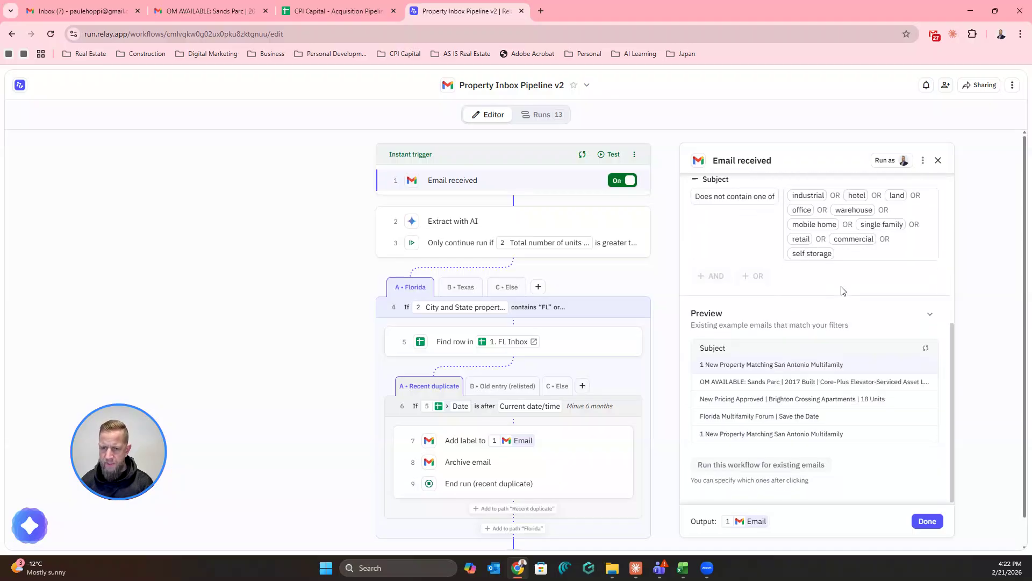
click(929, 521)
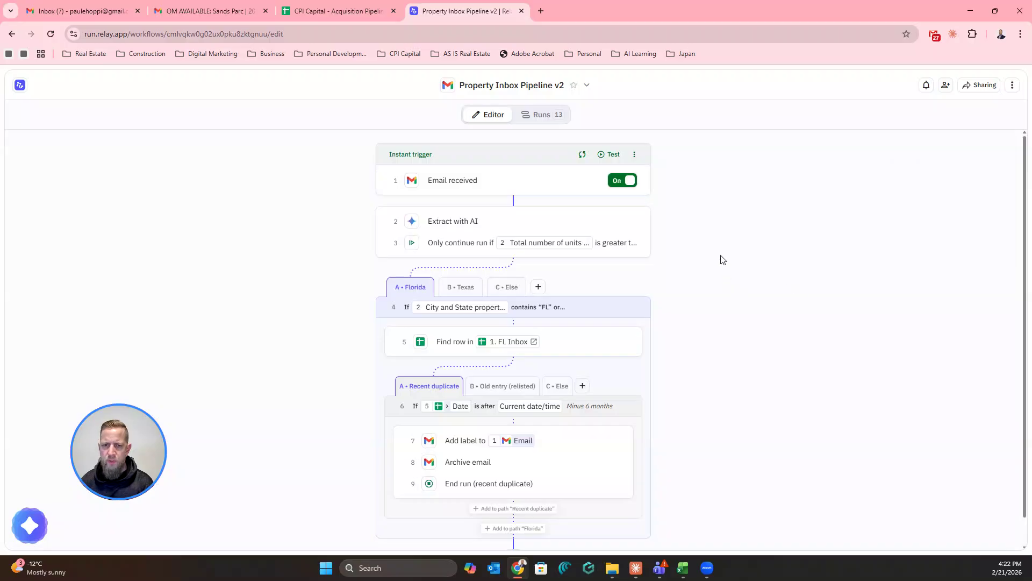
Open the Extract with AI step and read its prompt, from the property name details through the pricing guidance instruction
click(530, 224)
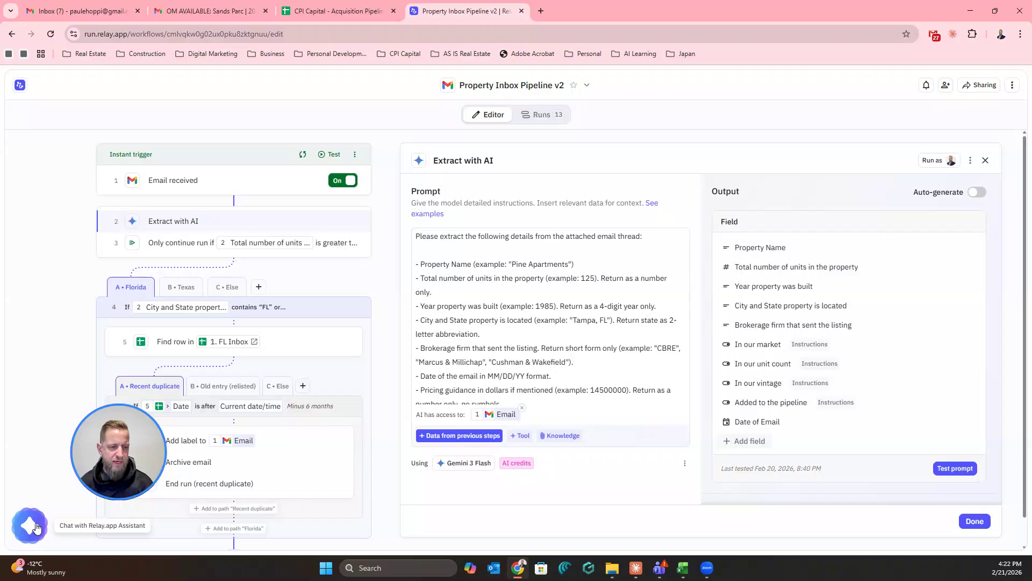
click(83, 516)
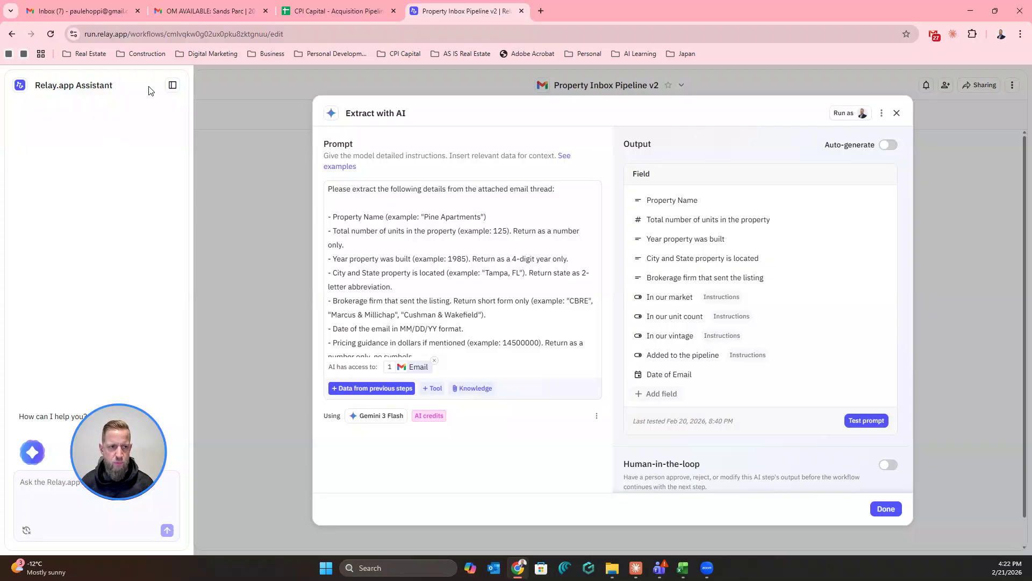
click(172, 86)
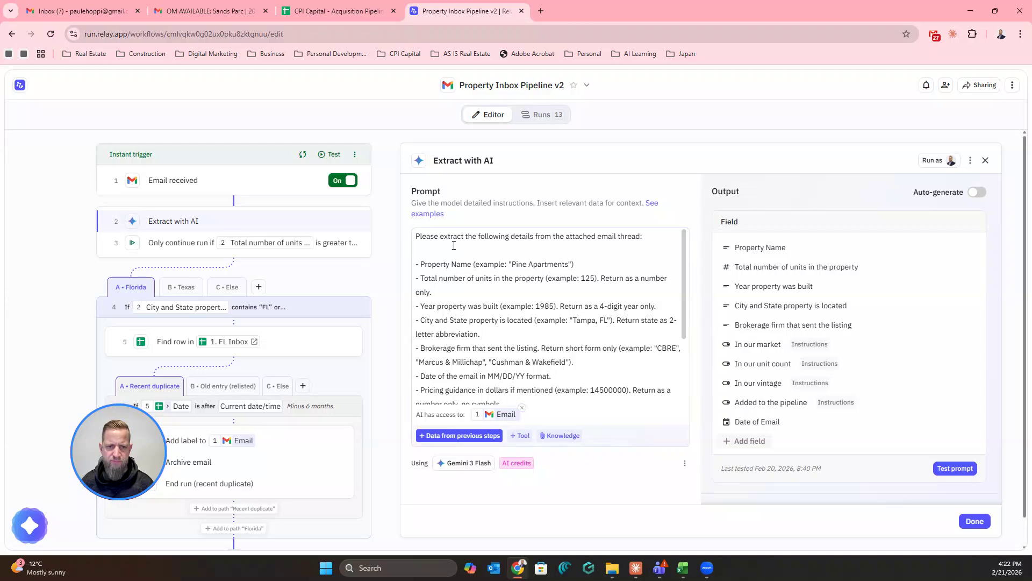
drag(422, 233, 537, 376)
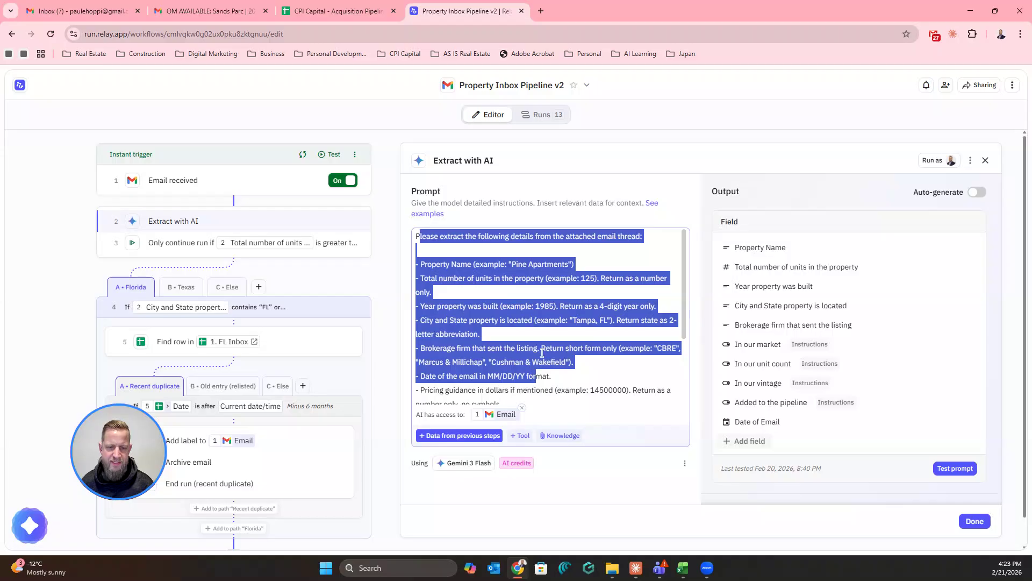
scroll(484, 328, down, 2)
drag(453, 285, 586, 291)
scroll(544, 280, up, 2)
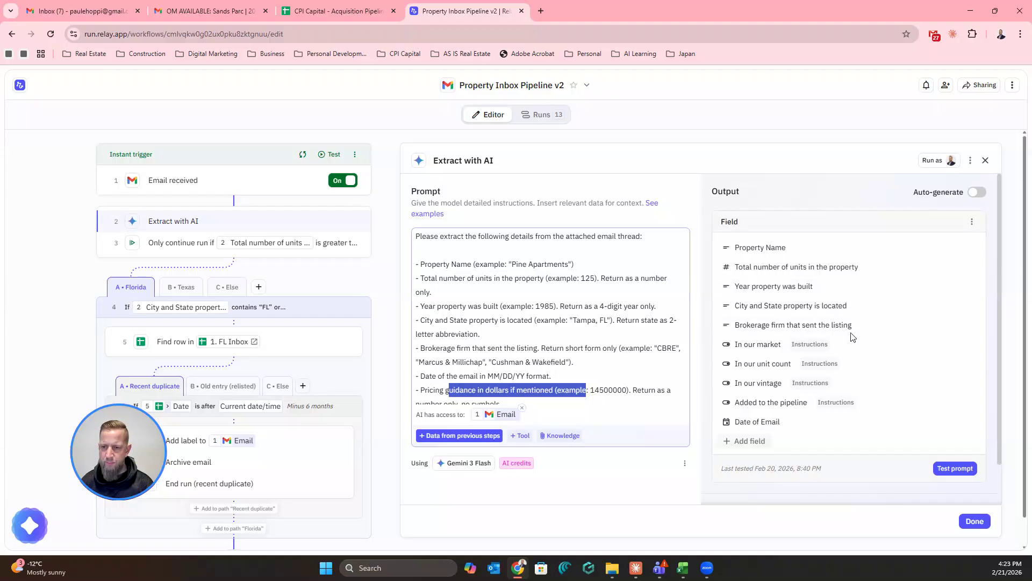
Read the "In our market" output field's instructions for the Florida, Texas and excluded markets, and save the field
click(770, 349)
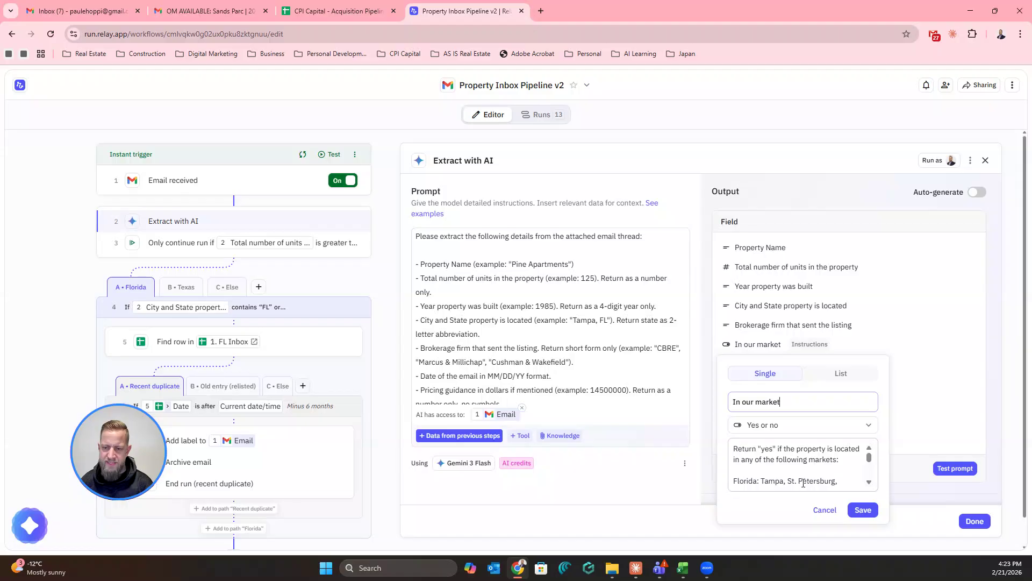
click(869, 482)
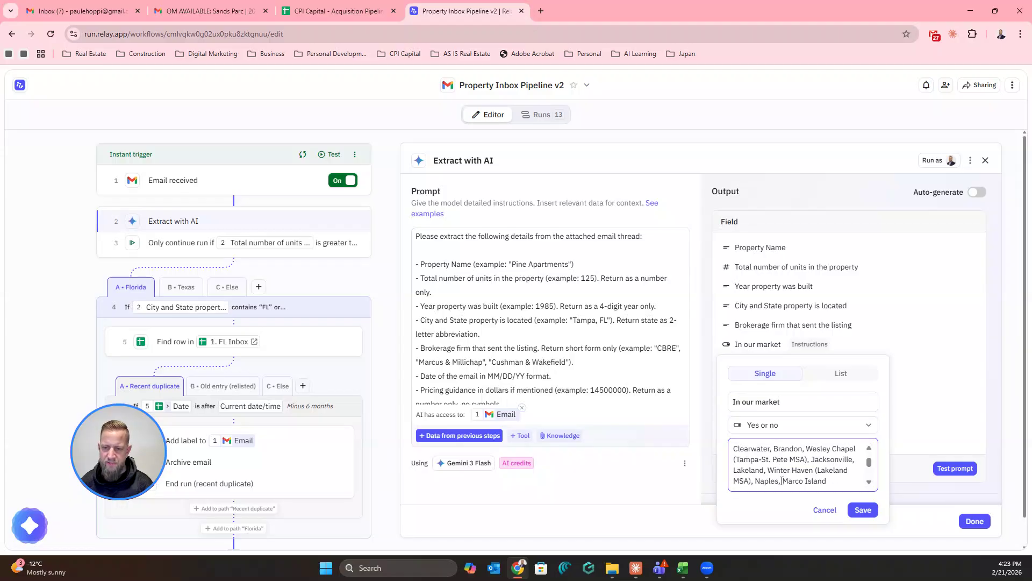
click(869, 482)
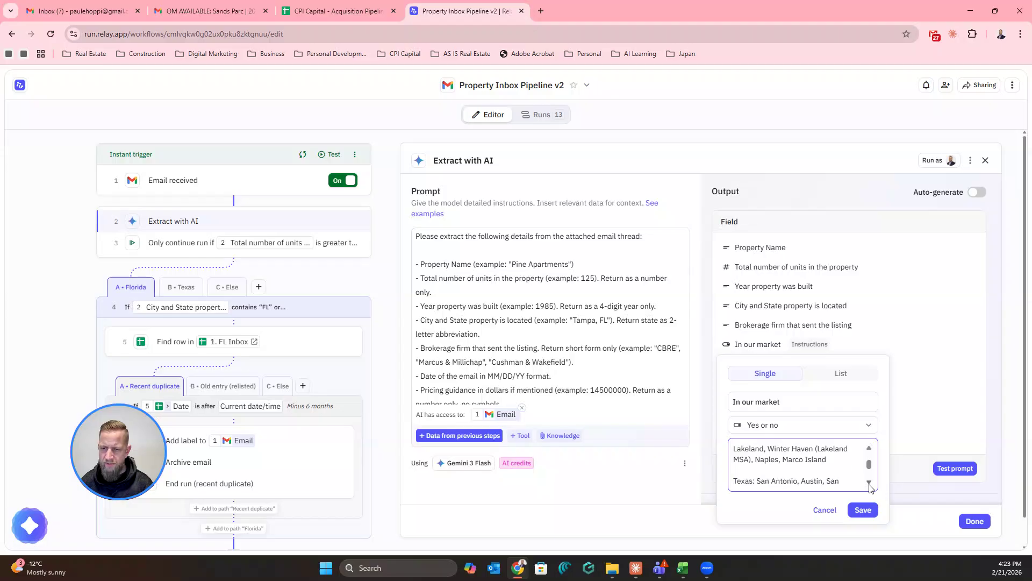
click(869, 482)
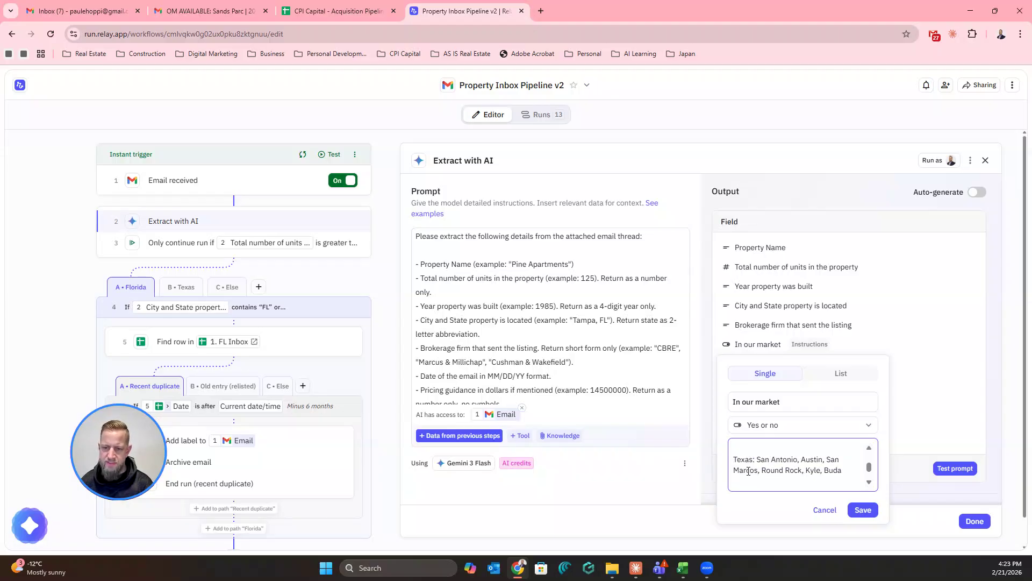
click(869, 483)
click(868, 482)
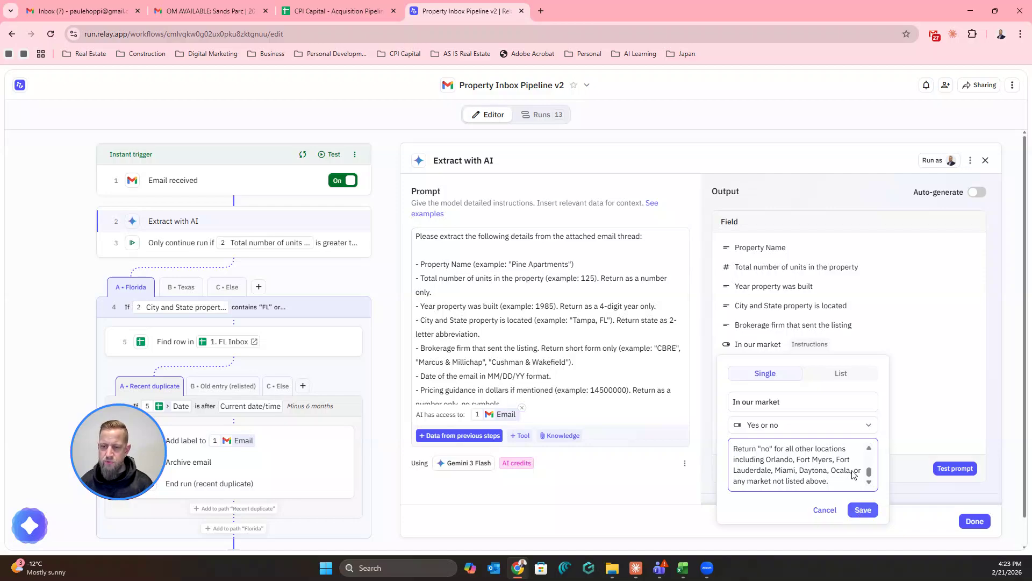
click(862, 511)
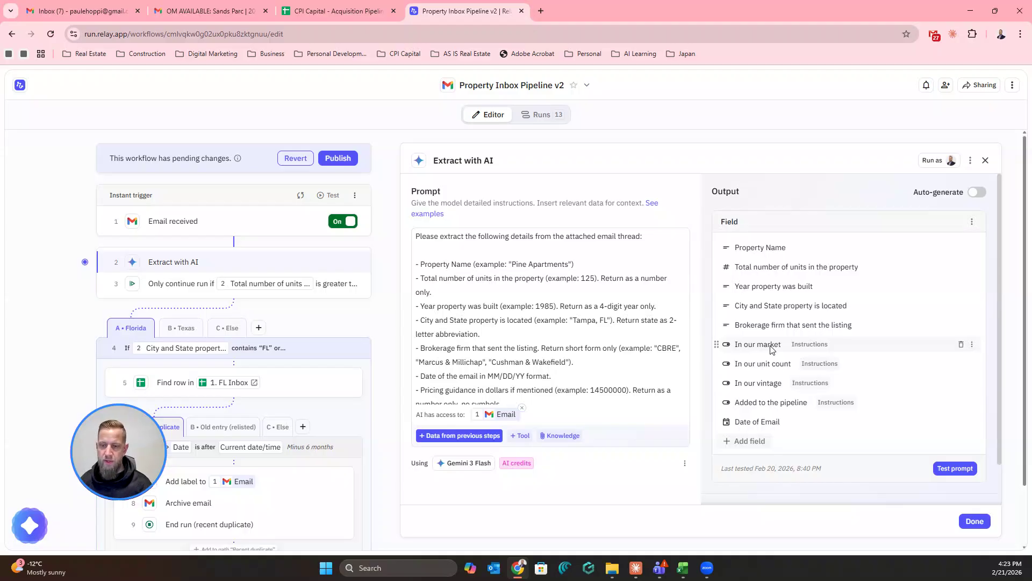
Read the "In our unit count" output field's instructions through the on-site leasing office condition, and leave the field without saving
click(796, 369)
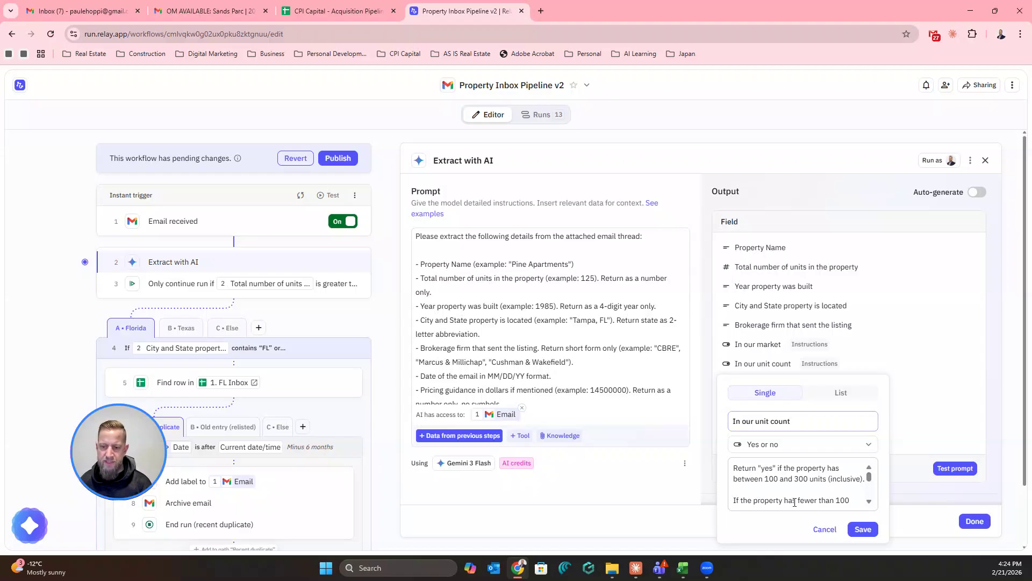
click(869, 501)
scroll(742, 481, down, 2)
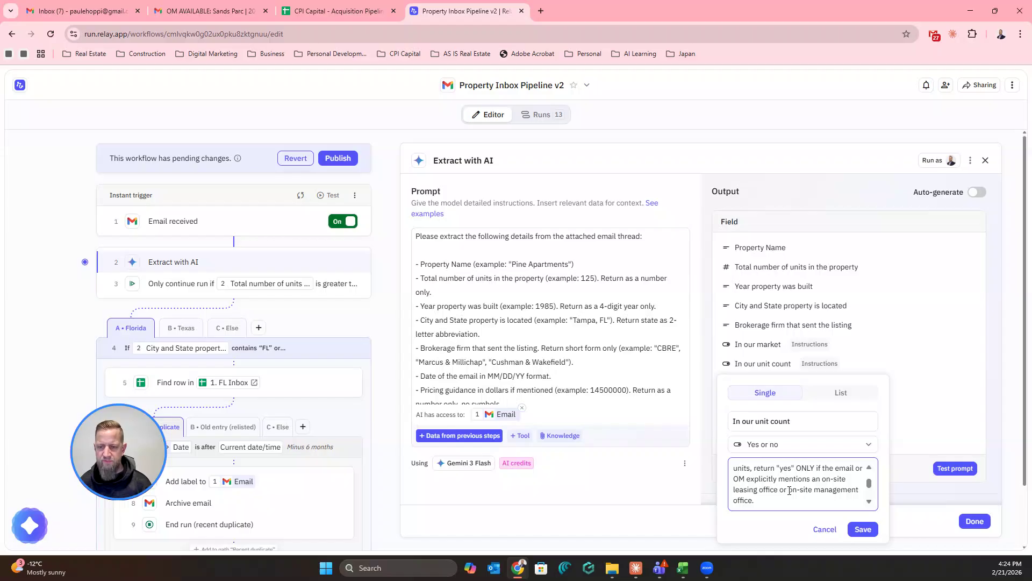
click(825, 531)
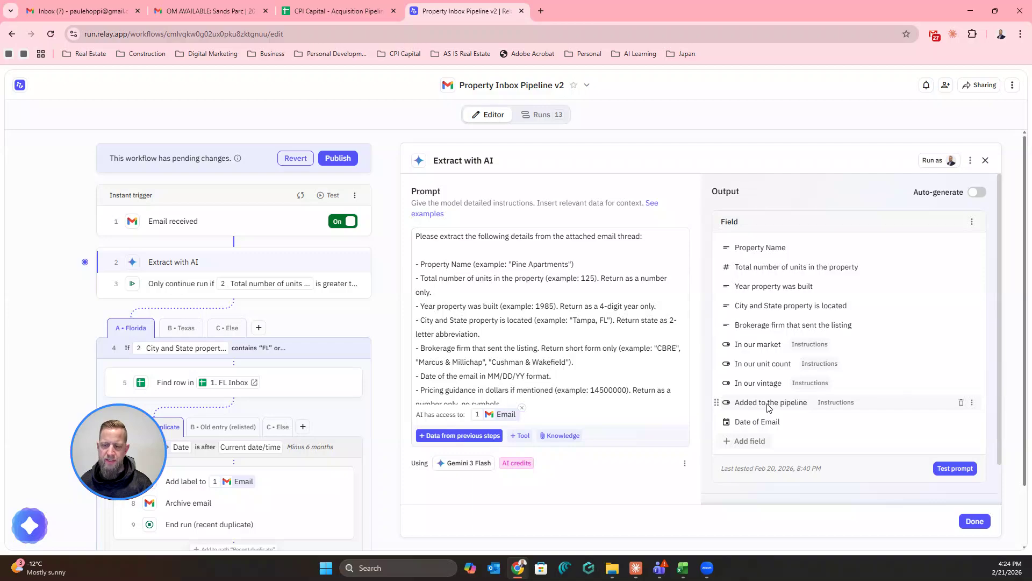
Read the "Added to the pipeline" output field's instructions, leave it without saving, and close the Extract with AI step
click(860, 409)
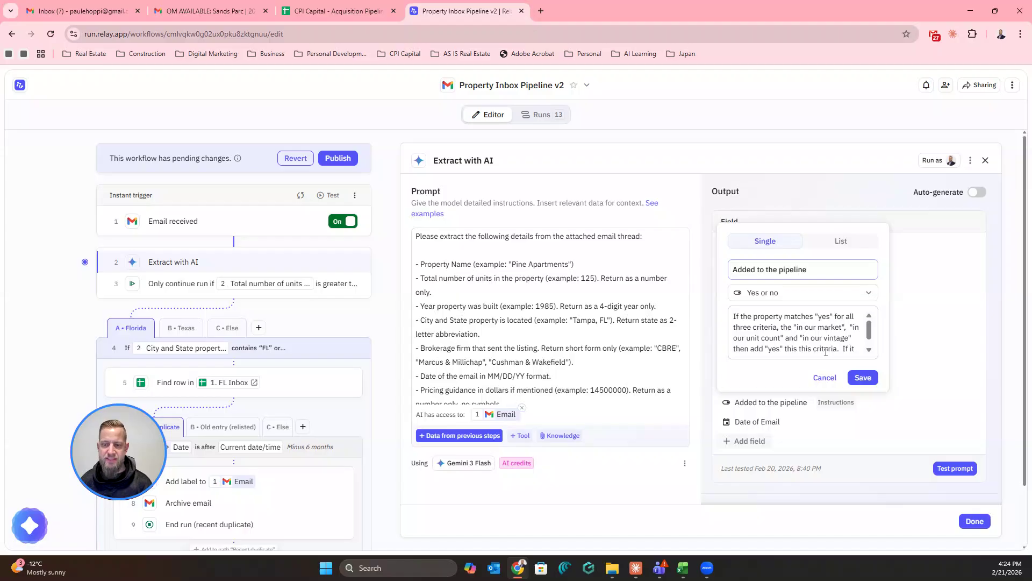
click(824, 378)
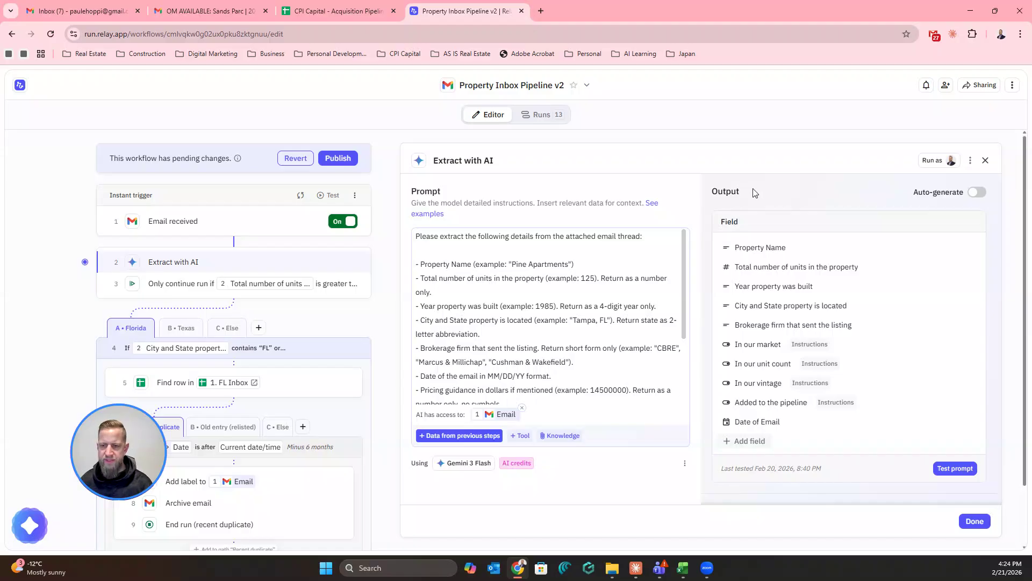
click(980, 524)
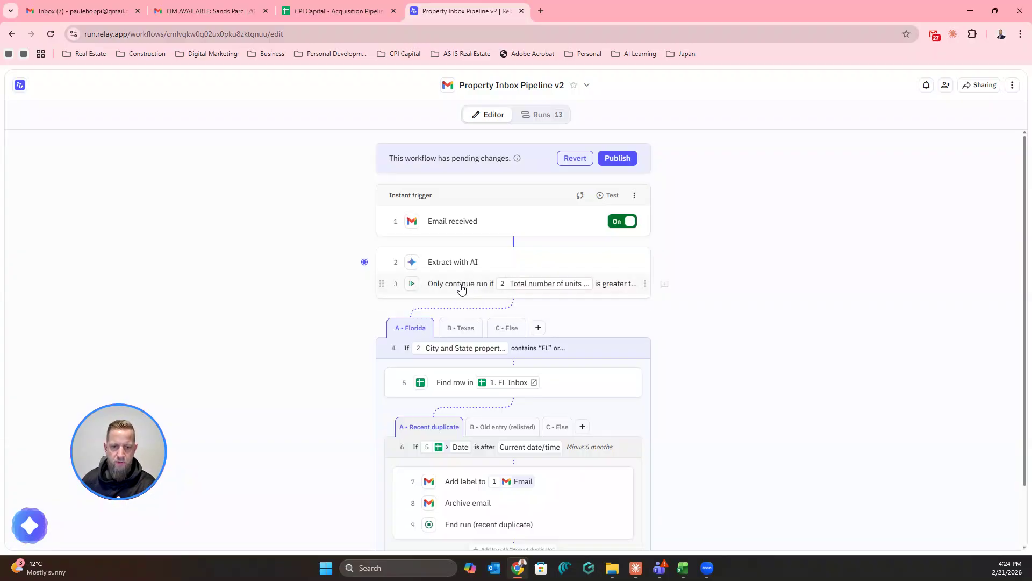
Examine the "Only continue if" step's rule on the total number of units in the property, and close it
click(461, 289)
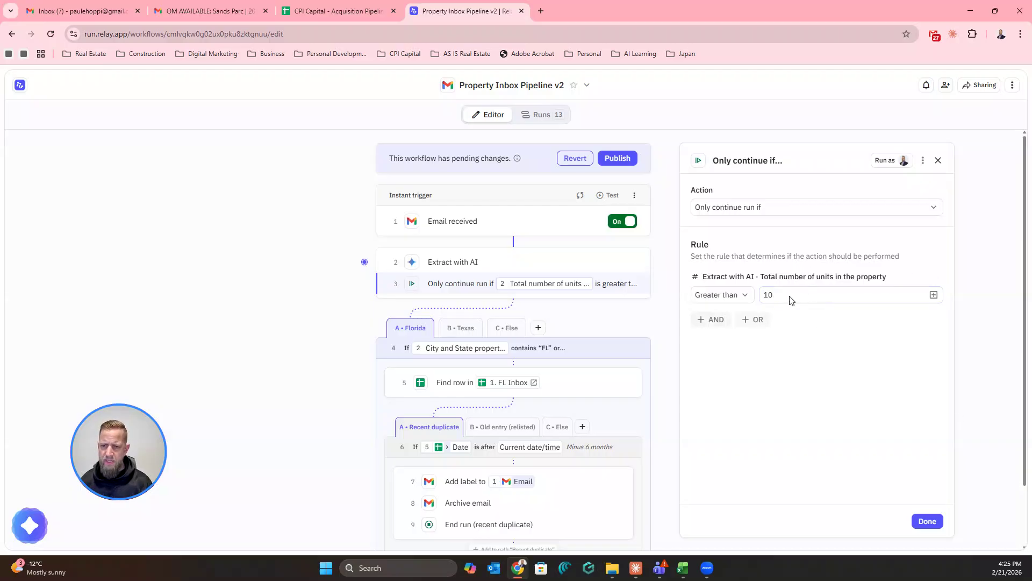
click(927, 522)
scroll(696, 276, down, 1)
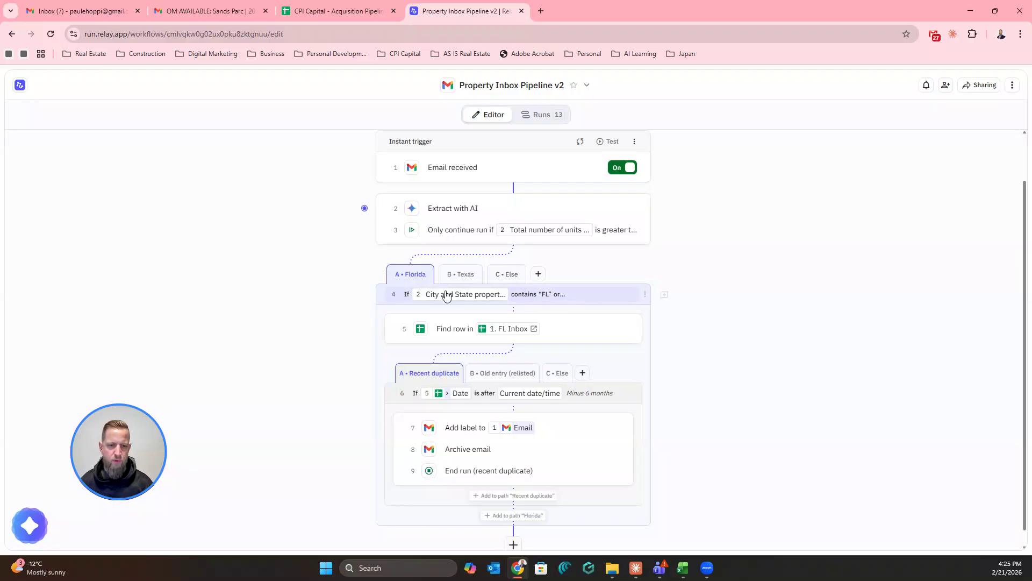
Examine the Florida path's rules on the property's city and state, look over its nested steps, and close the path settings
click(553, 297)
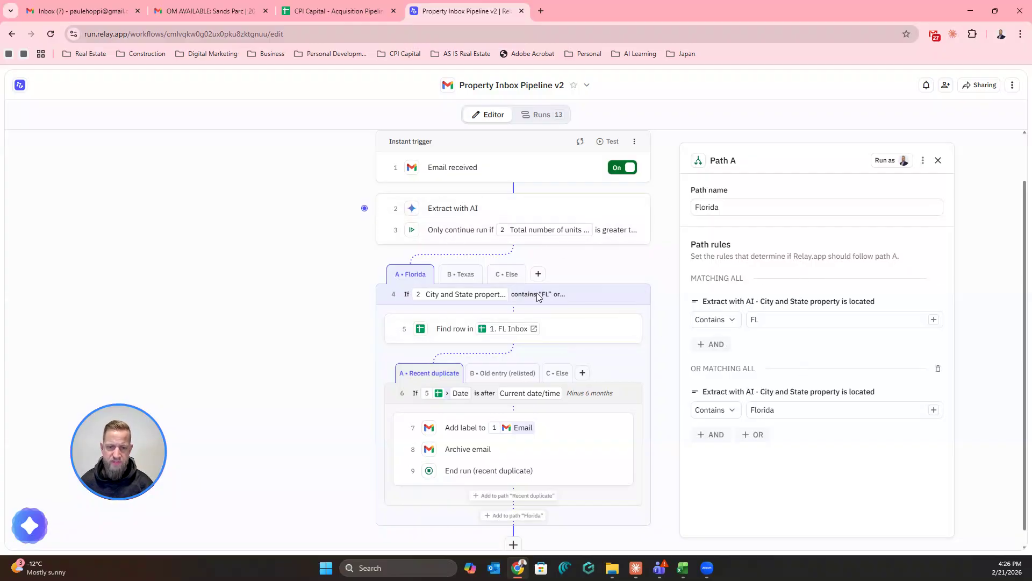
scroll(441, 471, down, 1)
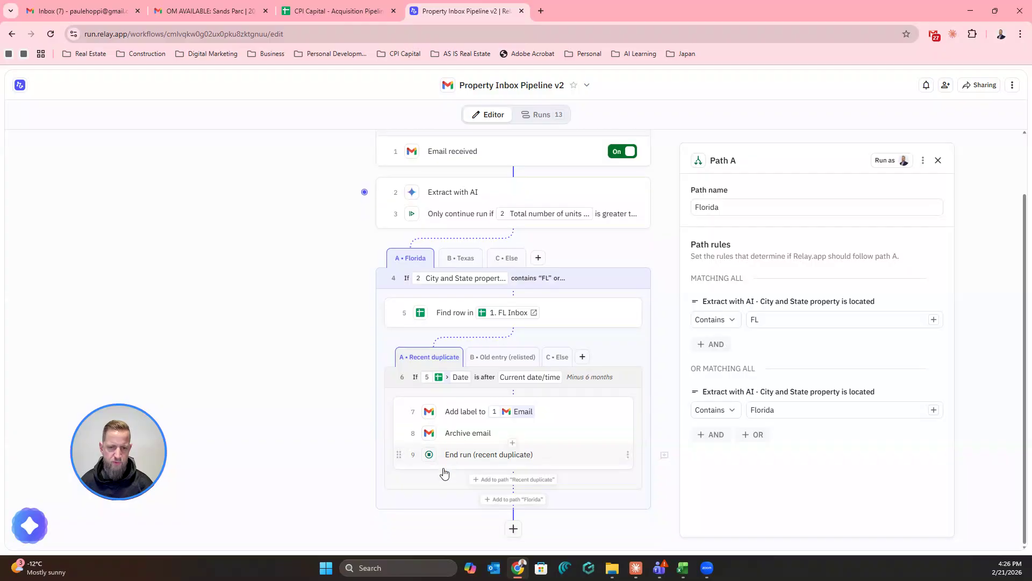
click(938, 159)
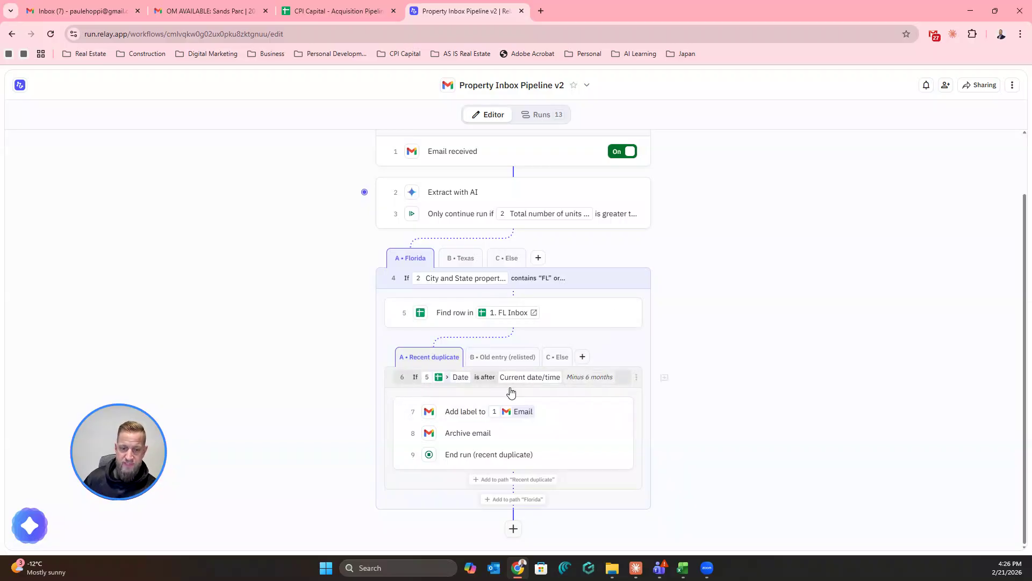
Review the Florida Recent duplicate path's label step and the Old entry (relisted) path's rule and Add relisted row field mapping
mouse_move(522, 381)
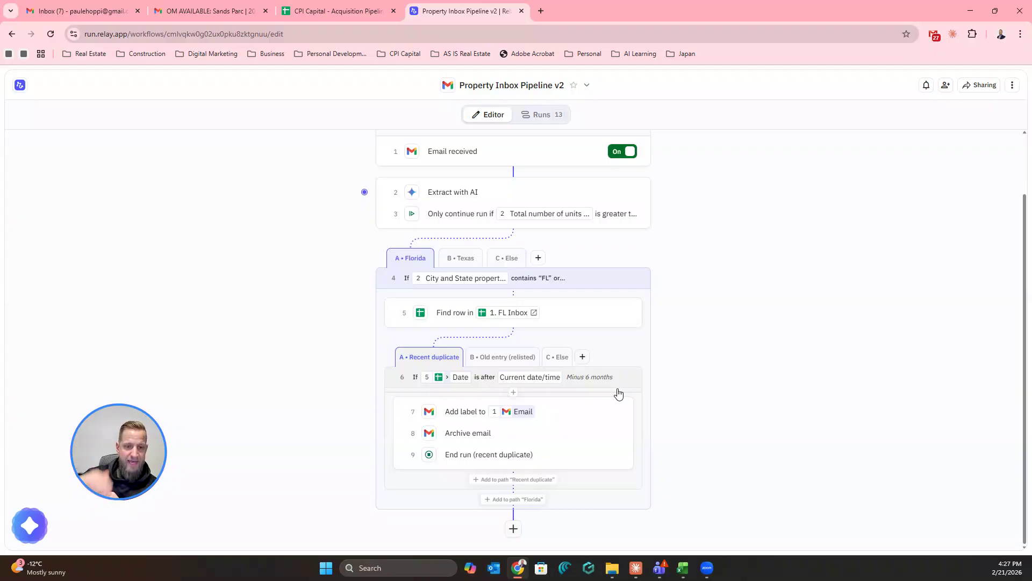
click(568, 417)
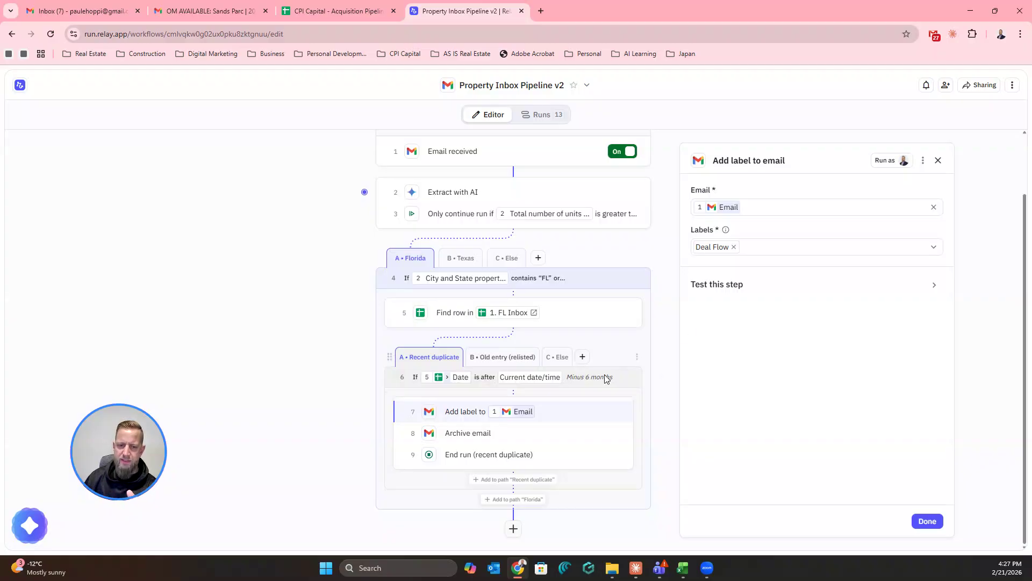
click(503, 358)
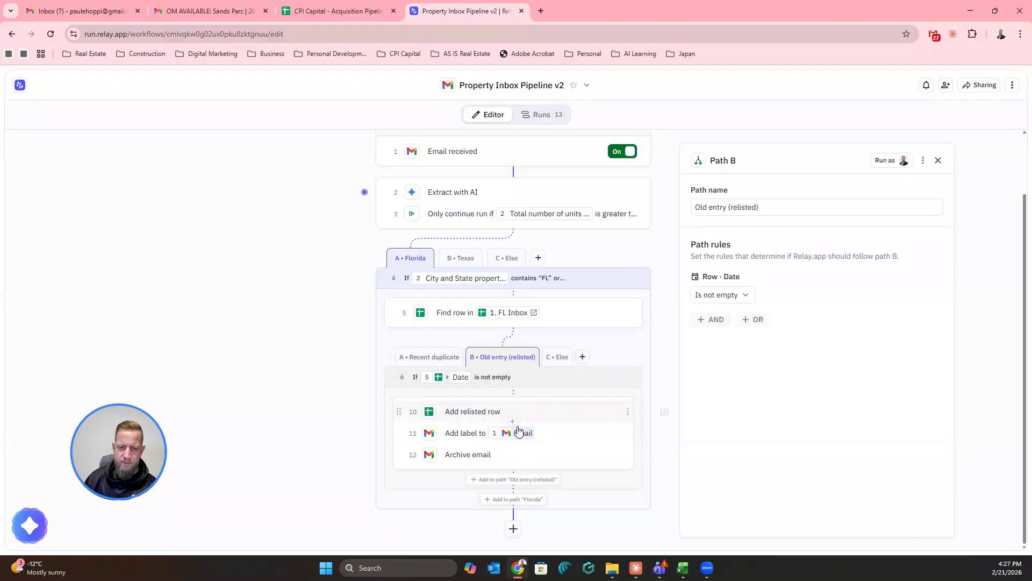
click(549, 414)
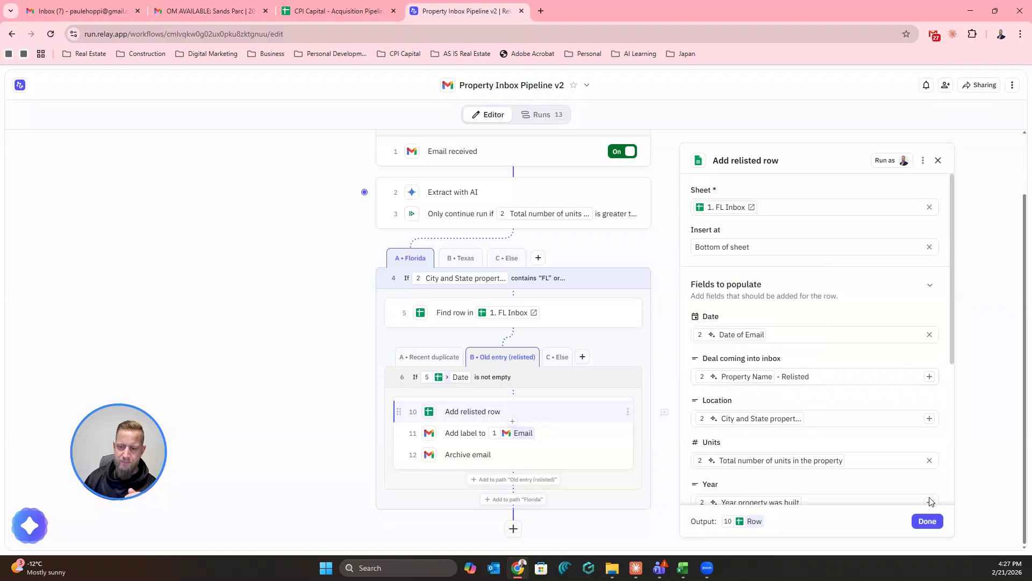
click(926, 521)
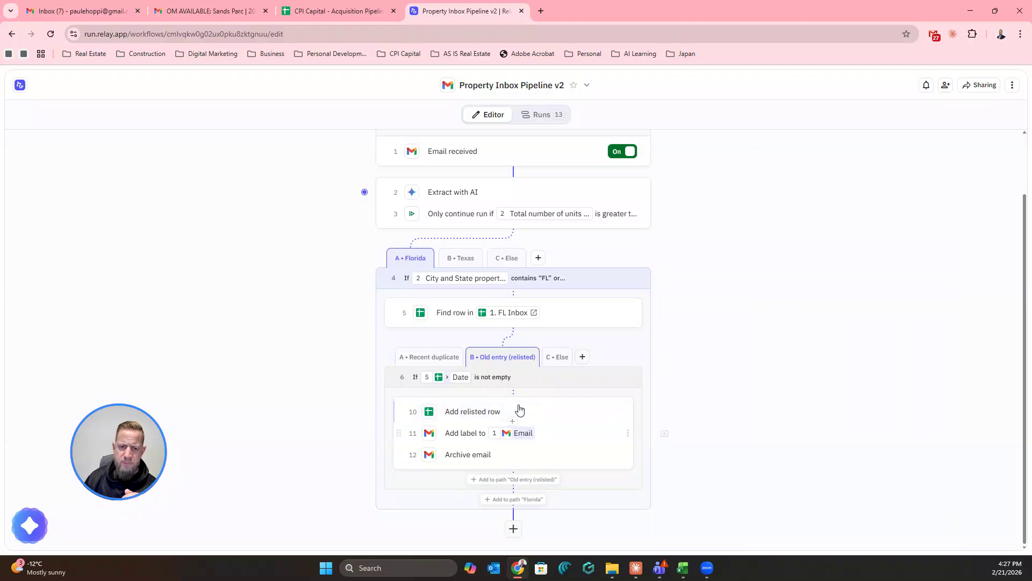
Review the label step in Florida's Recent duplicate path, and switch to Gmail to view the emails under the Deal Flow label
click(417, 359)
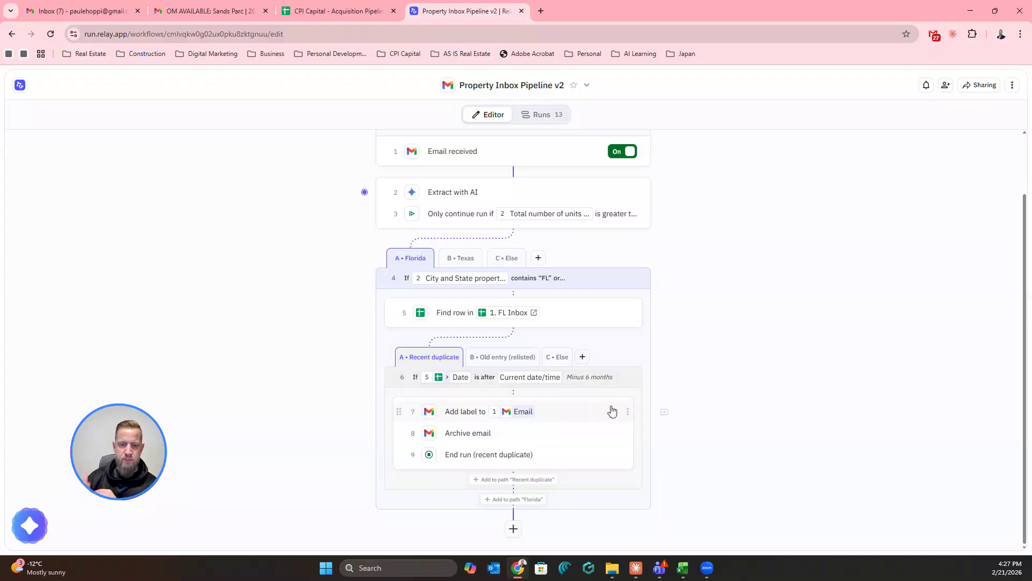
click(572, 417)
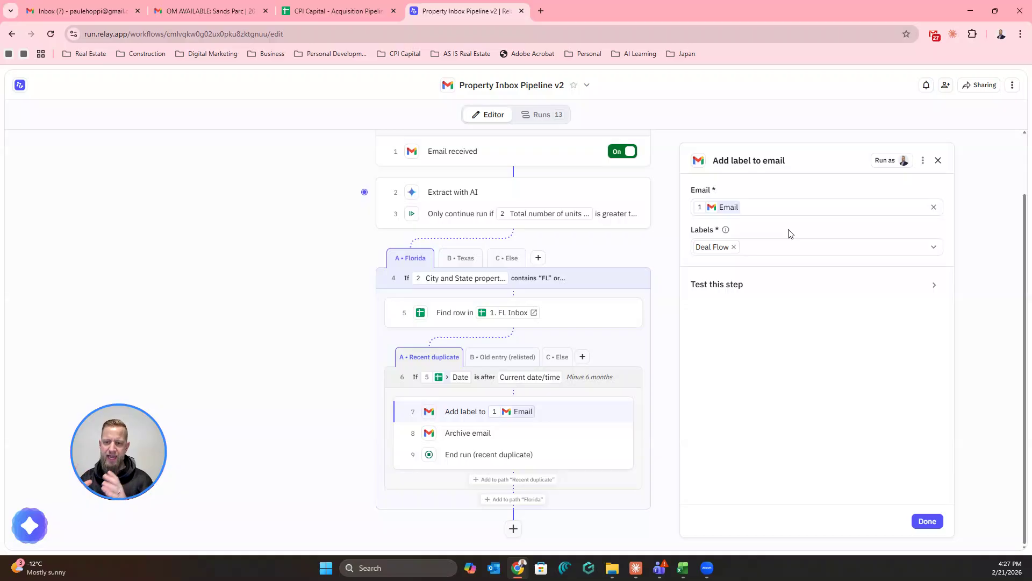
click(207, 16)
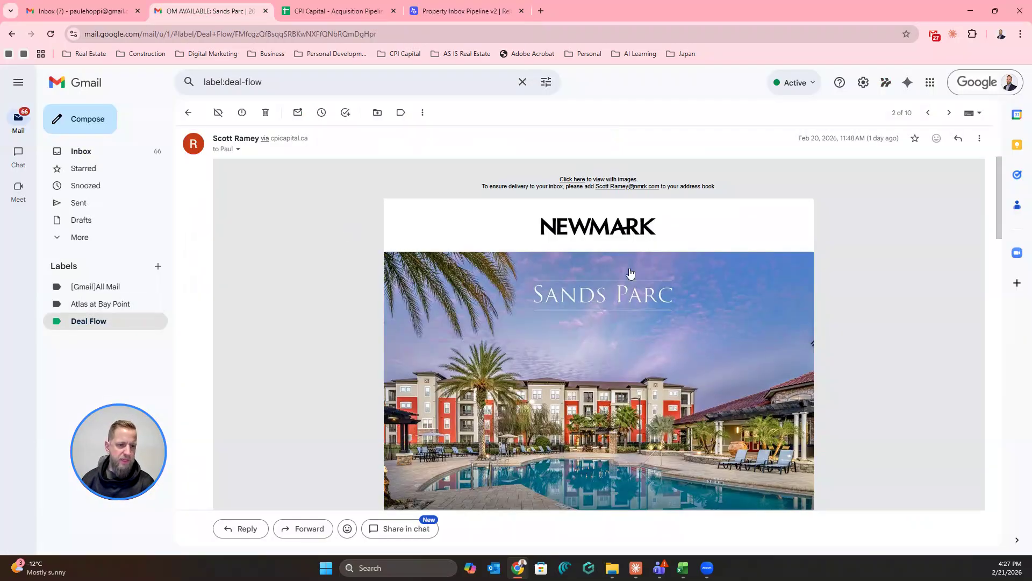
click(84, 322)
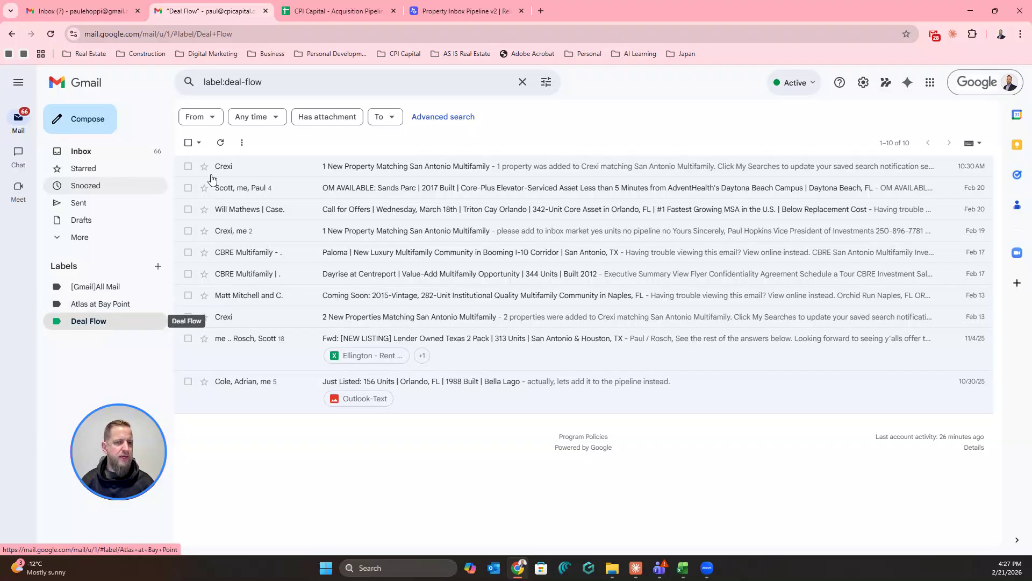
Return to the Relay.app workflow and inspect Florida's Recent duplicate Archive email step and the Old entry (relisted) path's label step
click(448, 12)
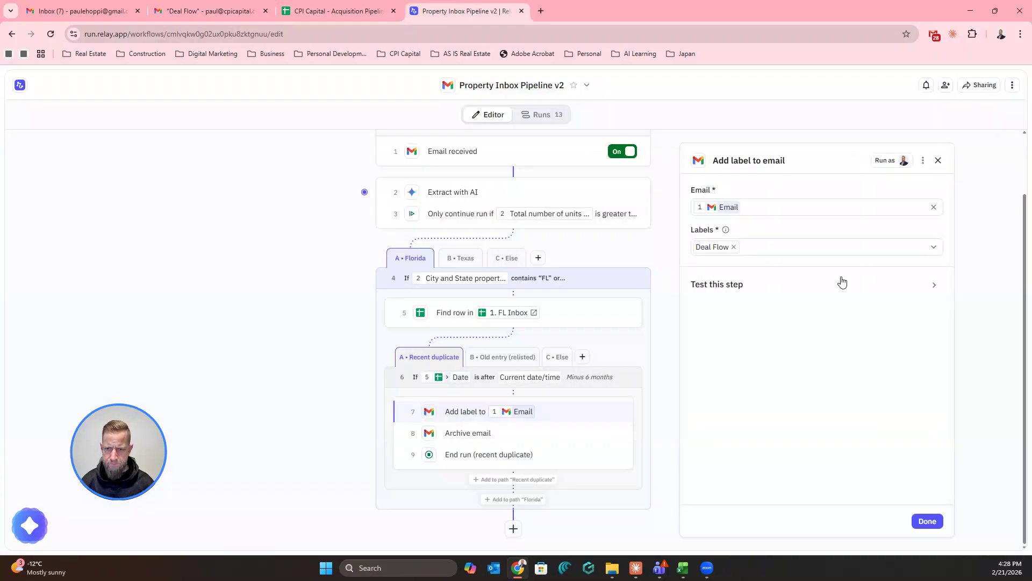
click(582, 442)
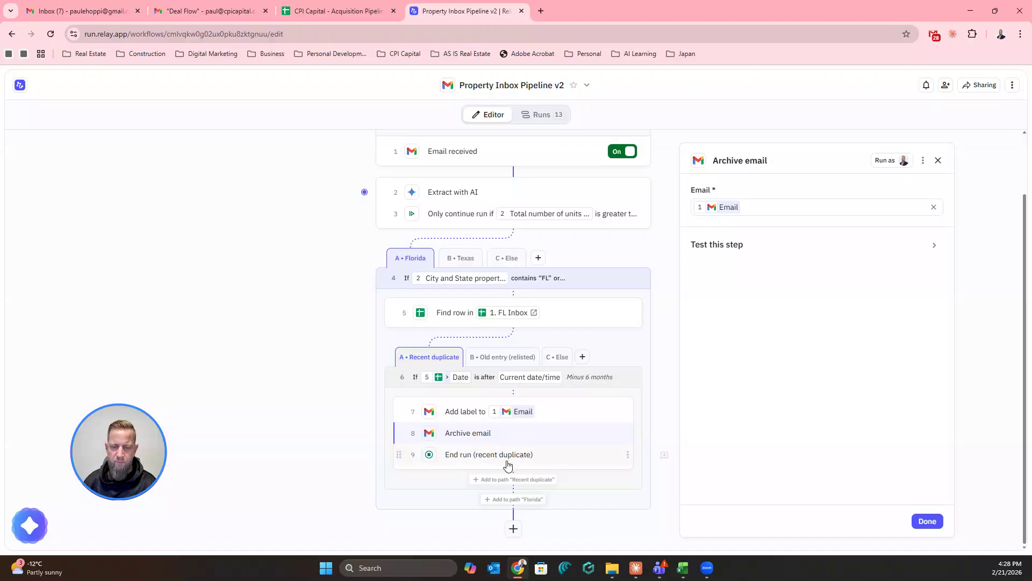
click(503, 357)
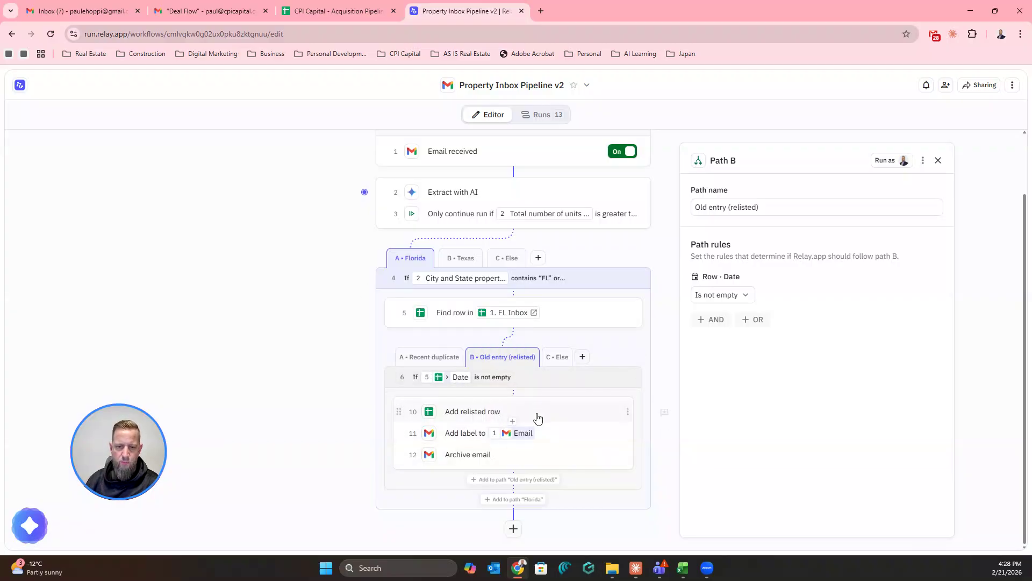
click(567, 434)
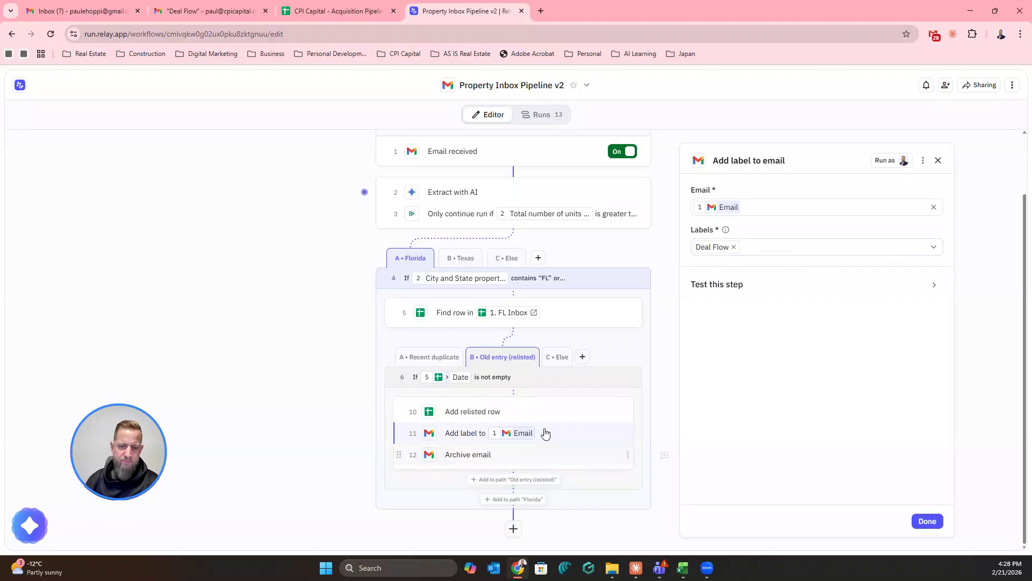
Review the Add new row step in Florida's nested Else path, from its target sheet through the "added to pipeline" mapping, and close it
click(555, 358)
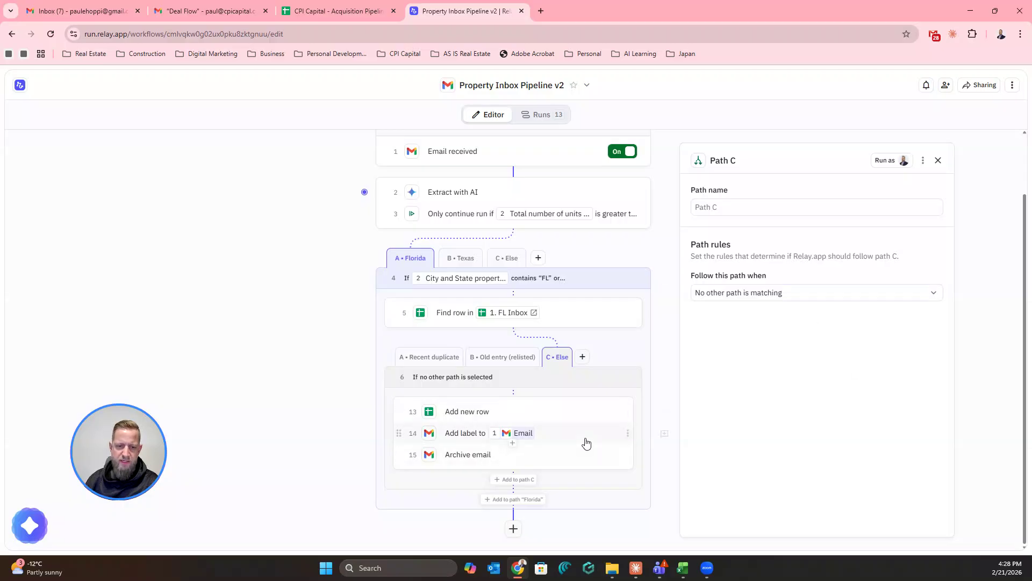
click(619, 440)
click(548, 415)
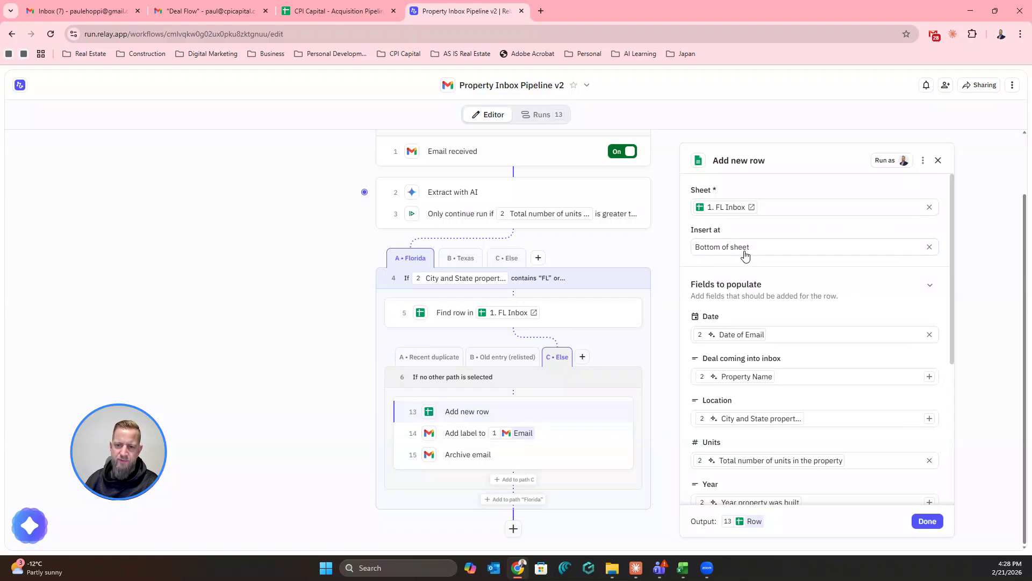
scroll(744, 254, down, 1)
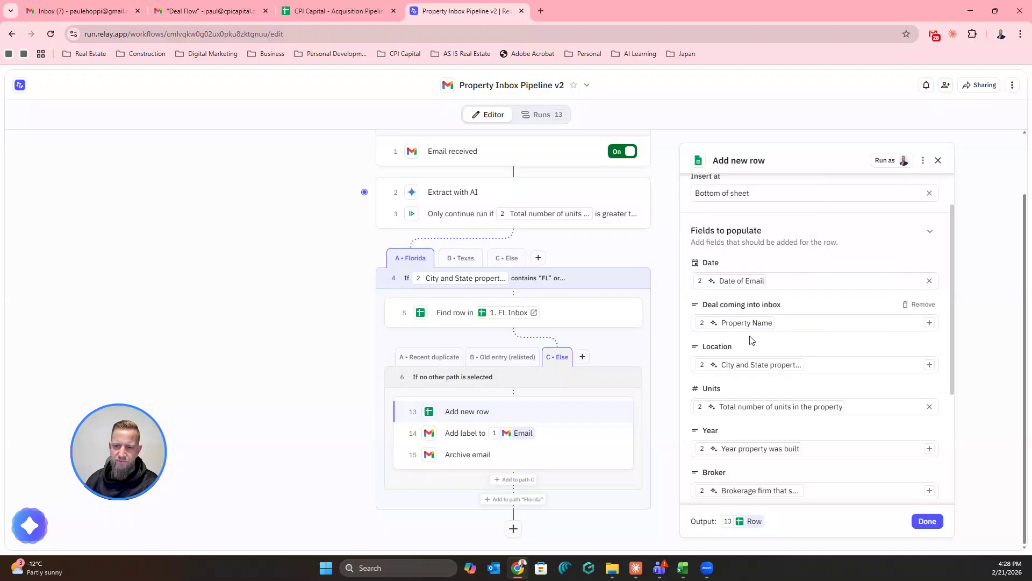
scroll(816, 357, down, 1)
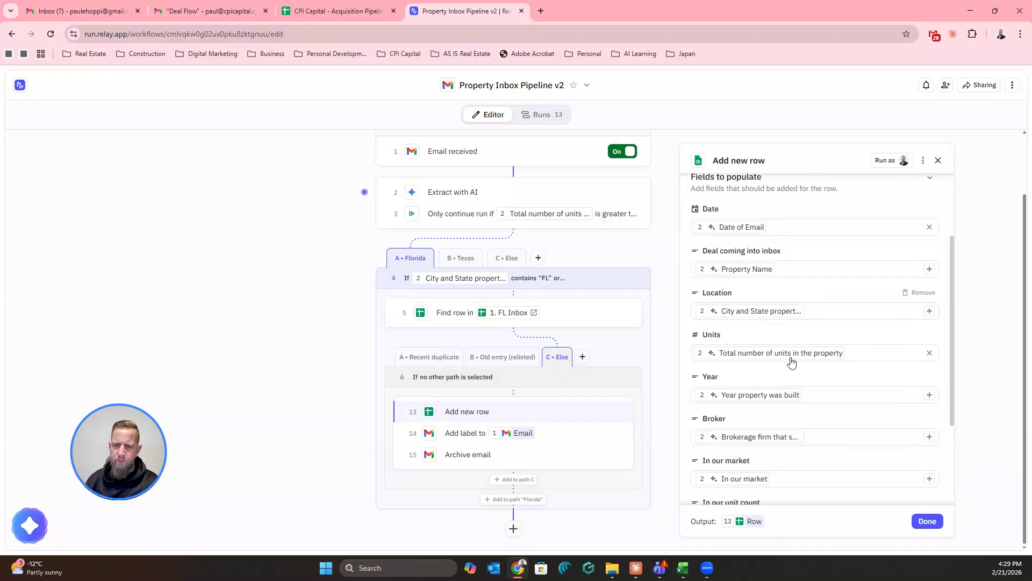
scroll(753, 370, down, 1)
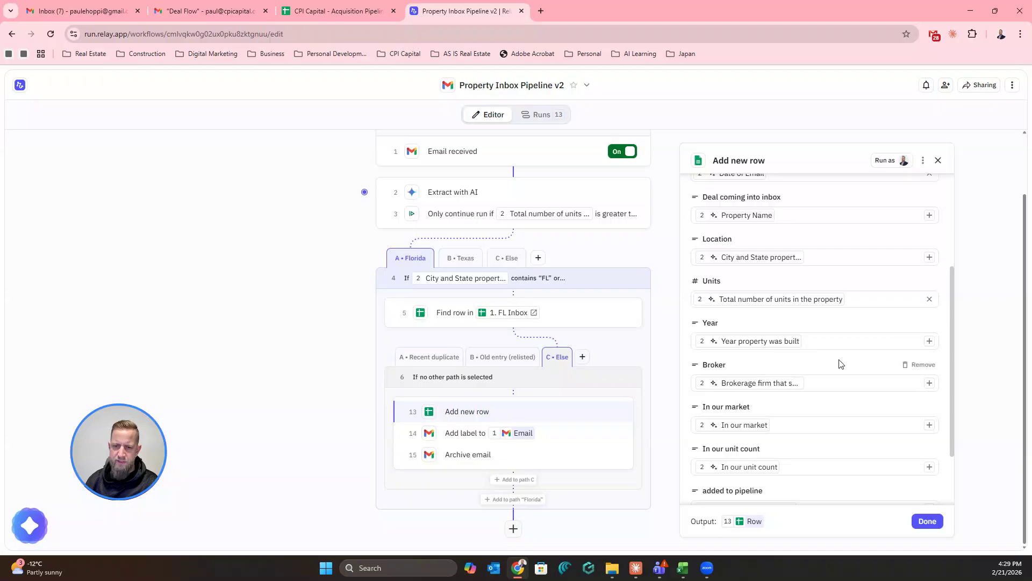
scroll(839, 364, down, 2)
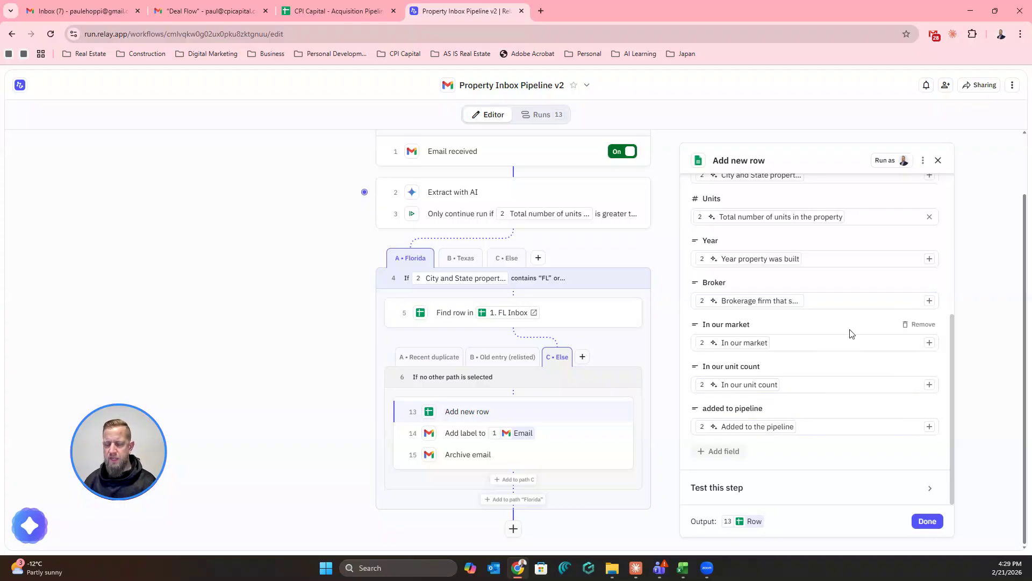
scroll(516, 214, up, 1)
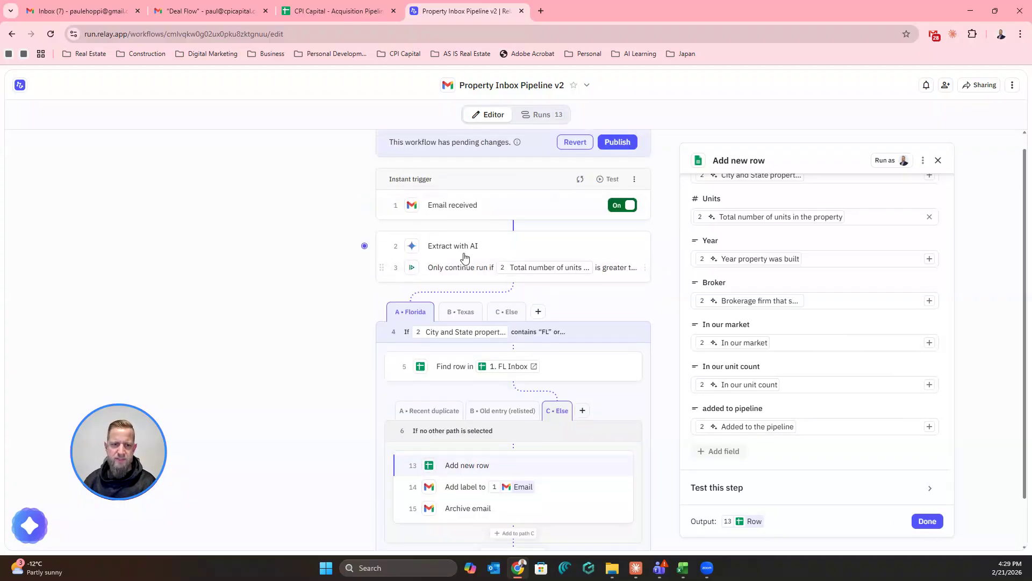
click(927, 522)
Compare the Texas path's steps with the Florida path's, including the Texas market check and inbox row lookup
scroll(538, 328, down, 1)
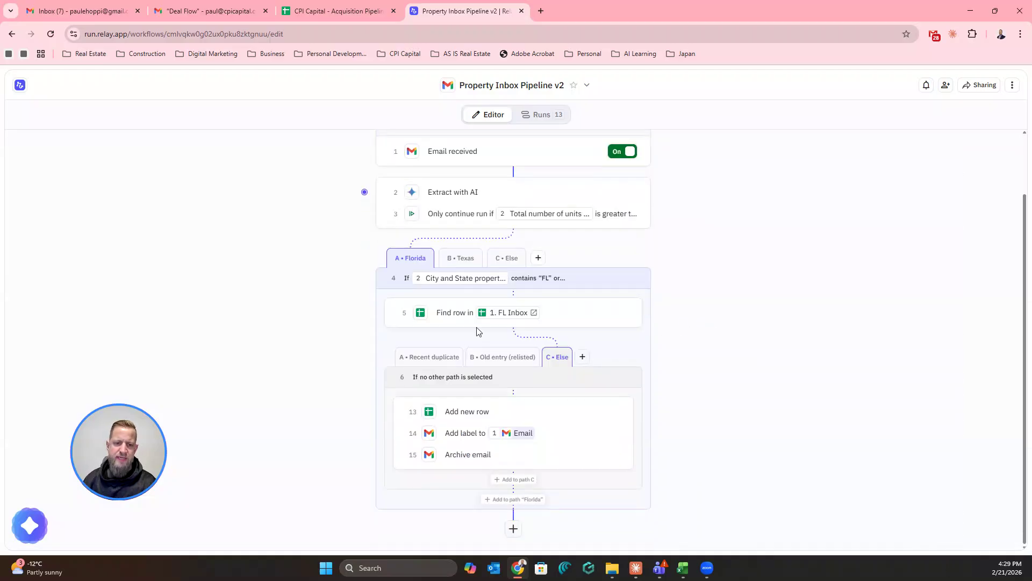
click(466, 261)
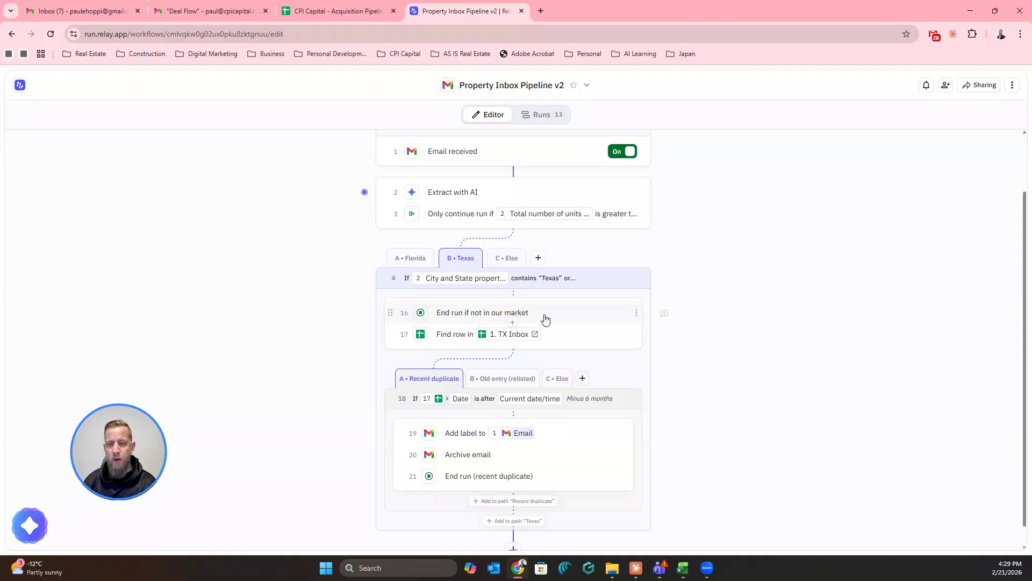
click(409, 258)
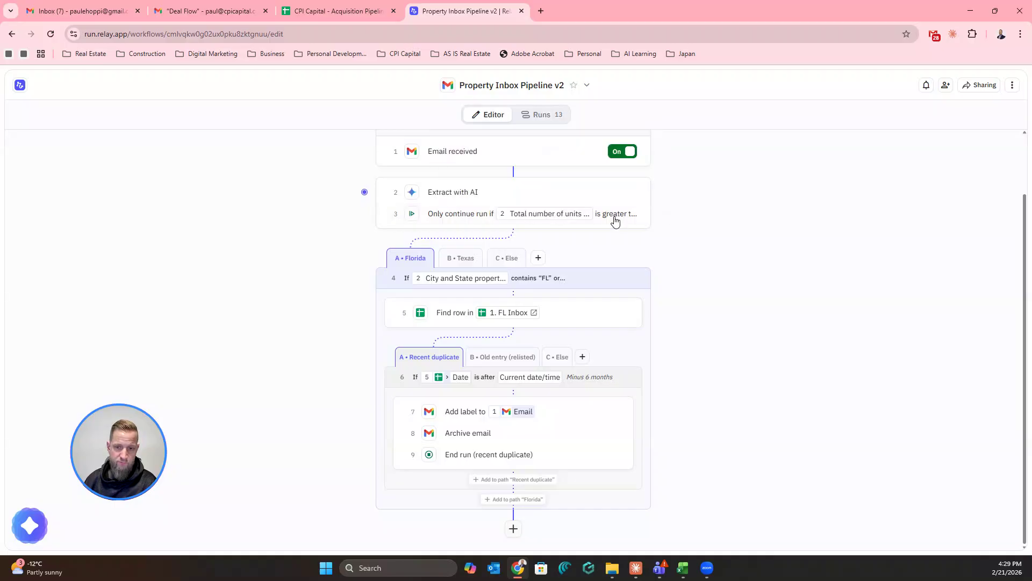
click(466, 263)
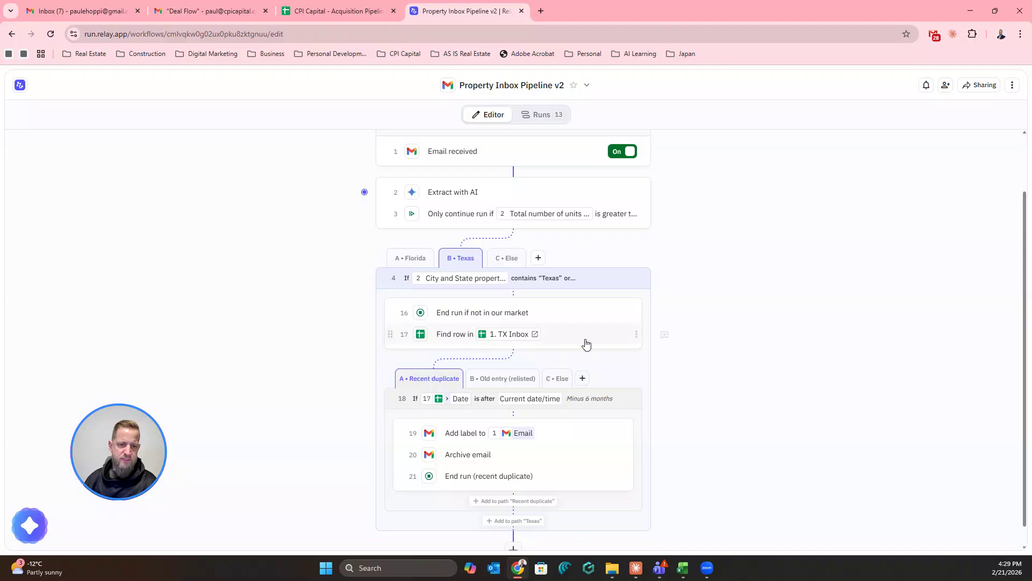
Review the Texas path's TX Inbox row lookup, its Old entry (relisted) label and row steps, and its nested Else path
click(602, 334)
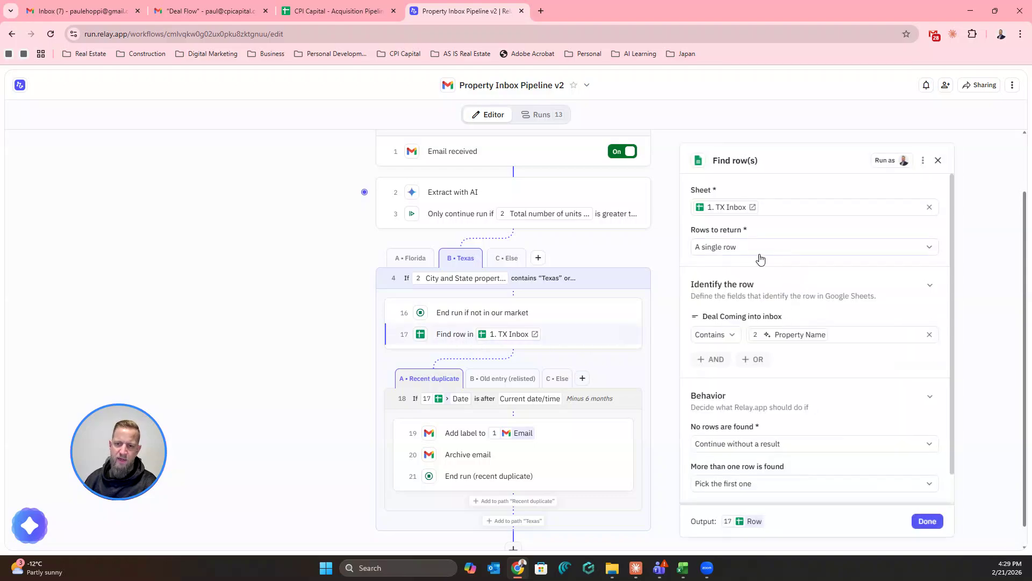
scroll(901, 388, down, 1)
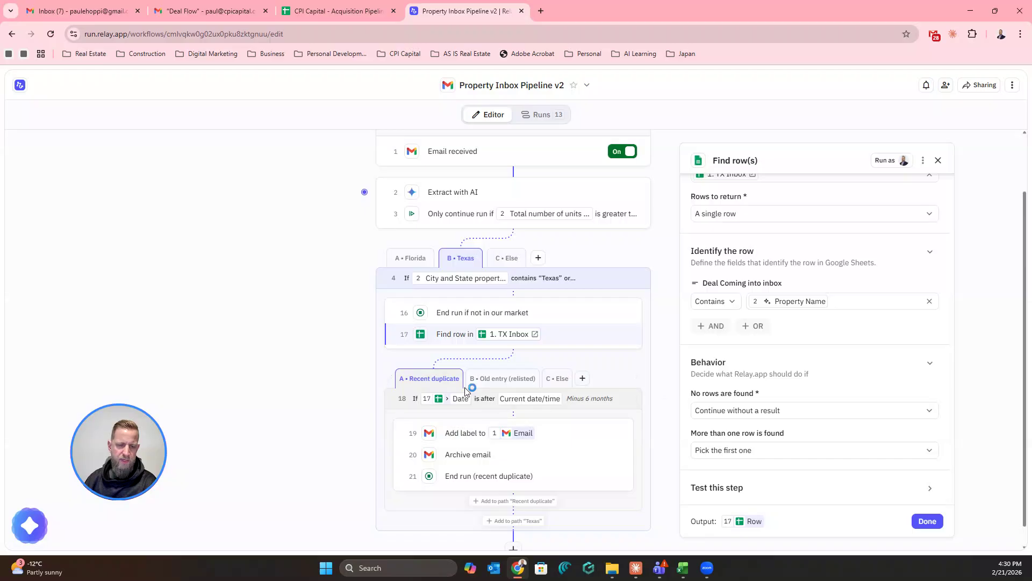
click(534, 380)
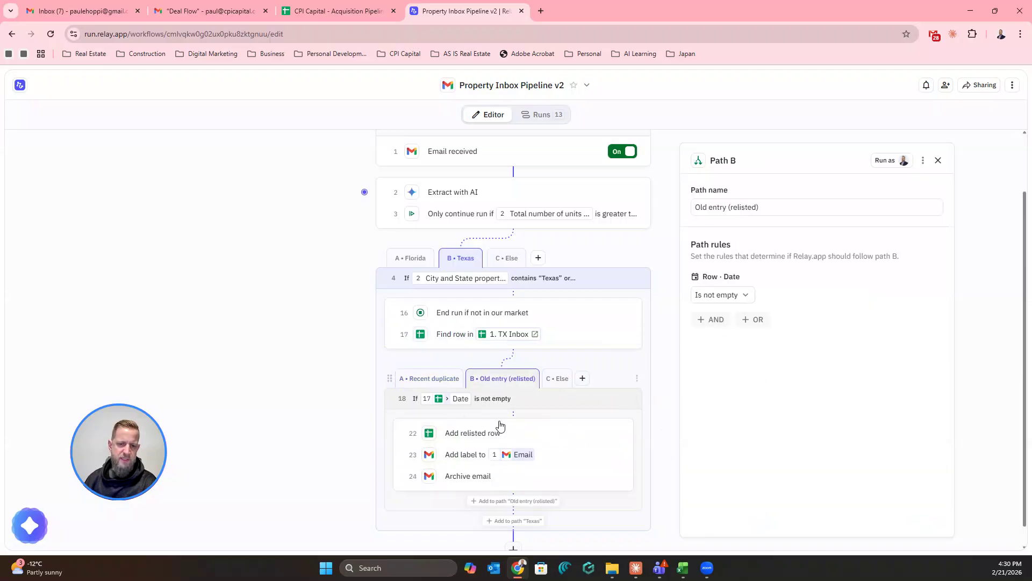
click(572, 457)
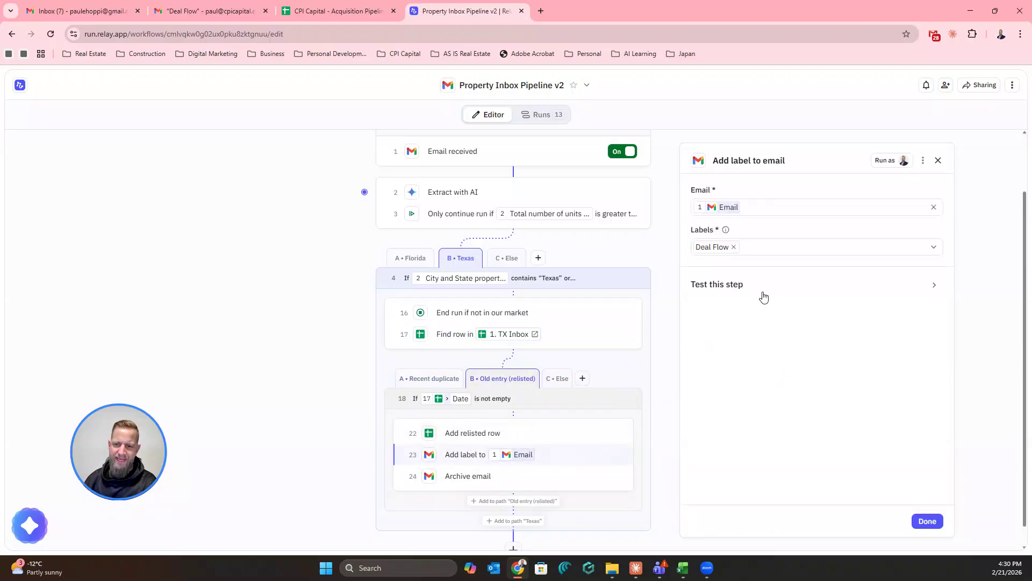
key(Up)
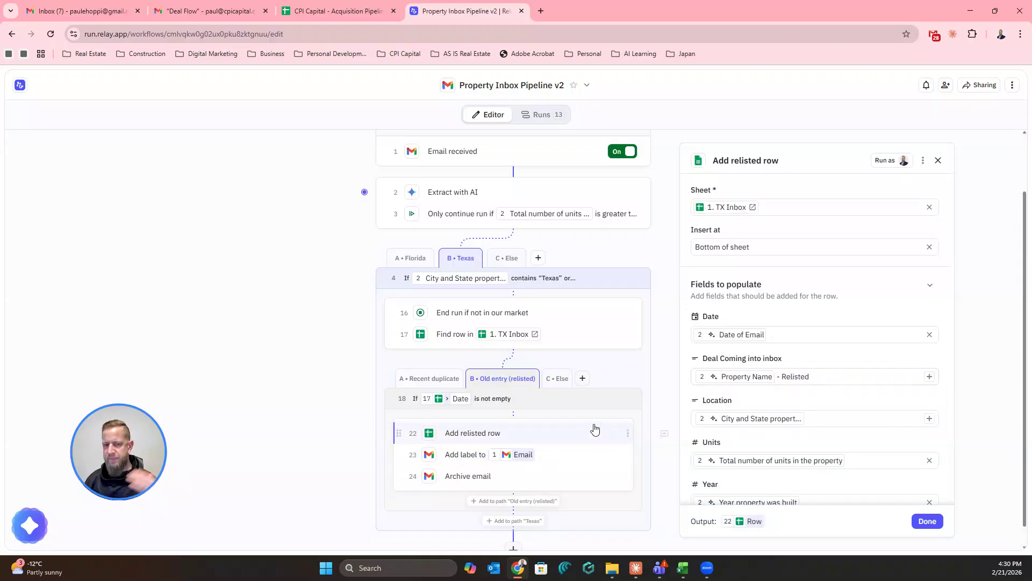
click(569, 381)
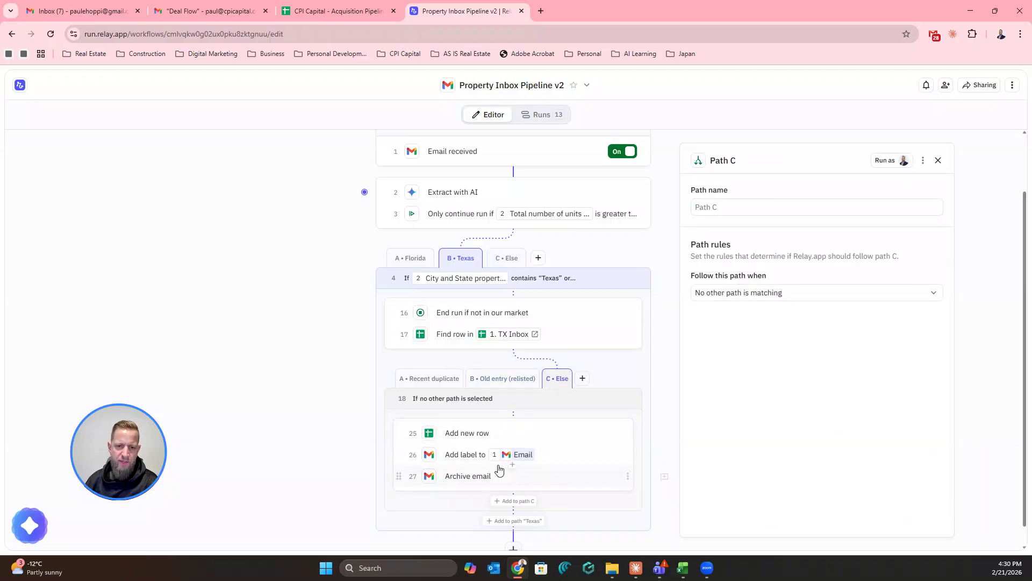
Inspect the top-level Else path, from the Send input form over Email step's message and reminder to its nested Else path
click(506, 259)
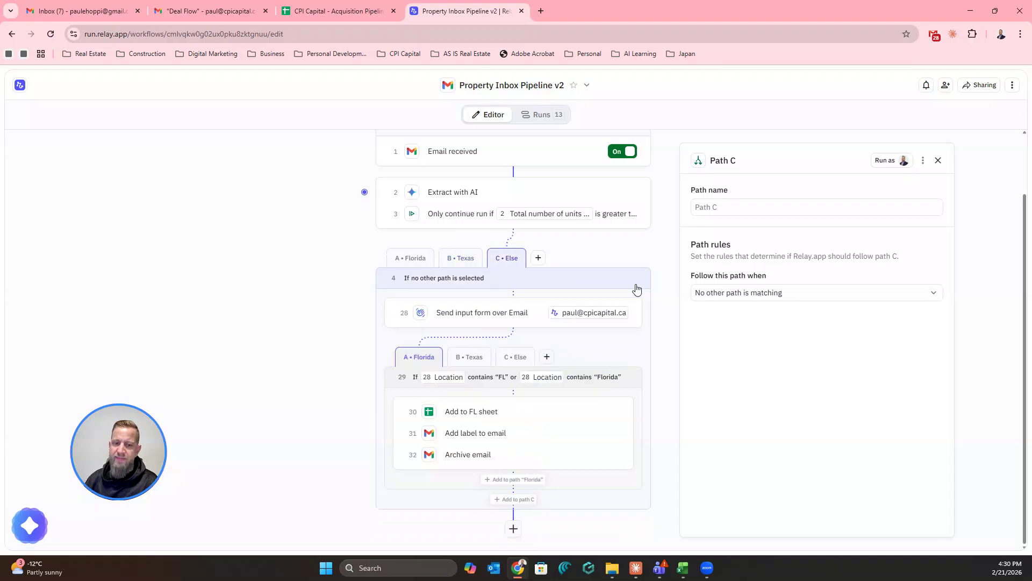
click(532, 319)
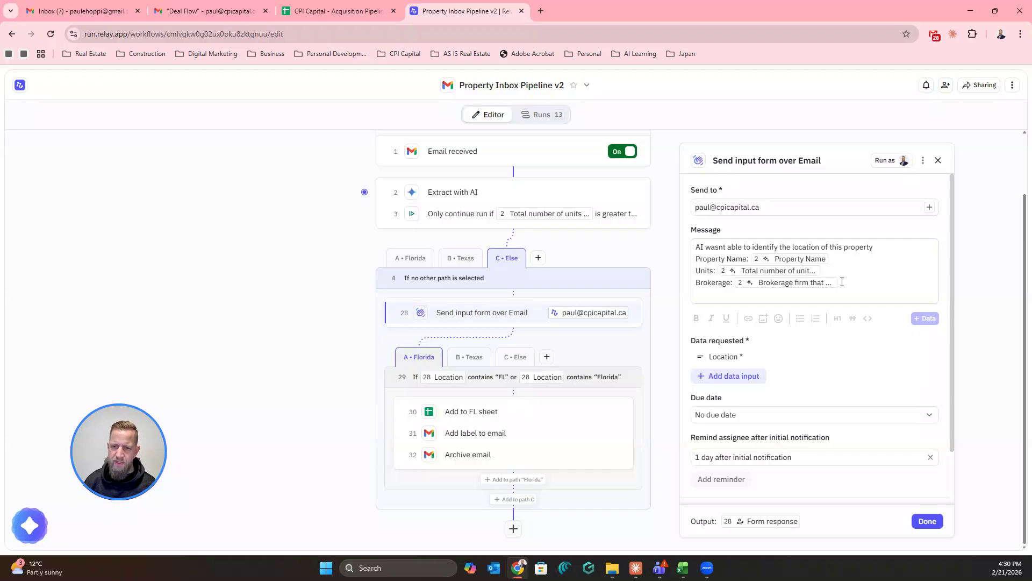
scroll(842, 281, down, 2)
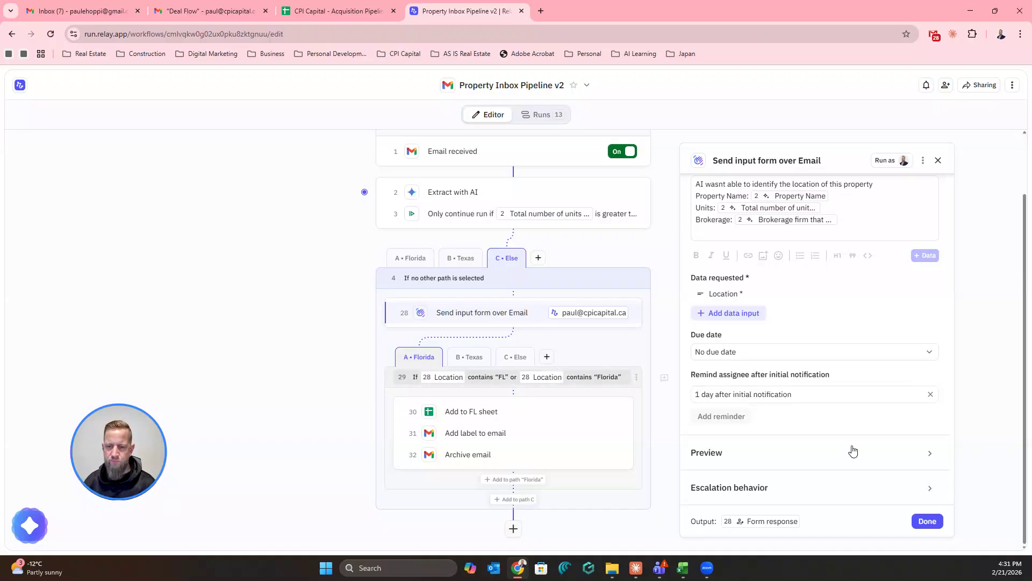
click(927, 521)
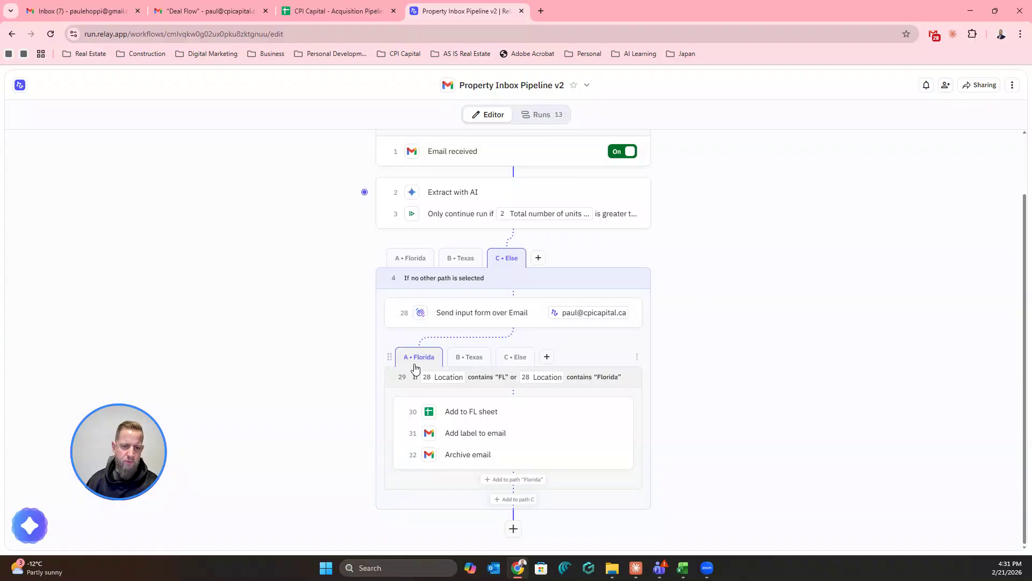
click(517, 358)
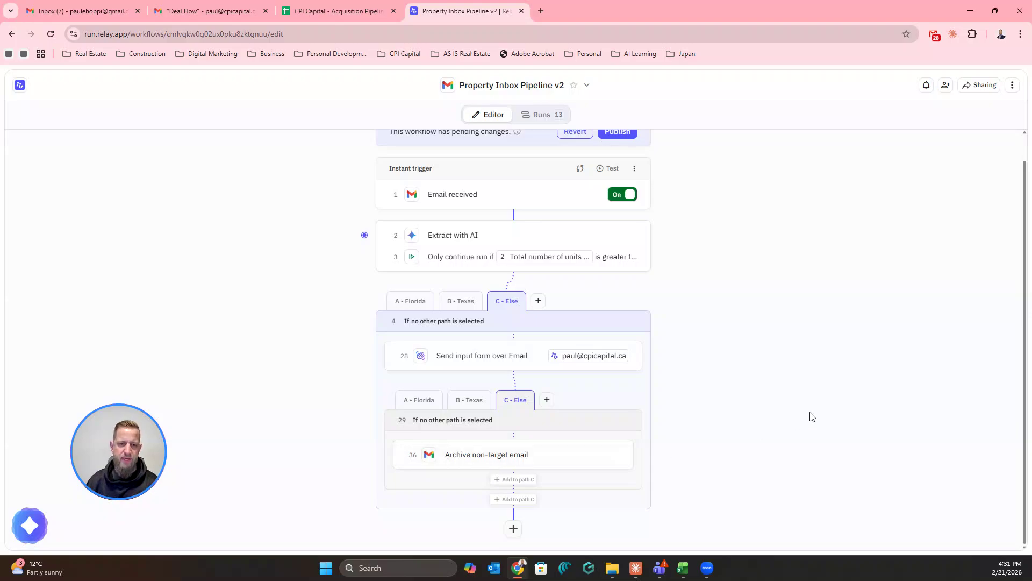
Switch to Gmail to view the emails under the Deal Flow label, and return to the Relay.app workflow
click(210, 11)
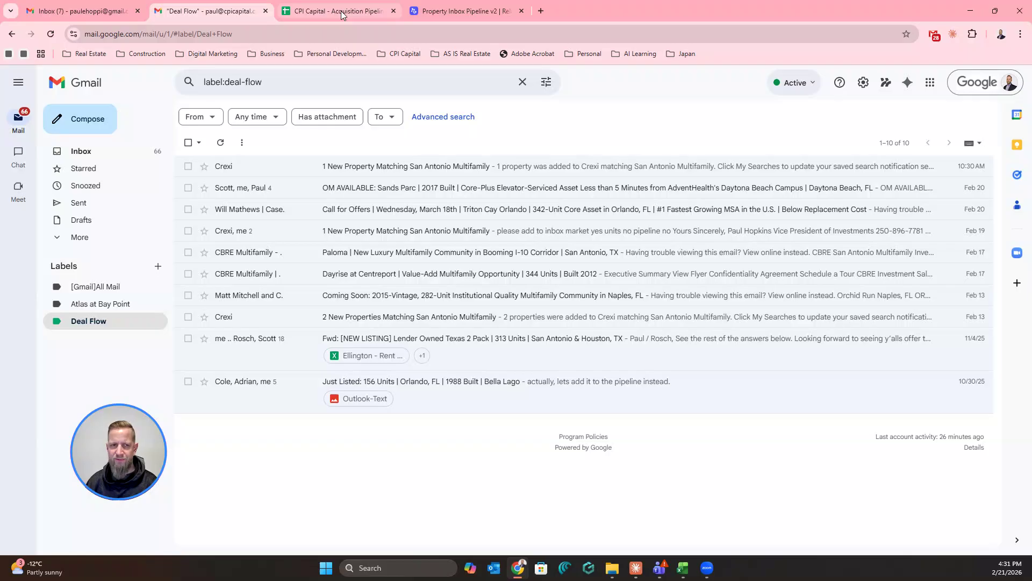
mouse_move(341, 10)
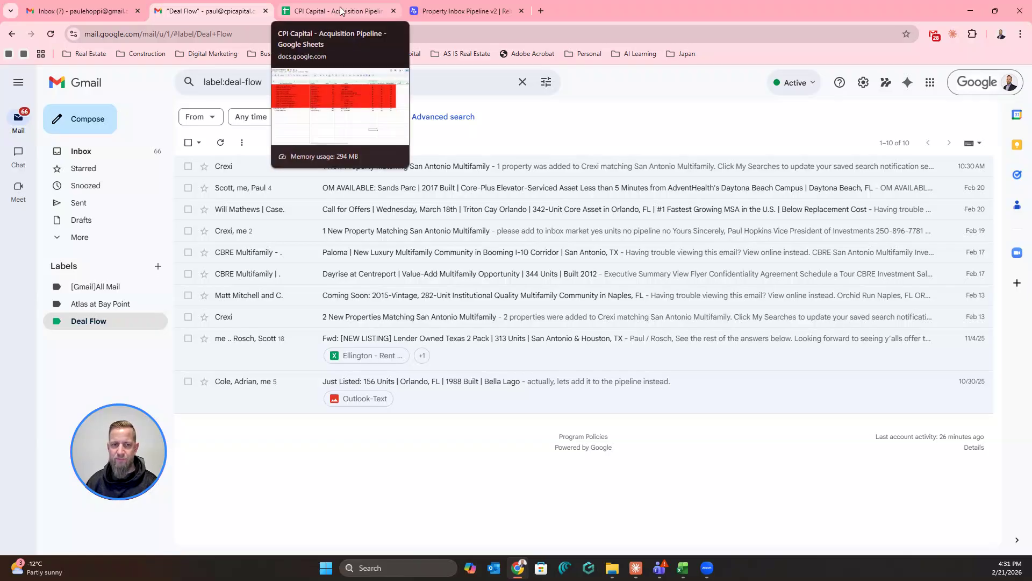
click(467, 12)
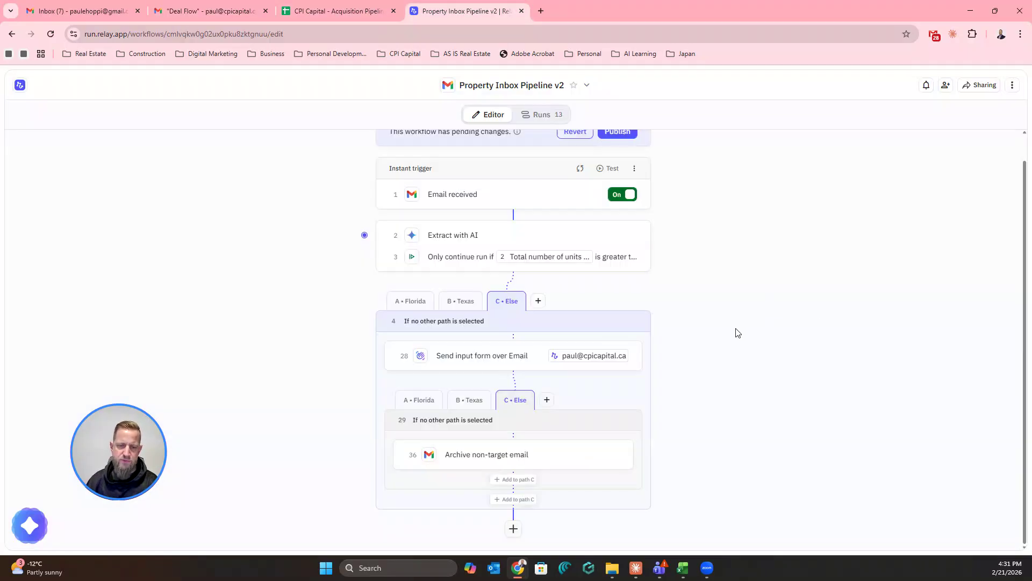
Publish the pending changes of the Property Inbox Pipeline v2 workflow as a new version
scroll(736, 331, up, 1)
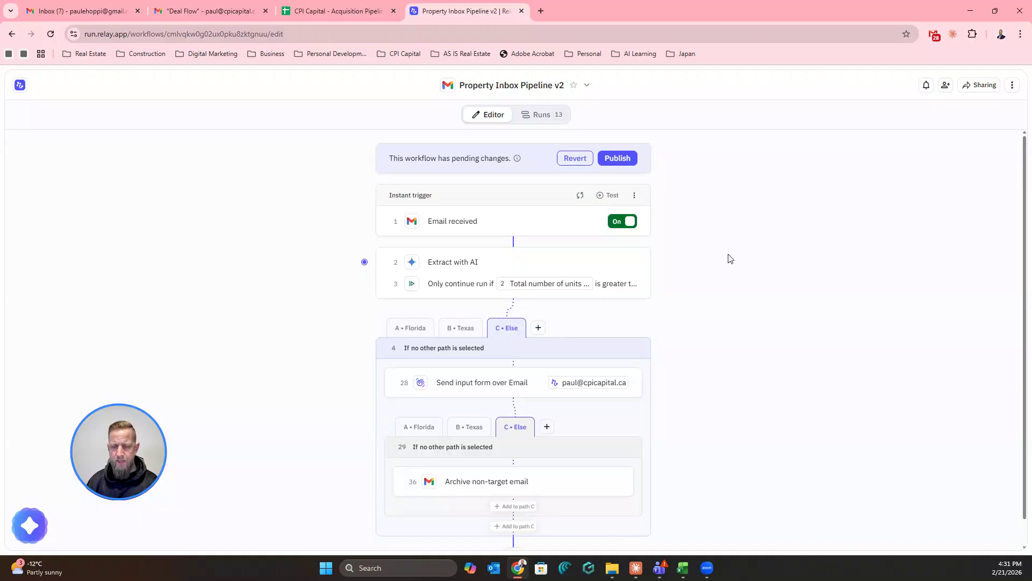
scroll(731, 328, down, 1)
scroll(559, 404, up, 1)
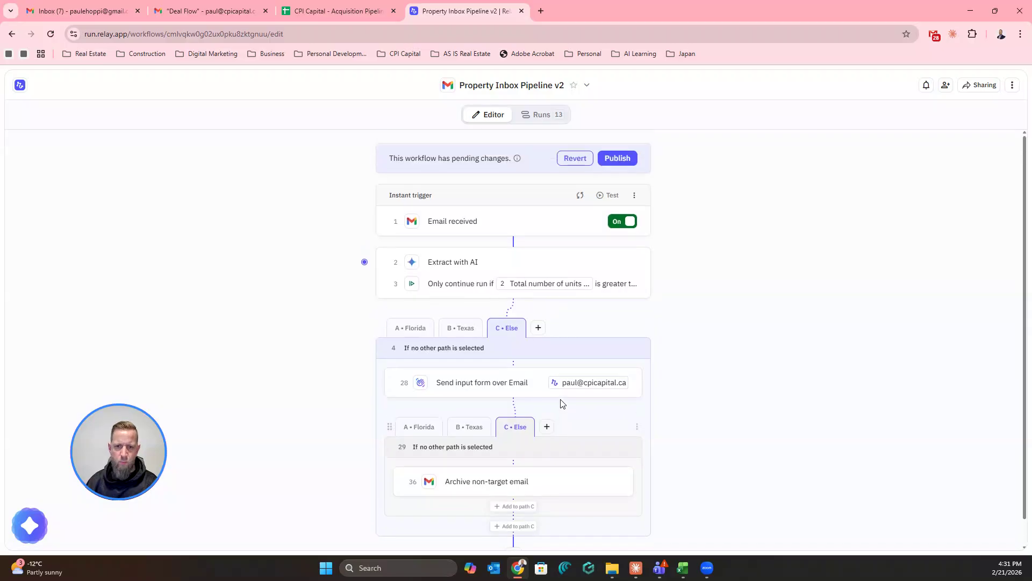
click(616, 159)
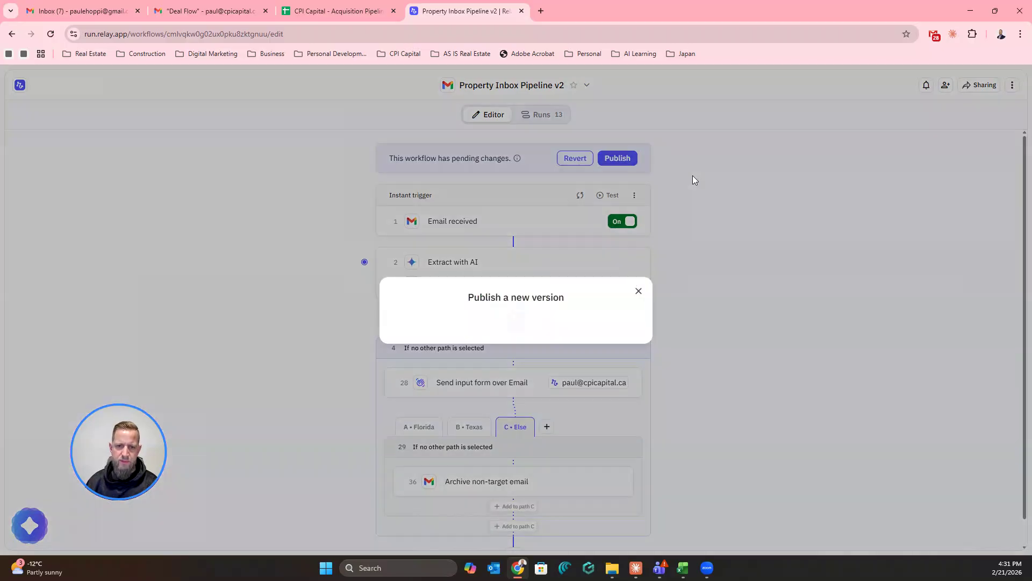
click(626, 346)
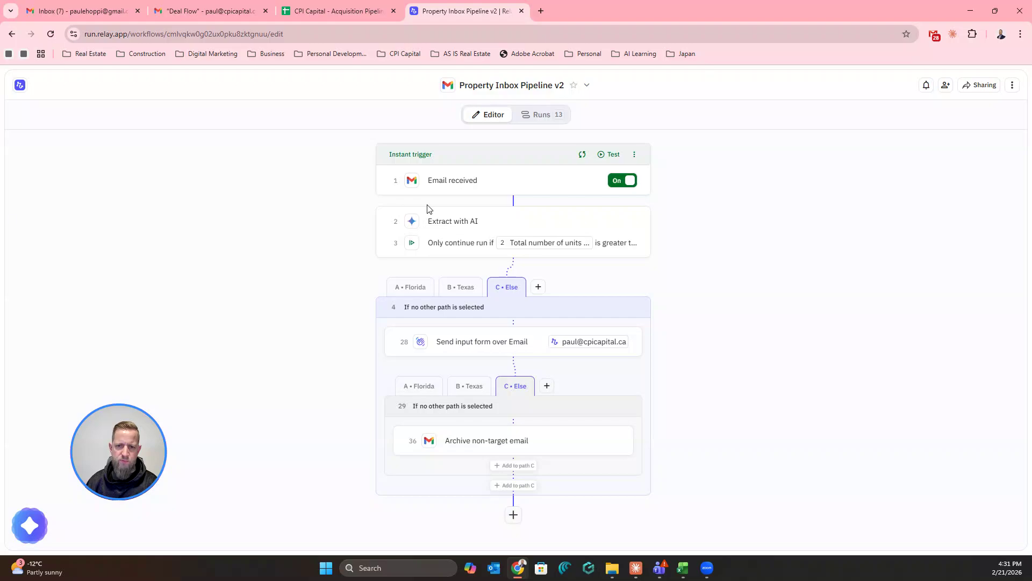
Switch to the Acquisition Pipeline spreadsheet and clear the Sands Parc entry in row 1074 of the 1. FL Inbox sheet
click(190, 15)
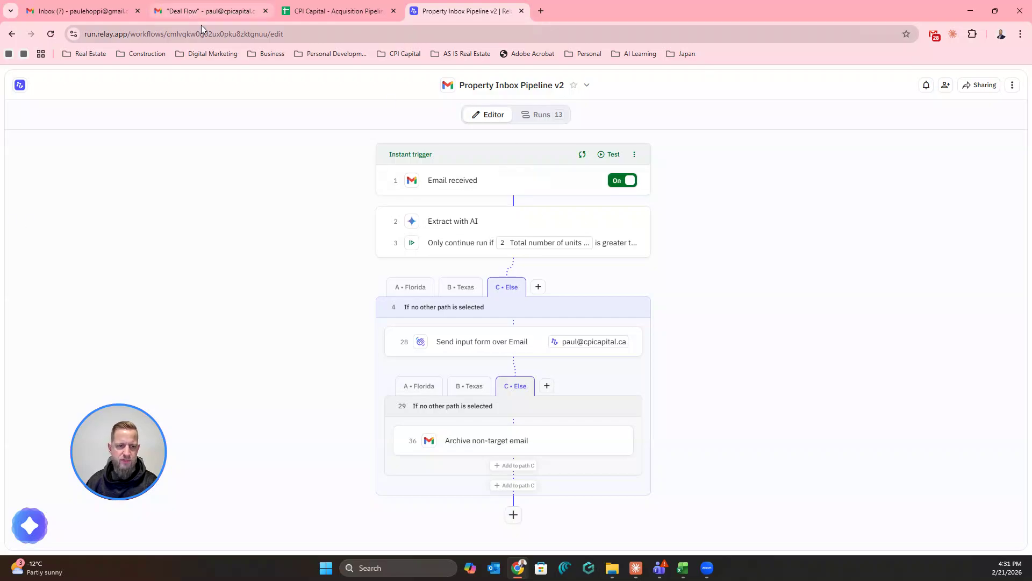
click(334, 10)
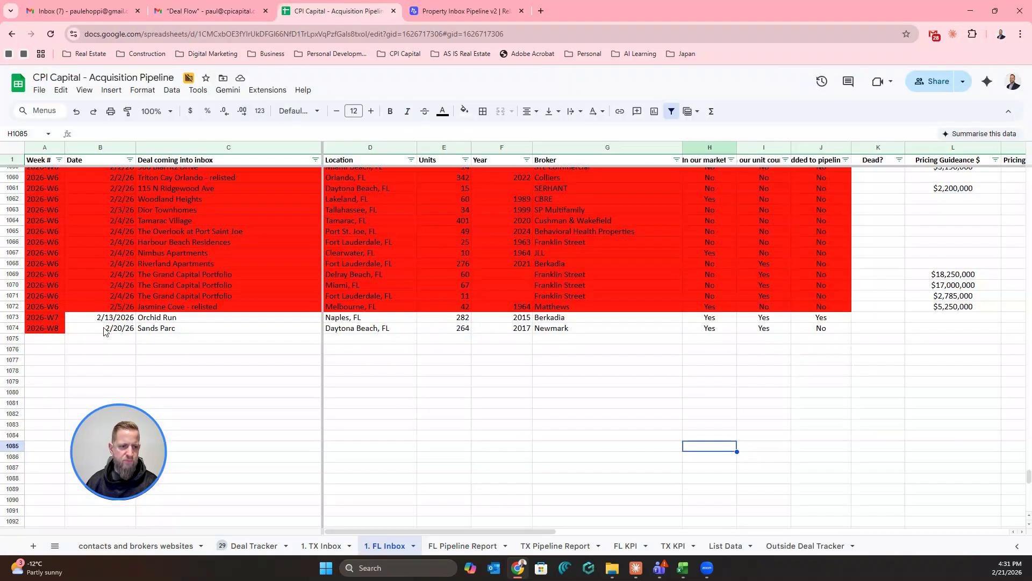
click(13, 327)
key(Delete)
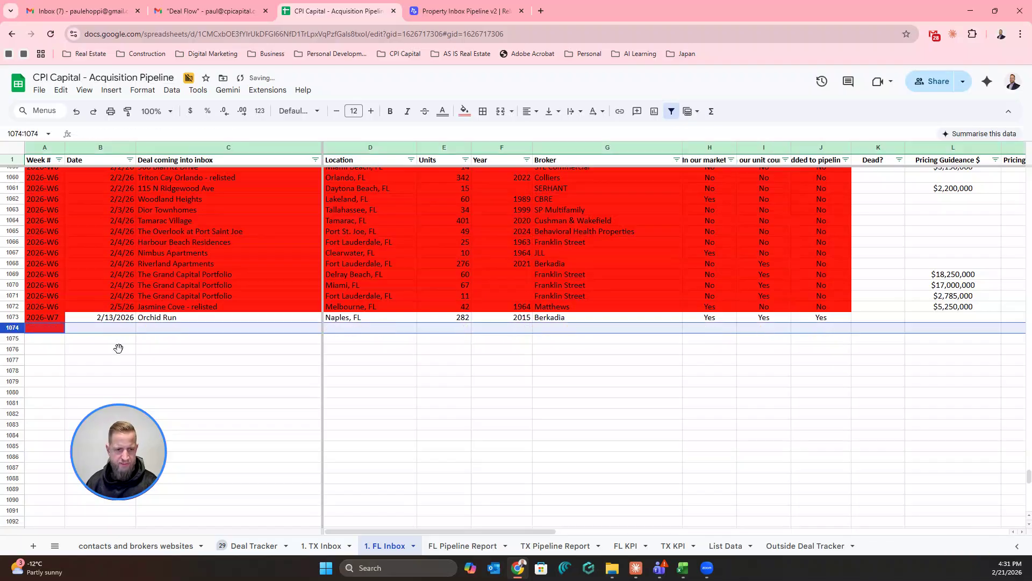
click(425, 371)
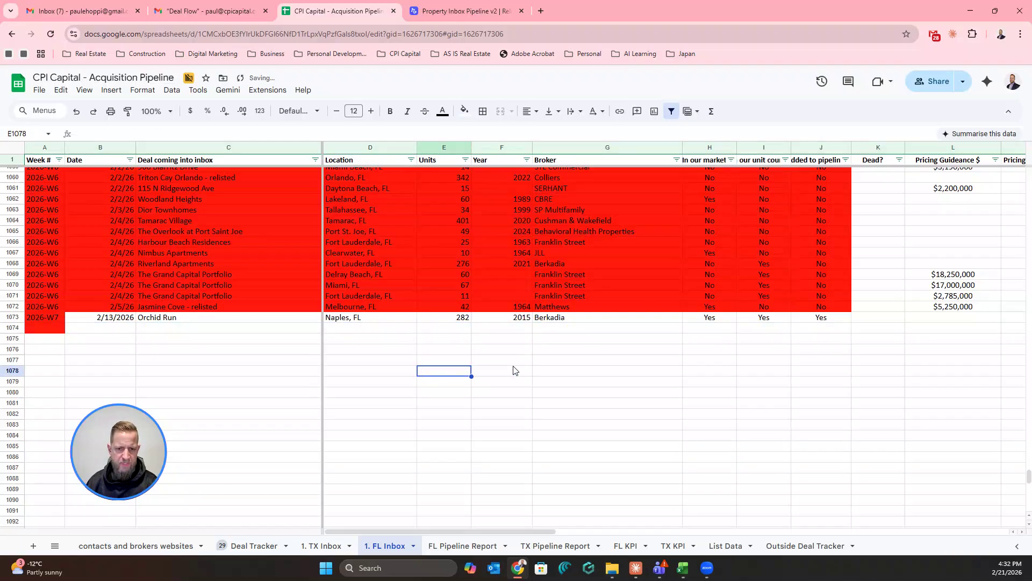
Return to Relay.app and start a test run of the workflow on the "OM AVAILABLE: Sands Parc" email
click(465, 11)
click(609, 154)
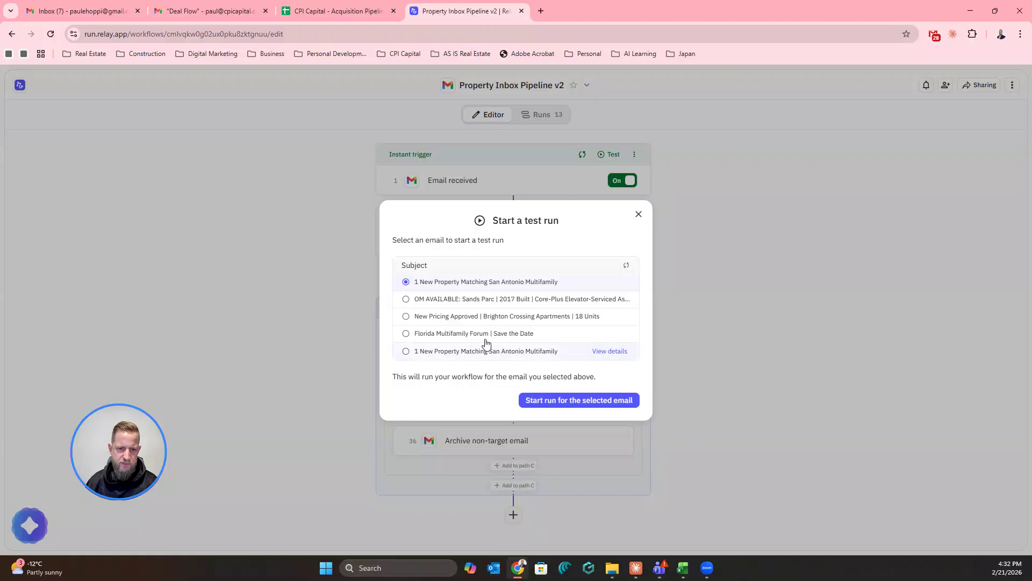
click(484, 301)
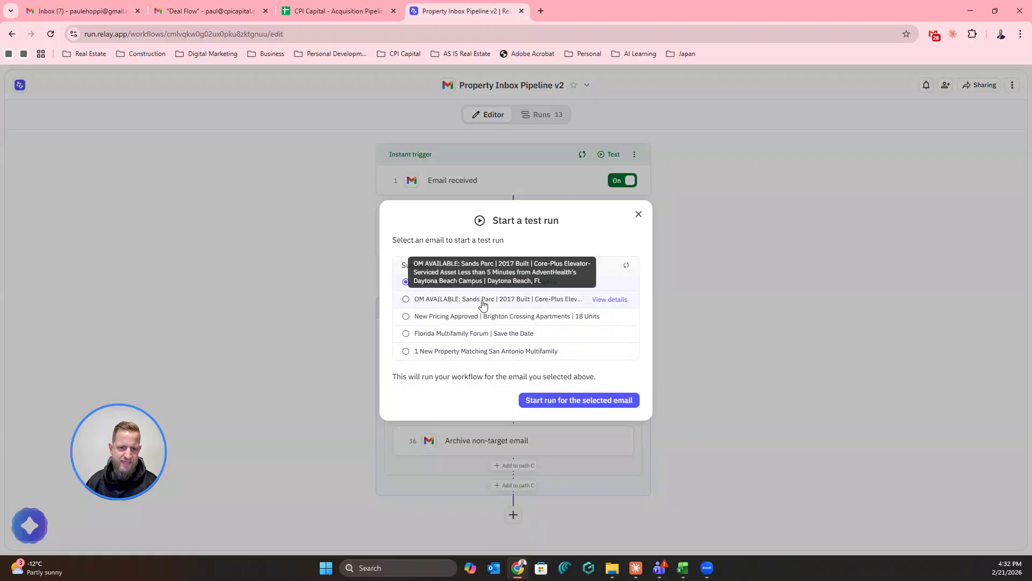
click(575, 401)
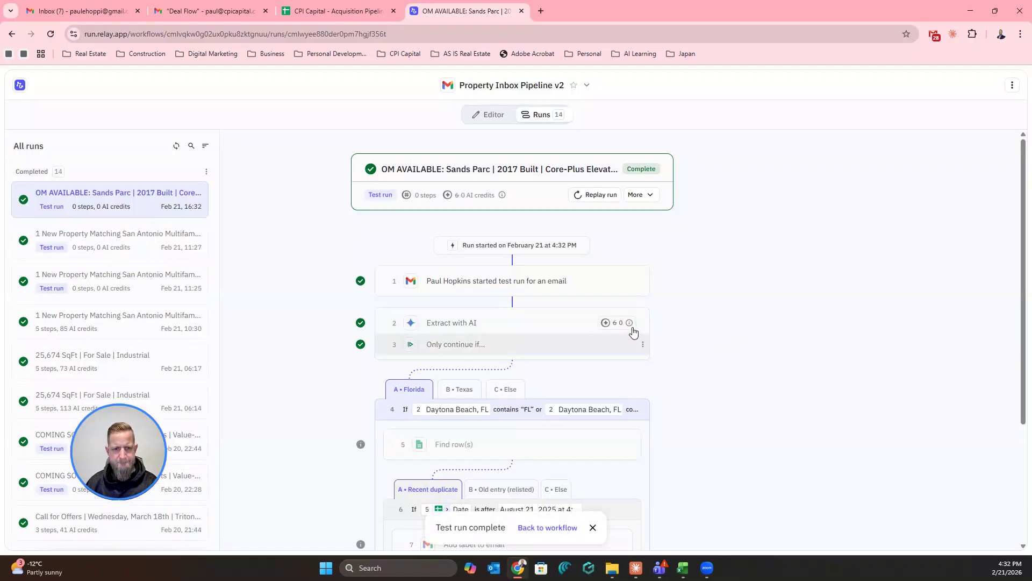
Check the test run's steps against the FL Inbox sheet, inspect the Only continue if result, and switch to Gmail
scroll(537, 263, down, 1)
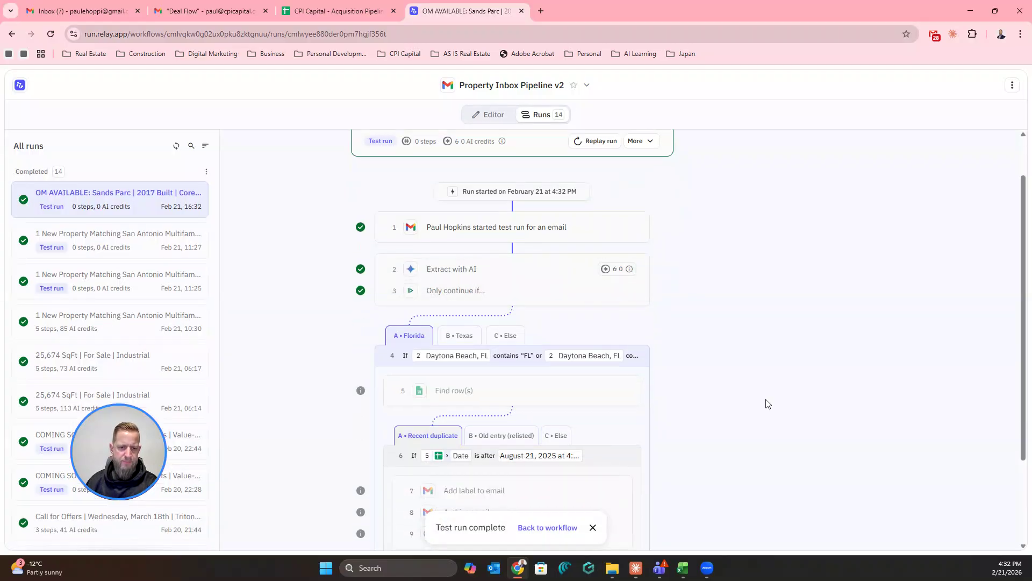
scroll(768, 403, down, 1)
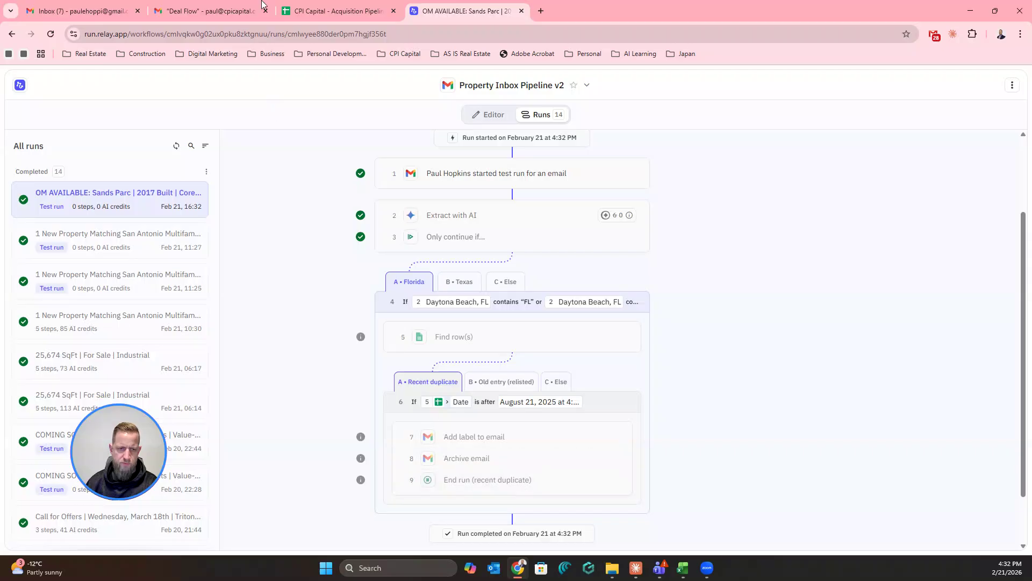
click(316, 15)
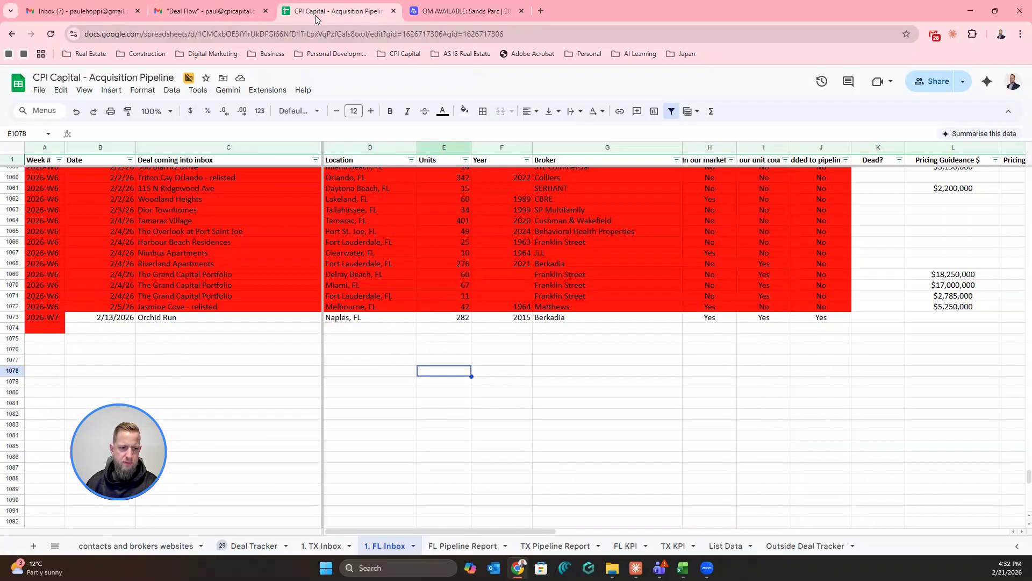
click(457, 11)
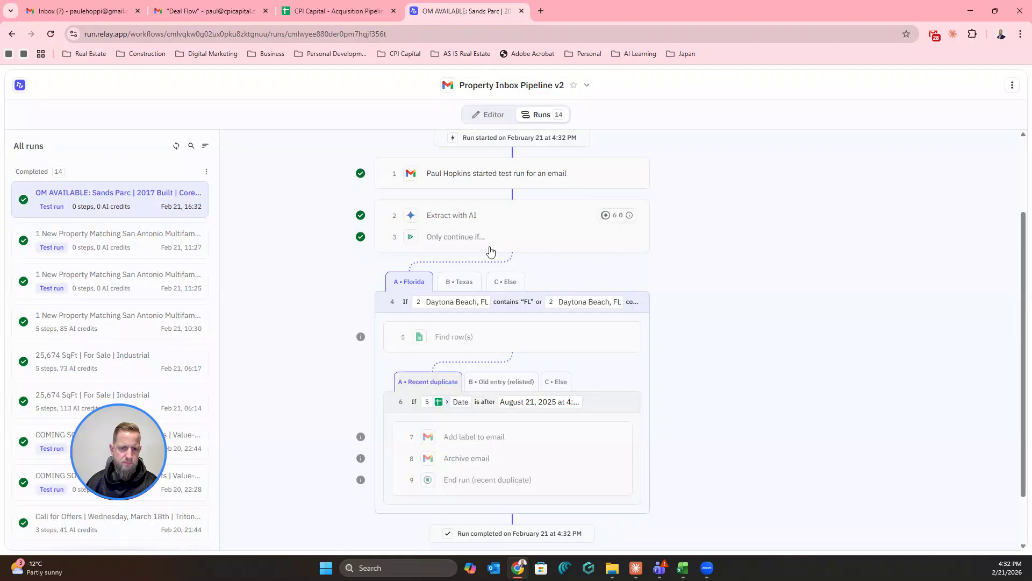
click(573, 243)
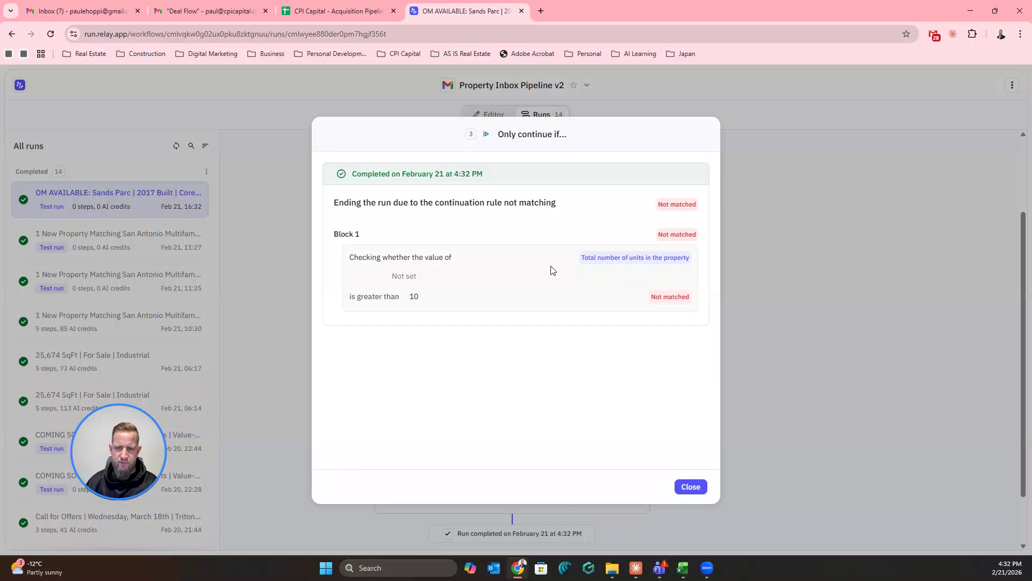
click(205, 16)
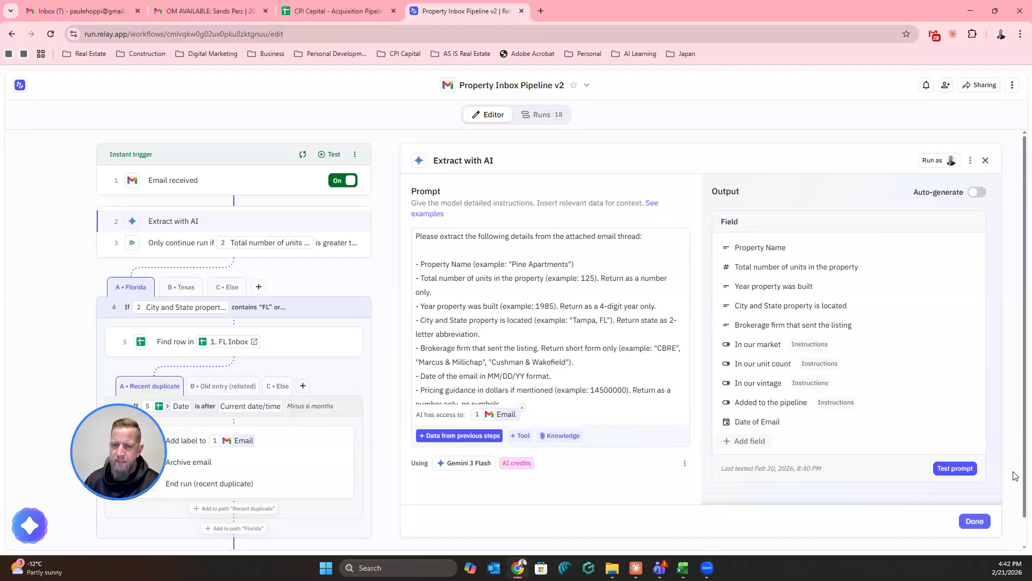
Close the Extract with AI settings and open the email selection for a new test run
click(980, 525)
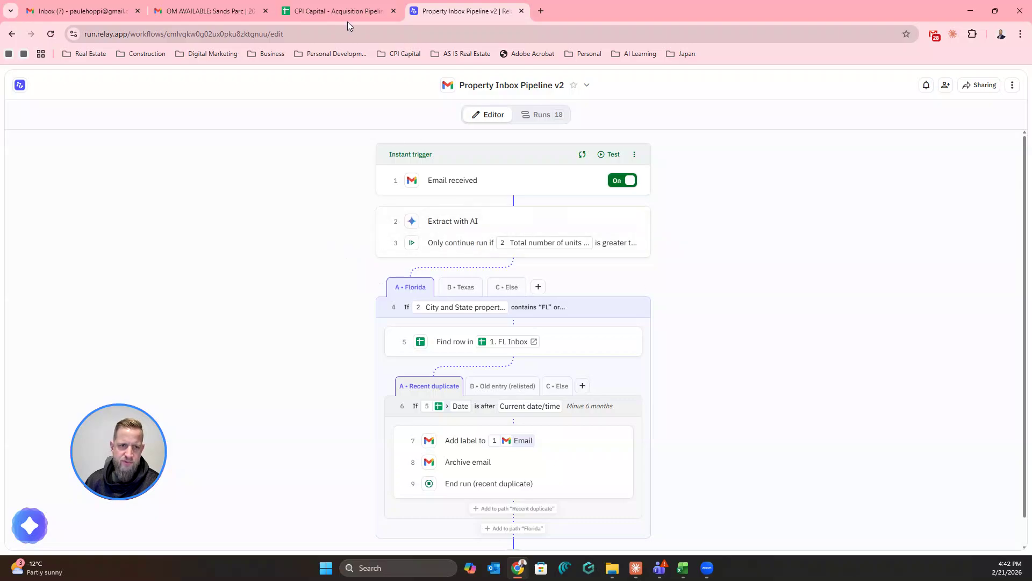
click(605, 156)
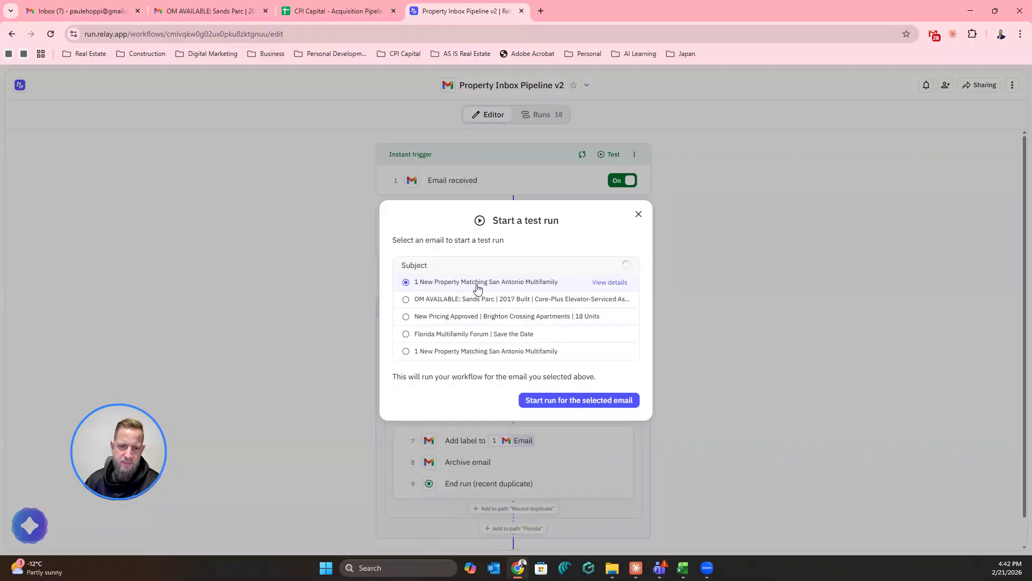
Switch to Gmail and review the property details in the newest Deal Flow email, "1 New Property Matching San Antonio Multifamily"
click(228, 15)
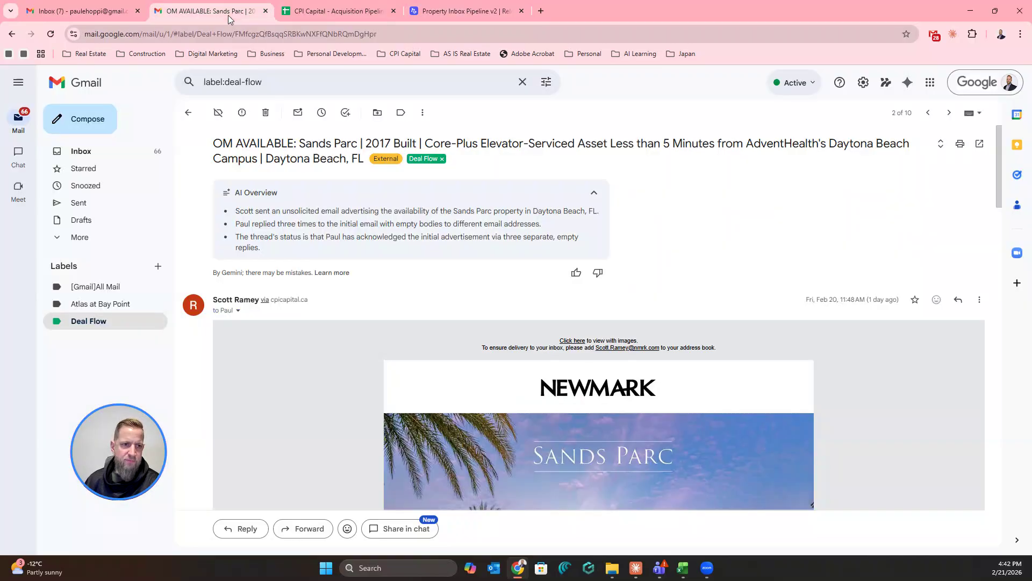
click(155, 321)
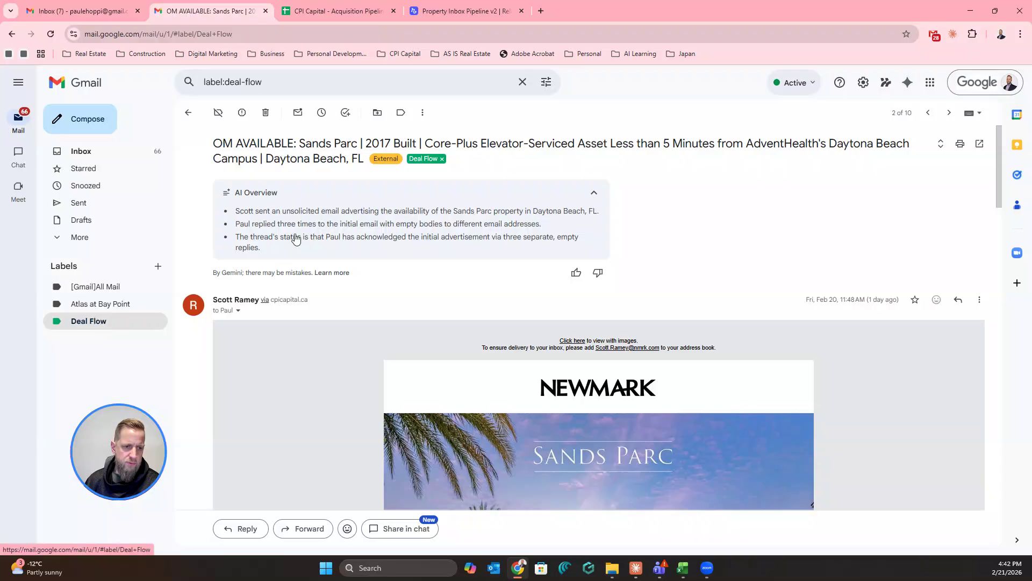
click(528, 177)
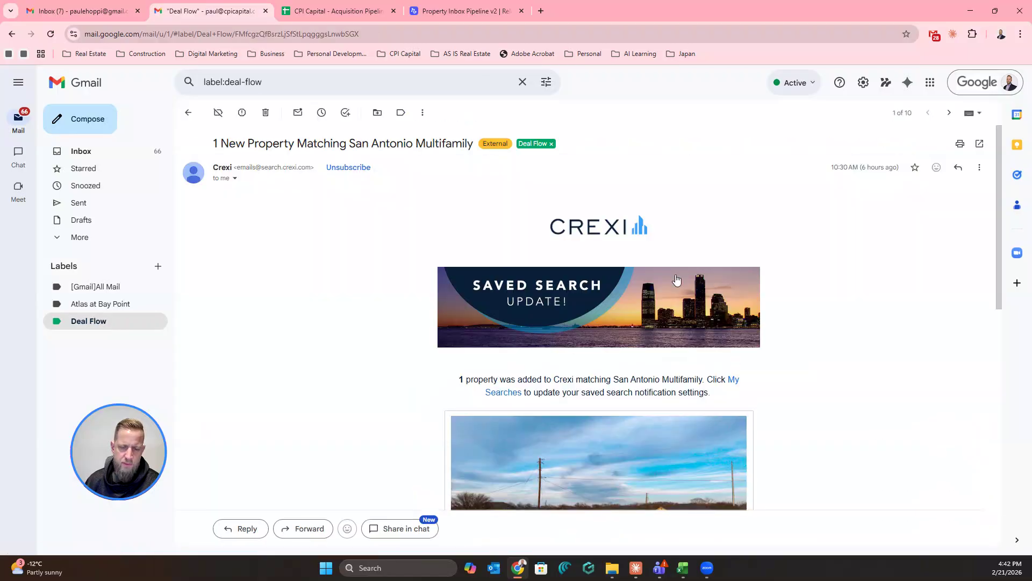
scroll(676, 279, down, 5)
scroll(857, 388, up, 2)
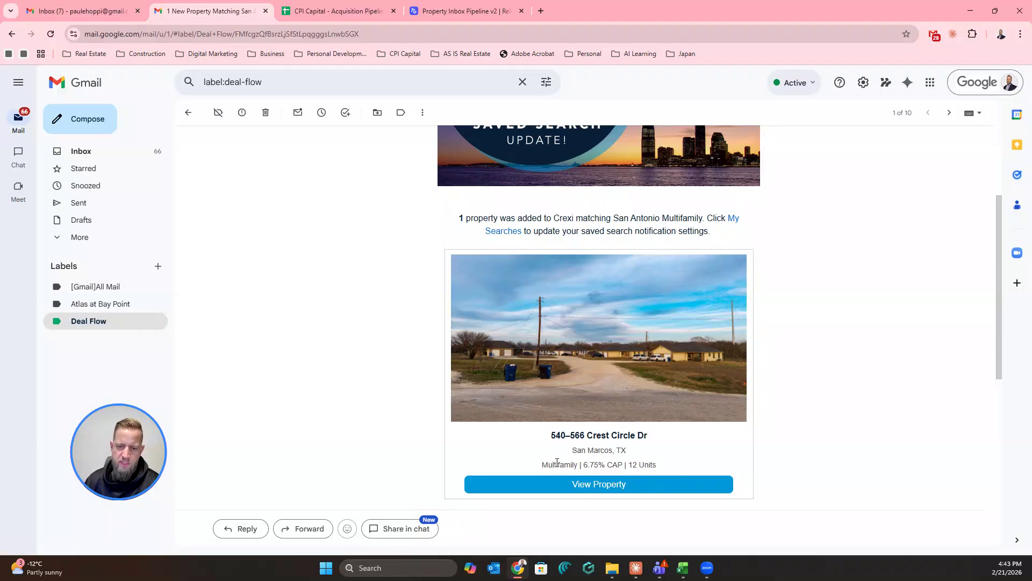
scroll(683, 455, down, 2)
scroll(683, 455, up, 5)
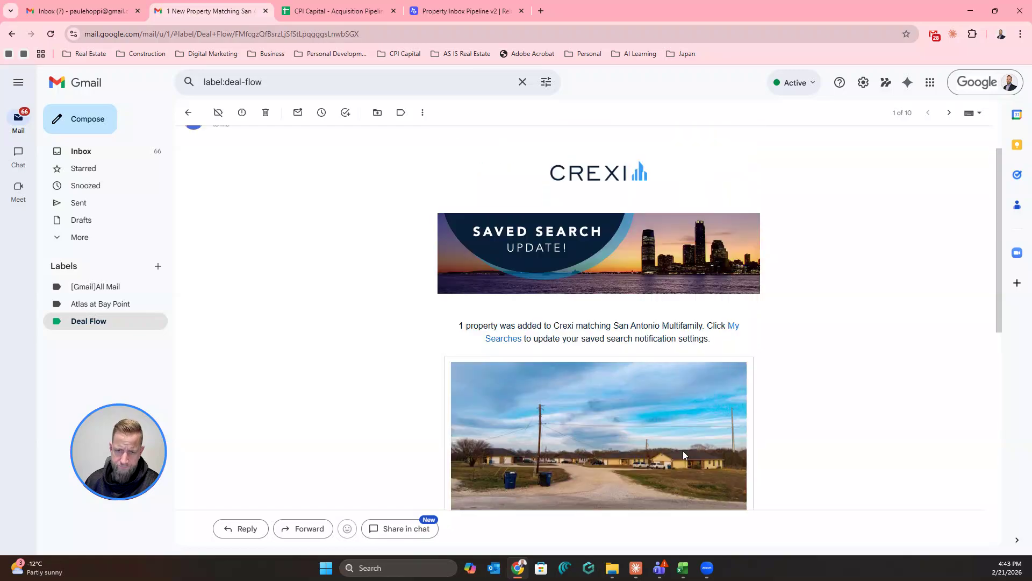
scroll(684, 455, down, 4)
scroll(683, 455, down, 1)
scroll(684, 455, up, 2)
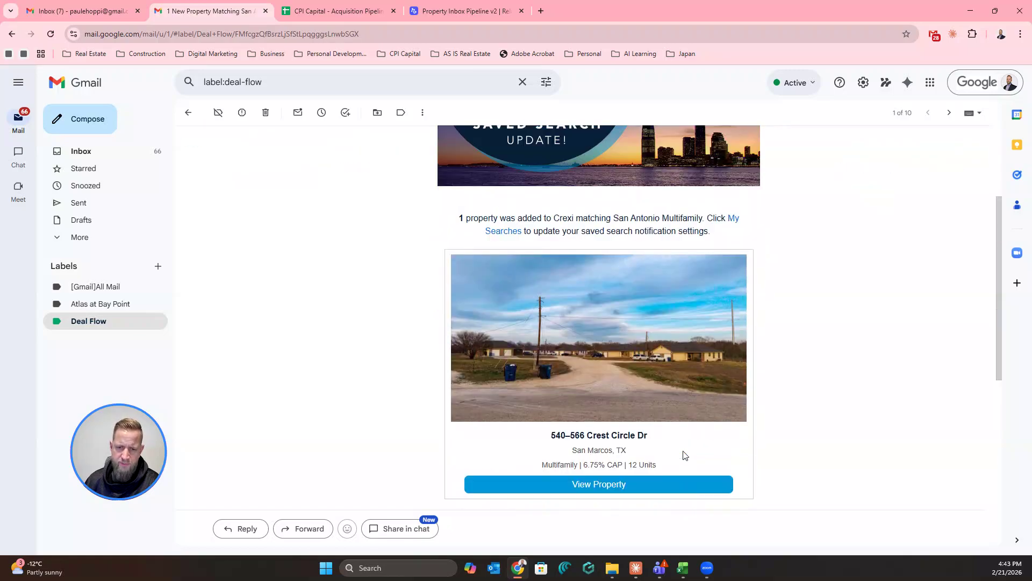
Switch to the Acquisition Pipeline spreadsheet and examine the last entries of the 1. TX Inbox sheet
click(459, 14)
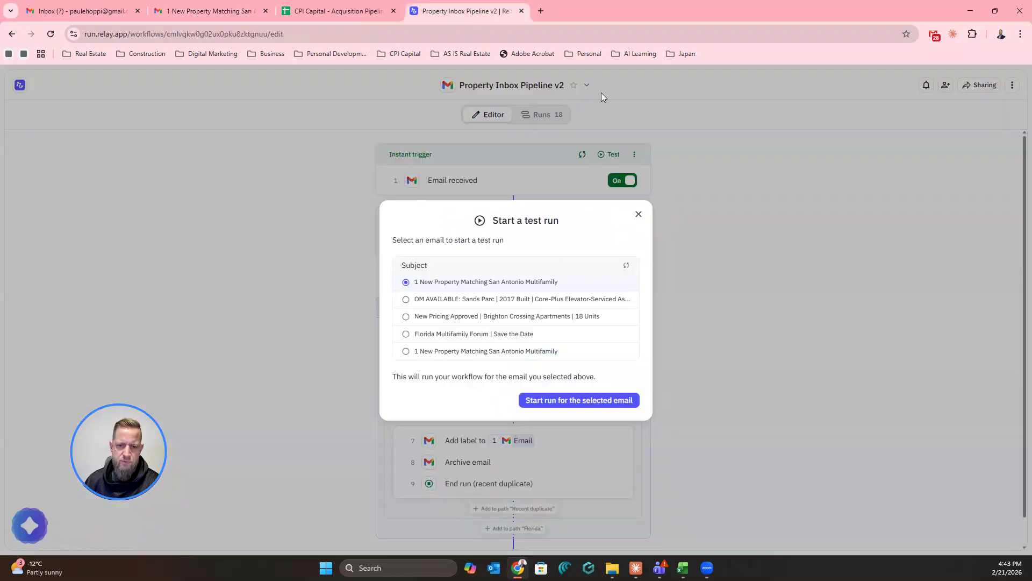
click(311, 12)
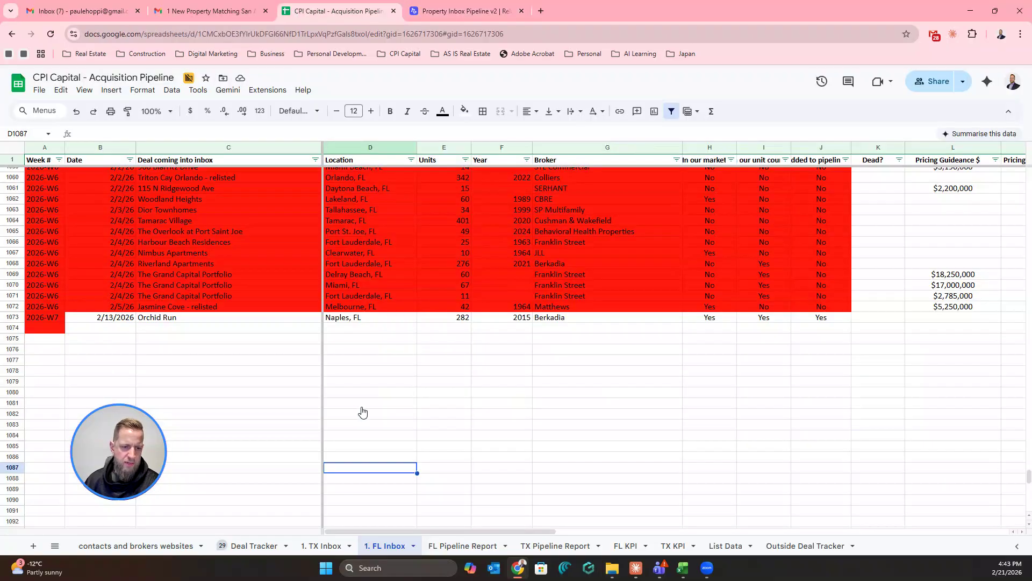
key(ctrl+shift+Page_Up)
scroll(294, 389, down, 2)
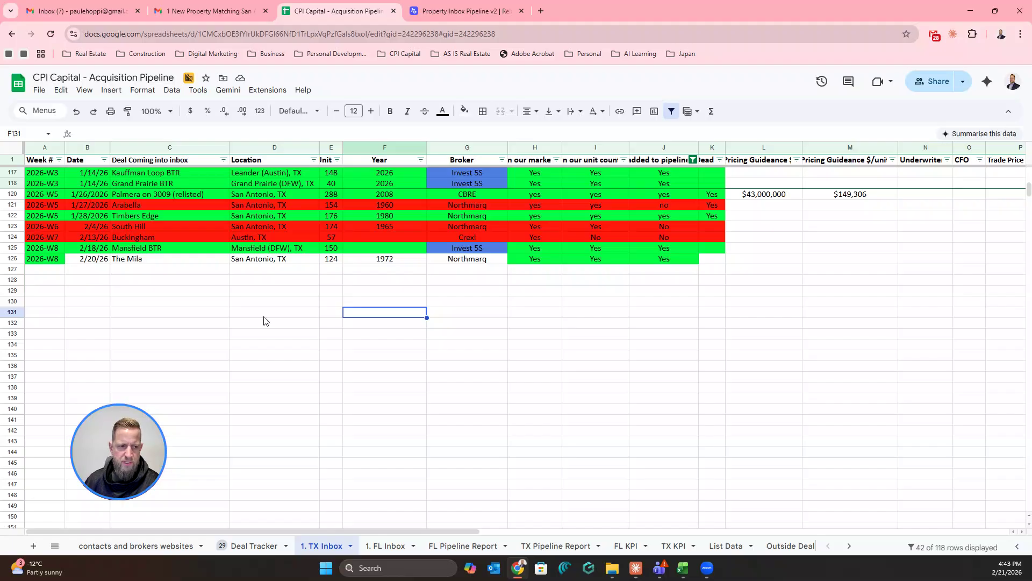
scroll(265, 318, up, 3)
scroll(265, 318, down, 3)
click(594, 367)
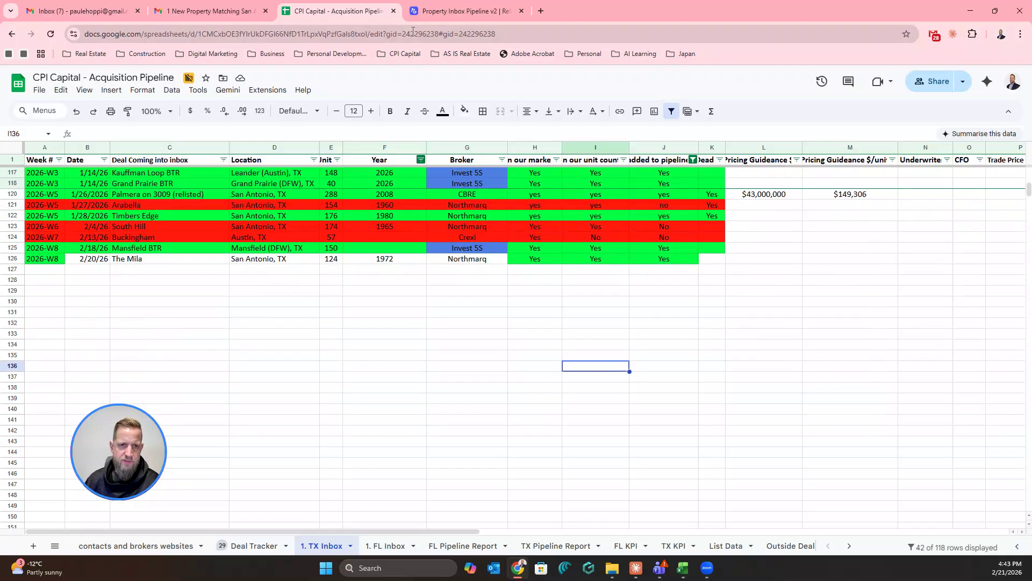
Return to Relay.app, start the test run on the "1 New Property Matching San Antonio Multifamily" email and follow its steps
click(473, 15)
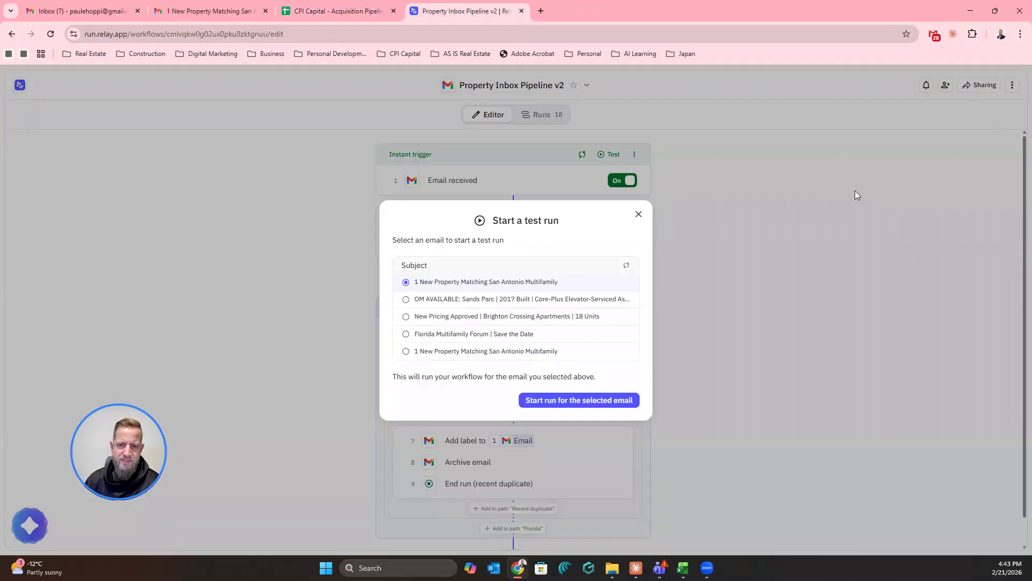
click(601, 401)
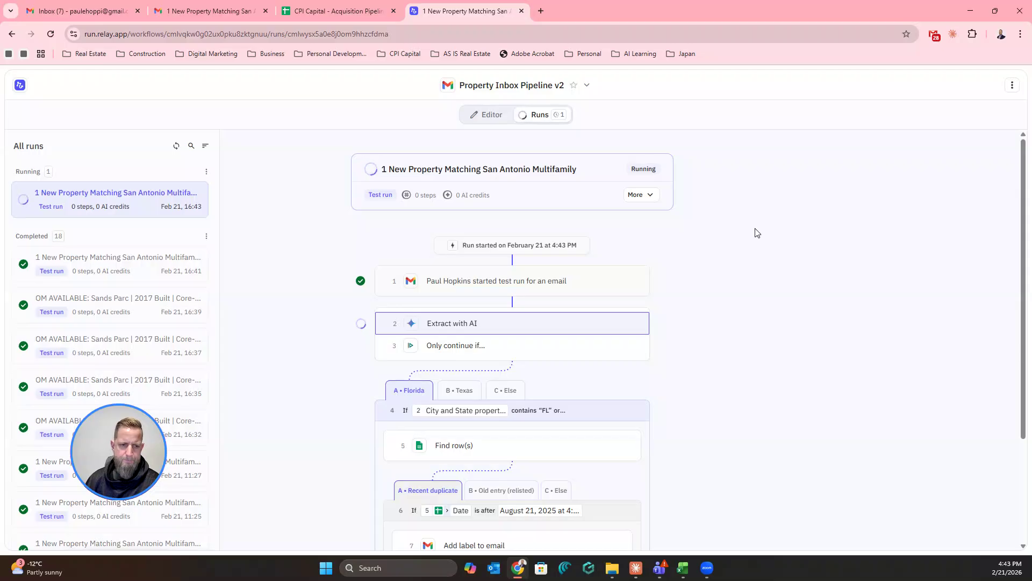
scroll(755, 232, down, 1)
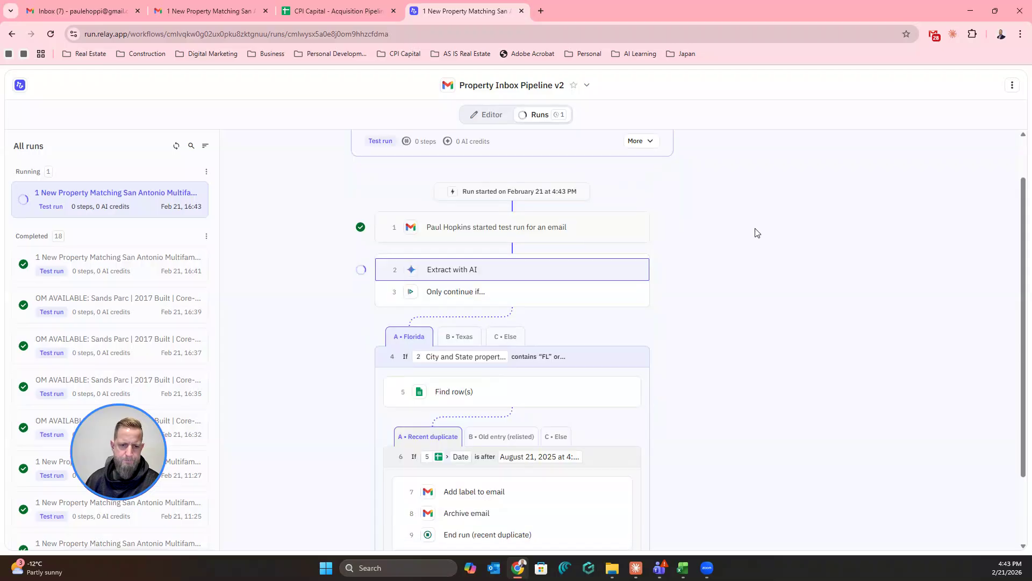
scroll(756, 232, down, 1)
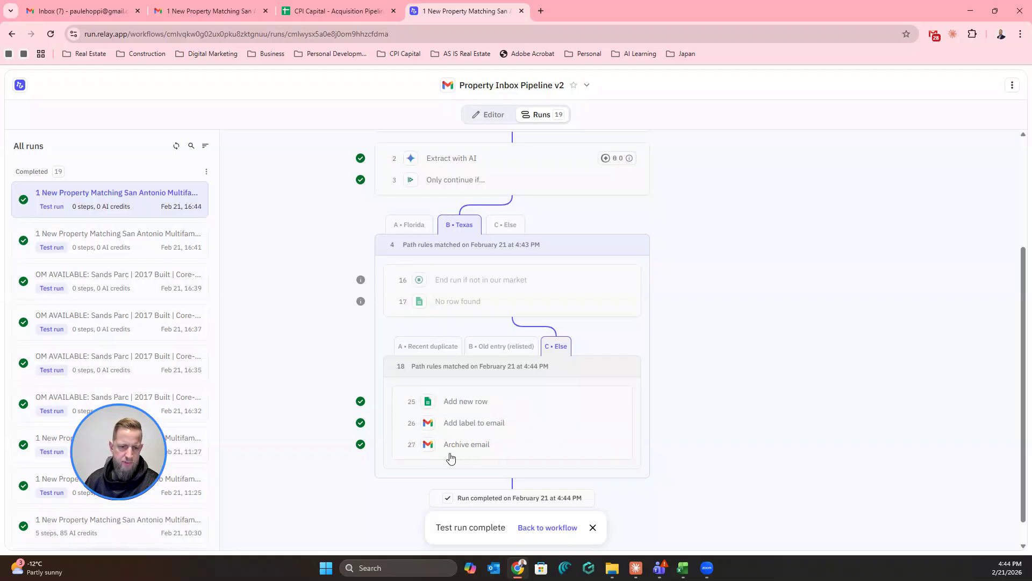
Compare the 540–566 Crest Circle Dr entry in row 127 of the TX Inbox sheet with the Crexi email in Gmail
click(334, 14)
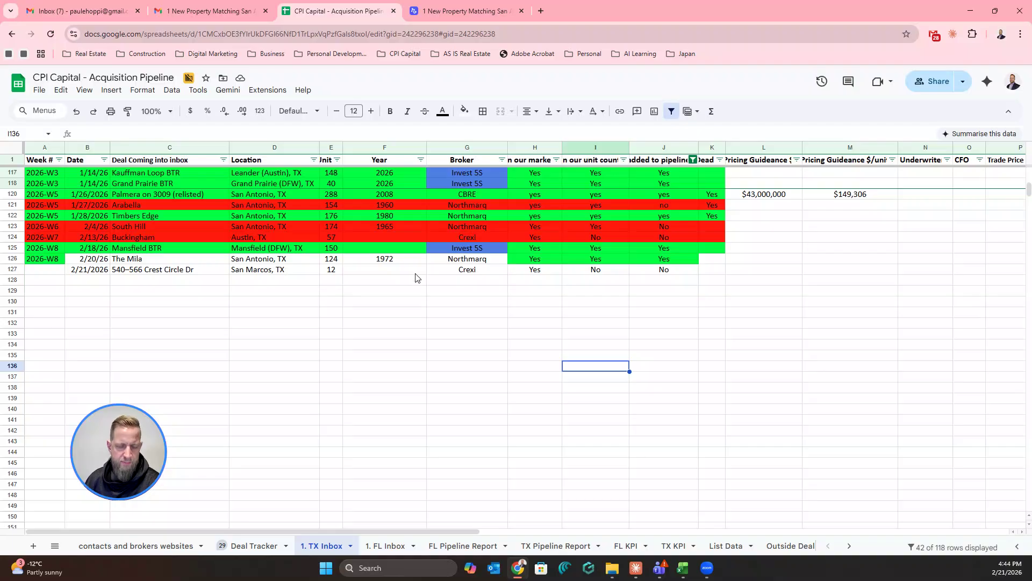
click(218, 11)
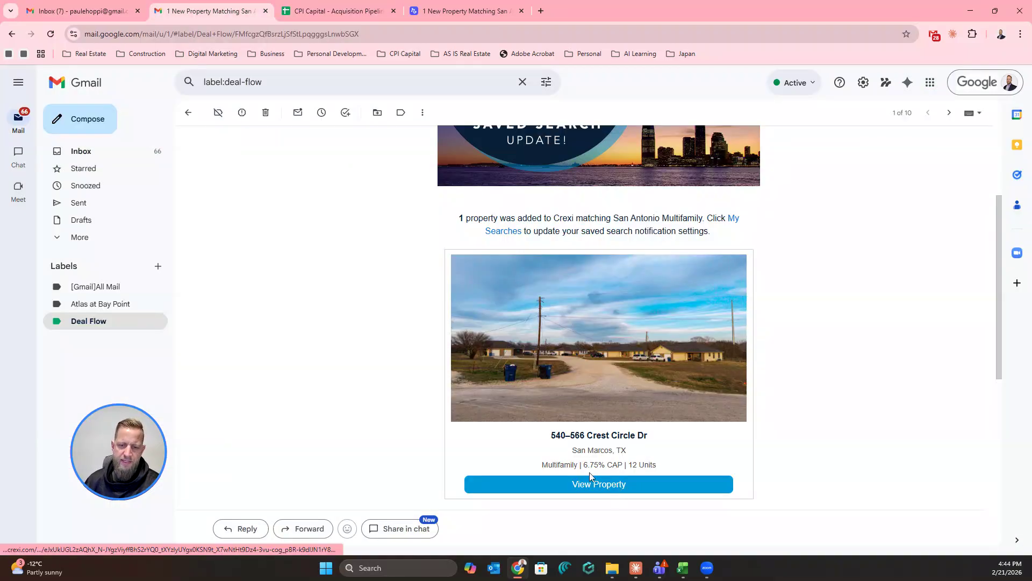
click(333, 13)
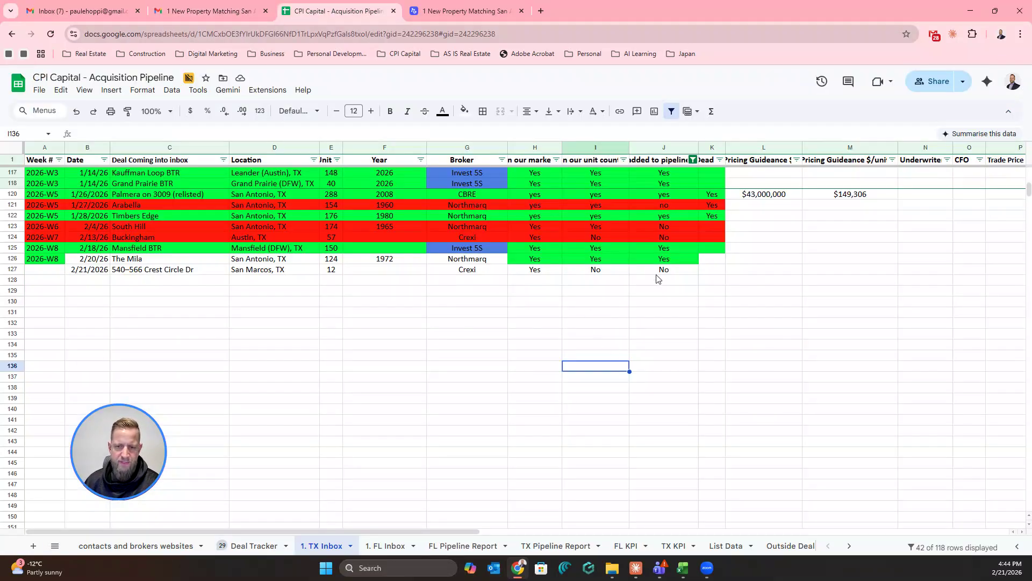
click(86, 272)
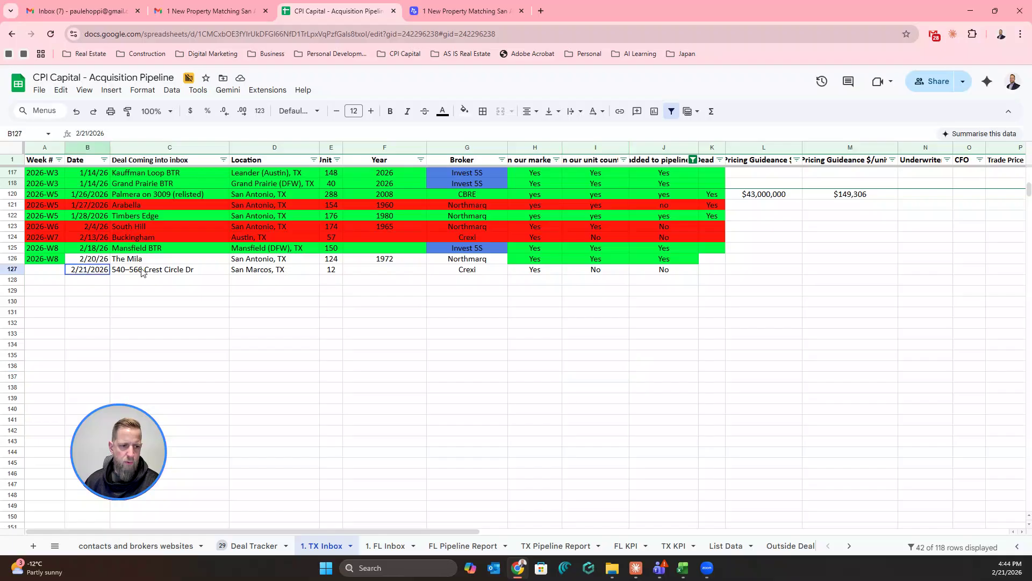
drag(86, 270, 662, 269)
click(651, 345)
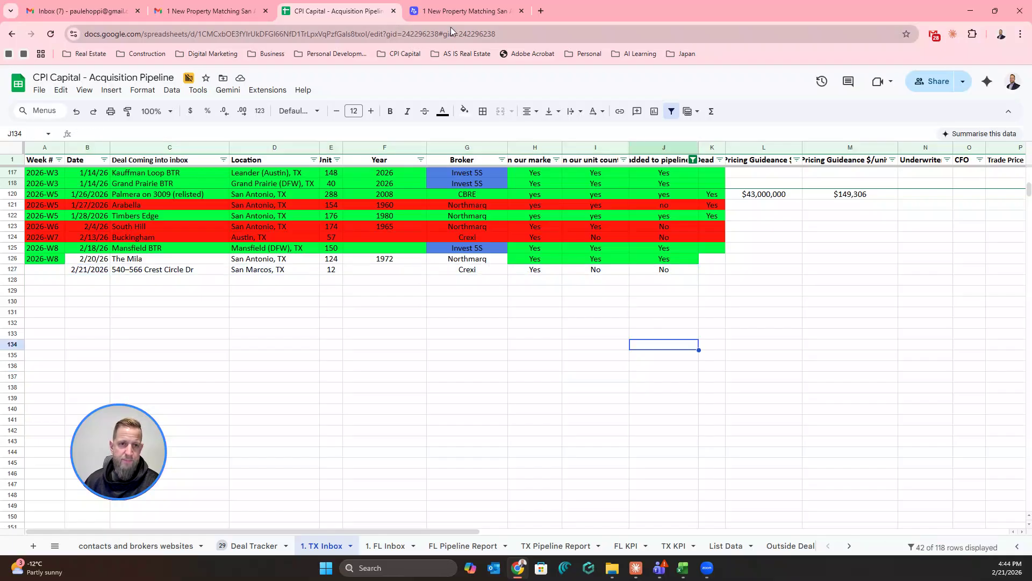
Go back to the workflow editor in Relay.app and start a test run on the "New Pricing Approved | Brighton Crossing Apartments | 18 Units" email
click(456, 17)
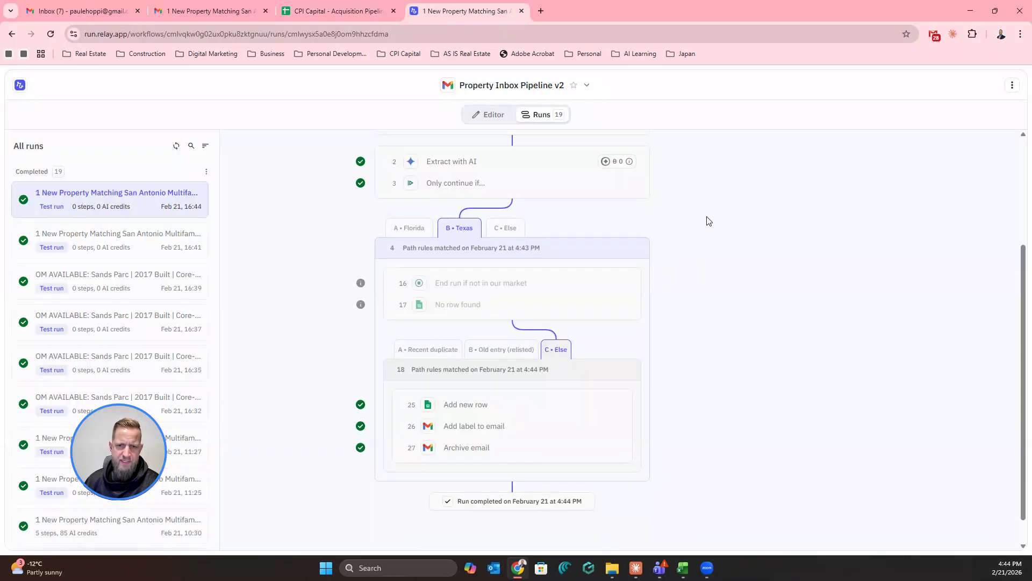
scroll(706, 253, up, 3)
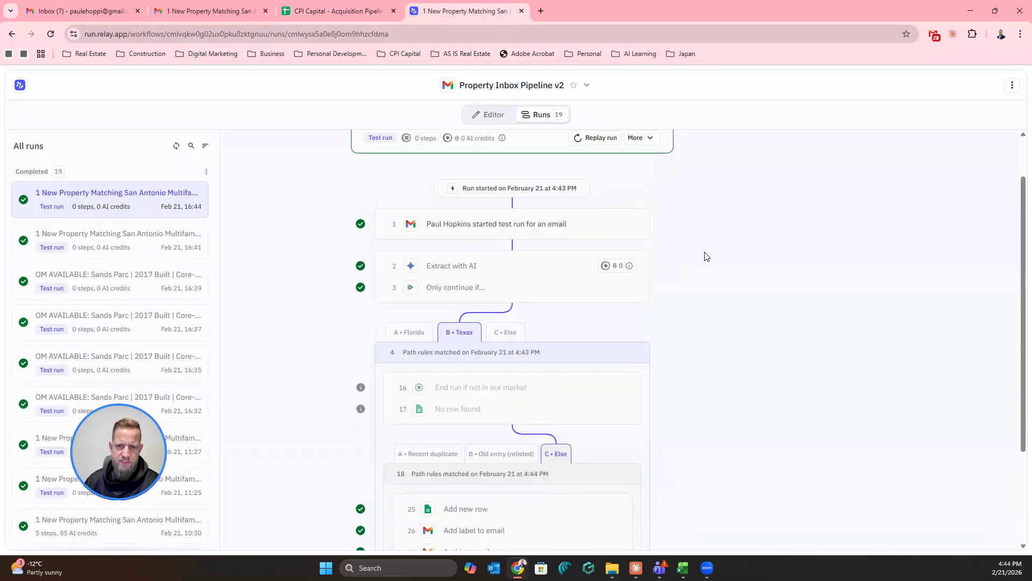
click(490, 115)
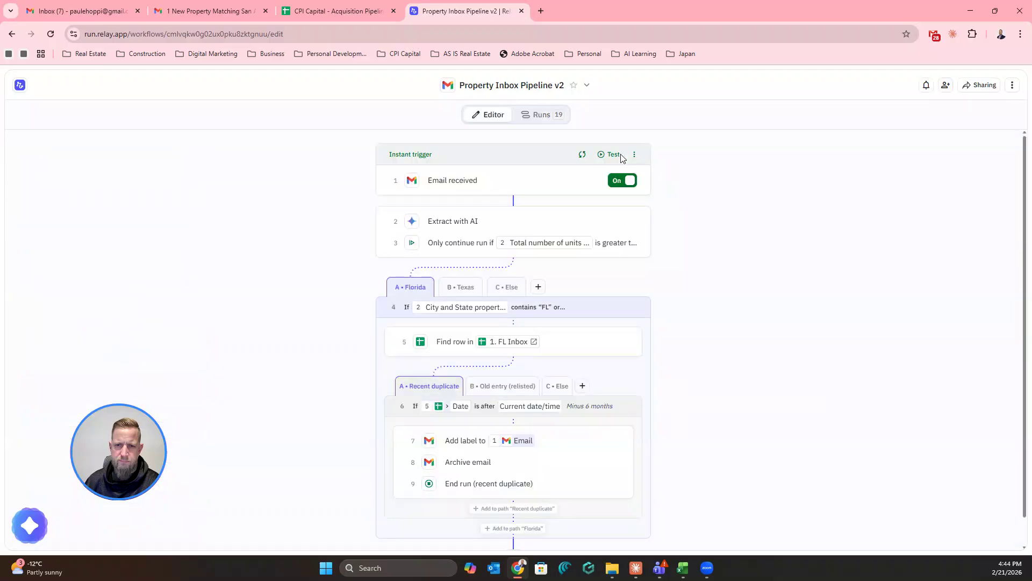
click(611, 154)
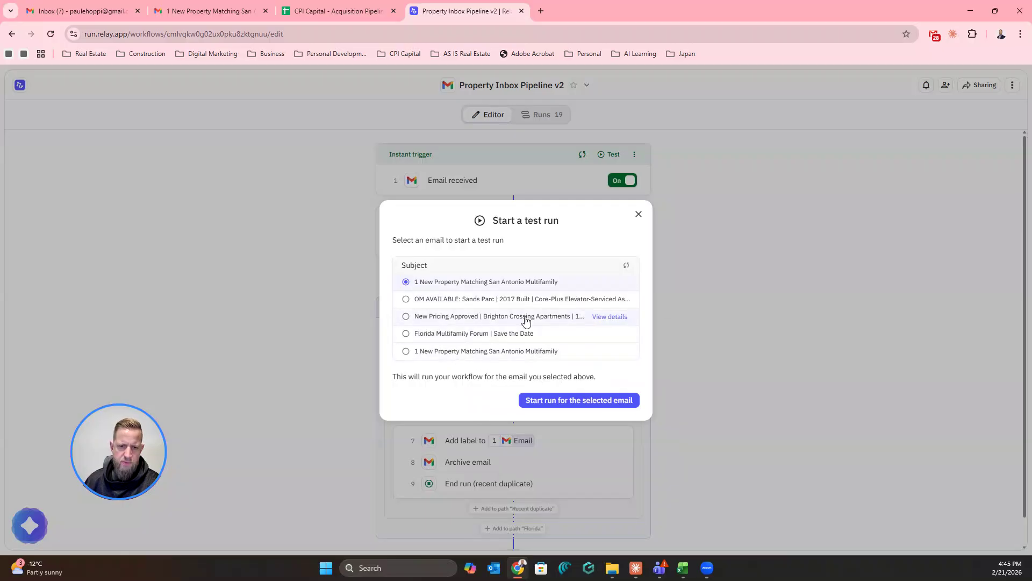
click(487, 319)
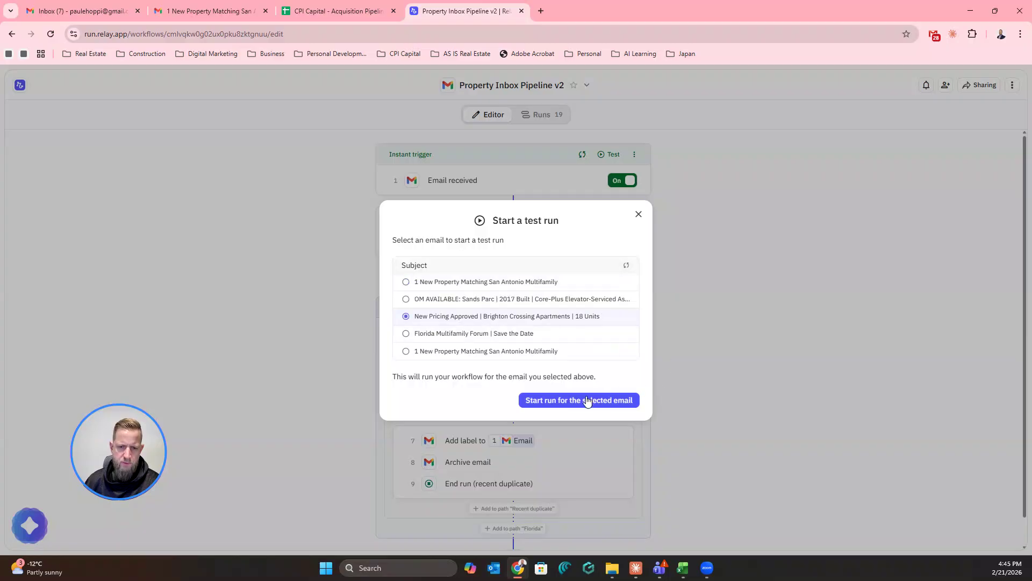
click(562, 402)
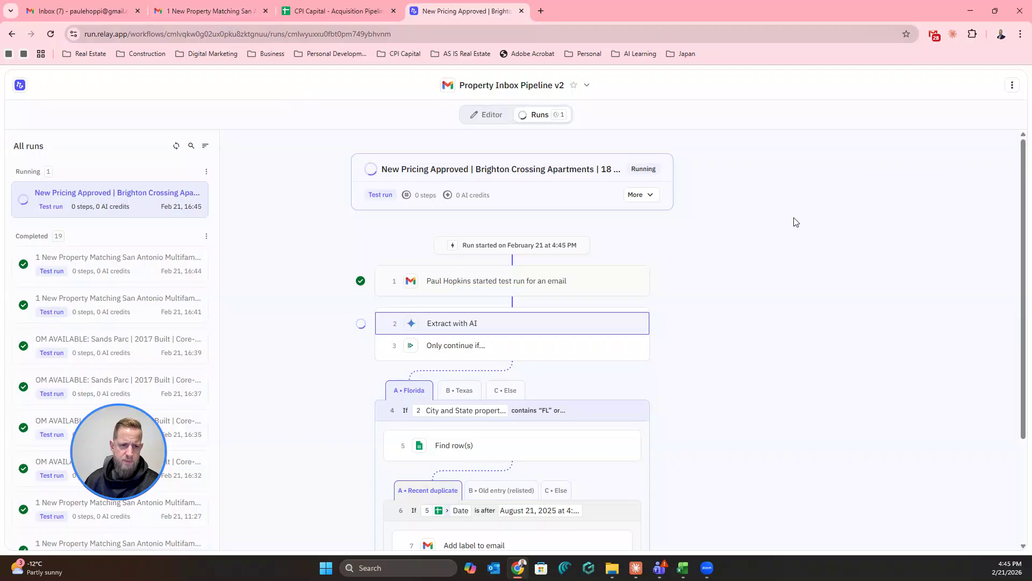
scroll(794, 222, down, 1)
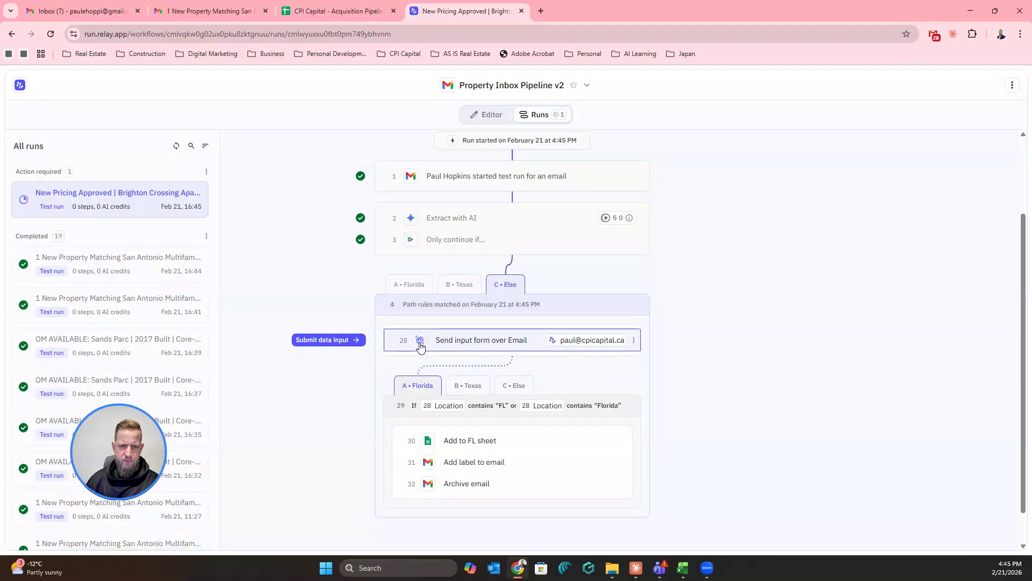
Switch to Gmail, search for "bright" and review the property location in the Brighton Crossing Apartments email
click(189, 14)
click(266, 88)
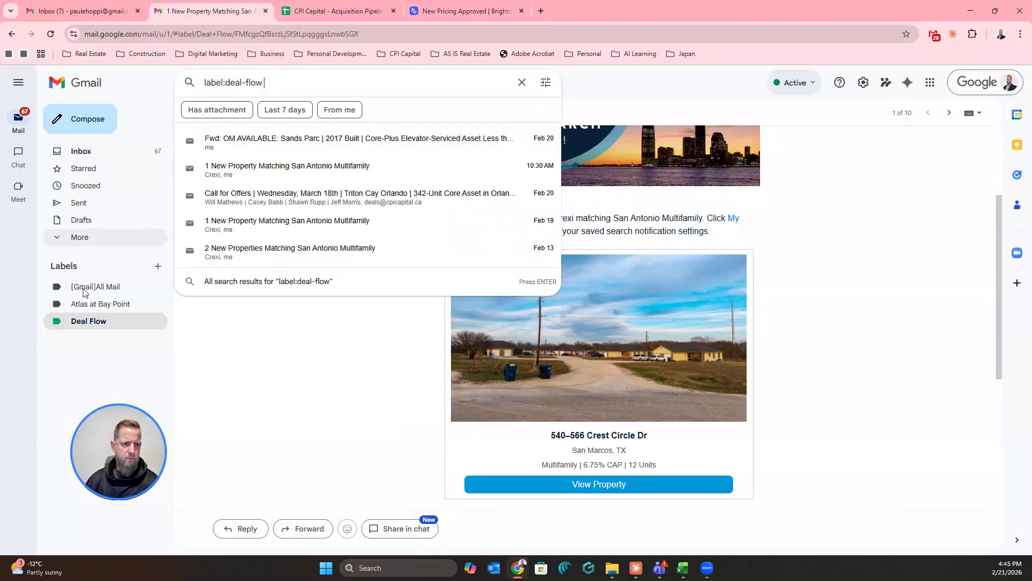
key(ctrl+a)
text(b)
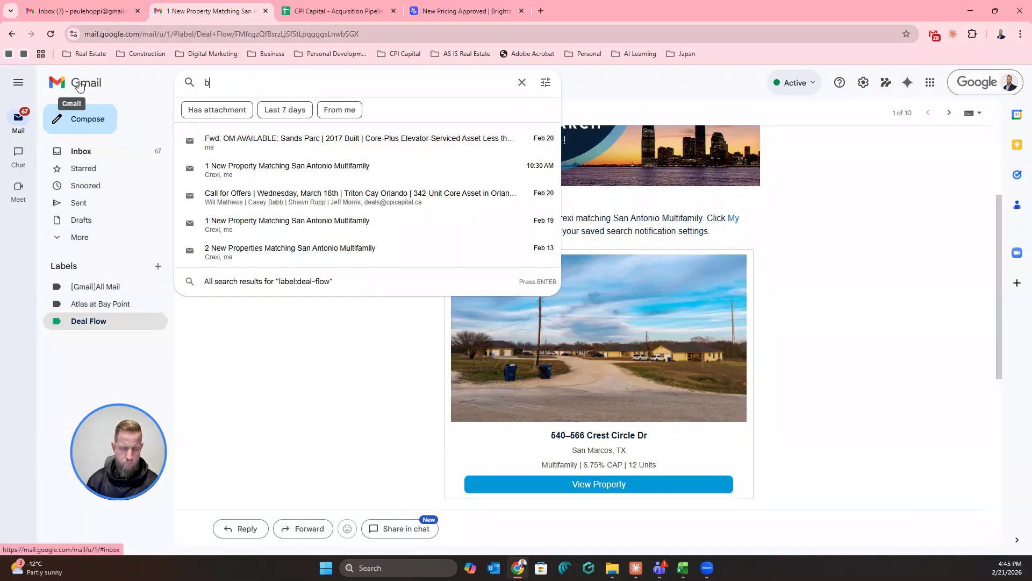
text(right)
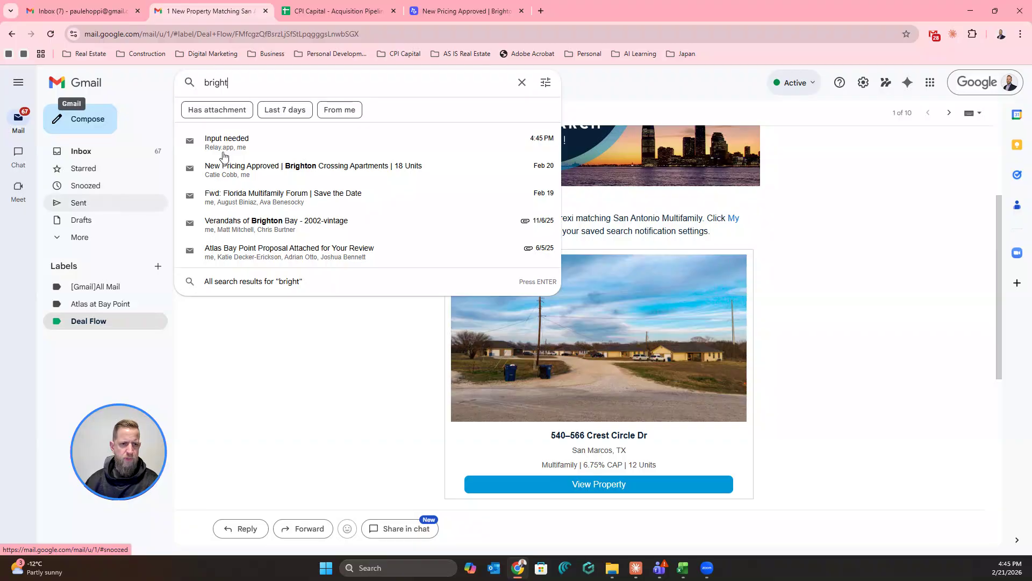
click(262, 167)
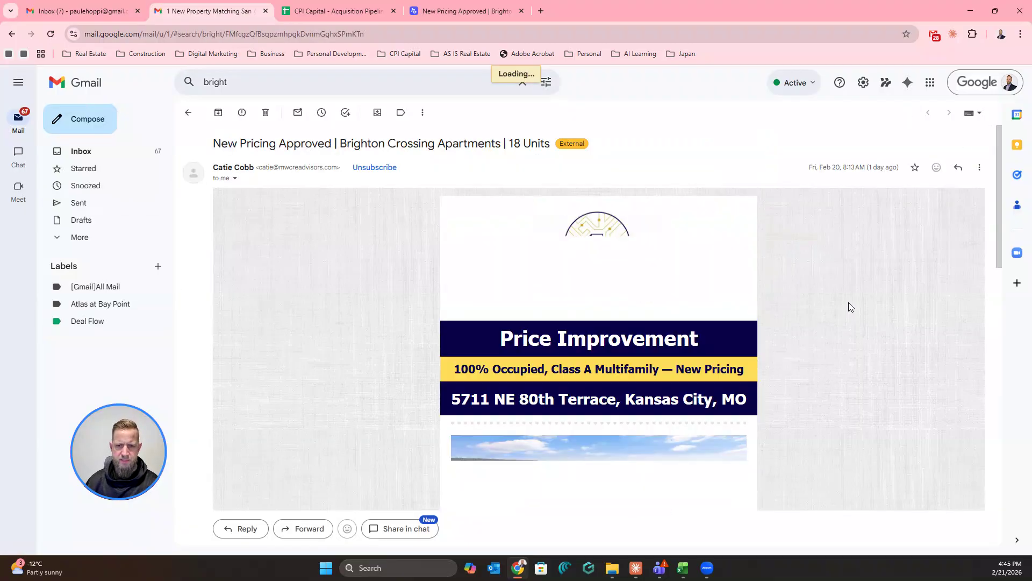
scroll(742, 367, down, 1)
scroll(742, 368, down, 2)
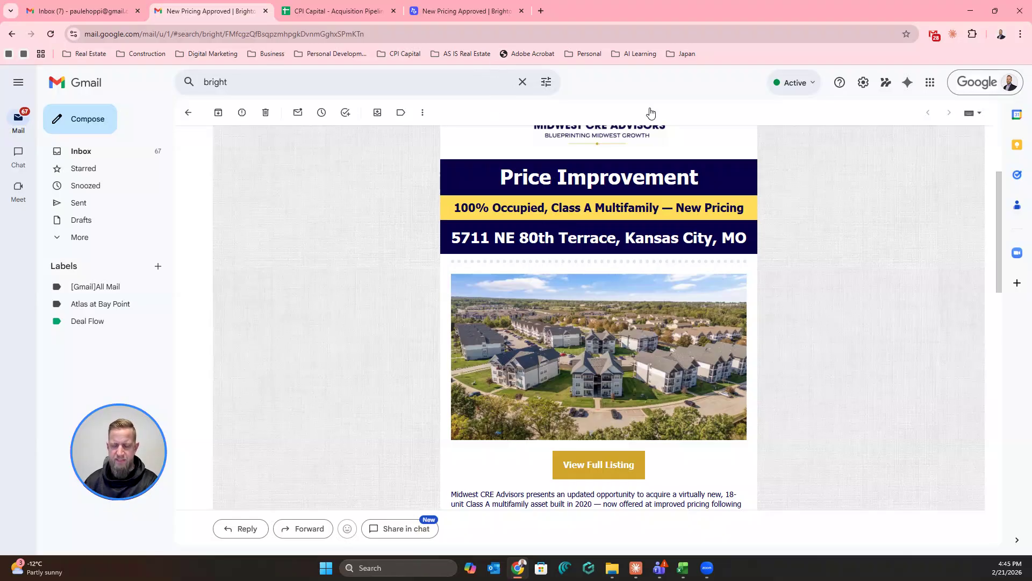
Return to the Relay.app test run and open the Send input form over Email step to review its inputs
click(457, 12)
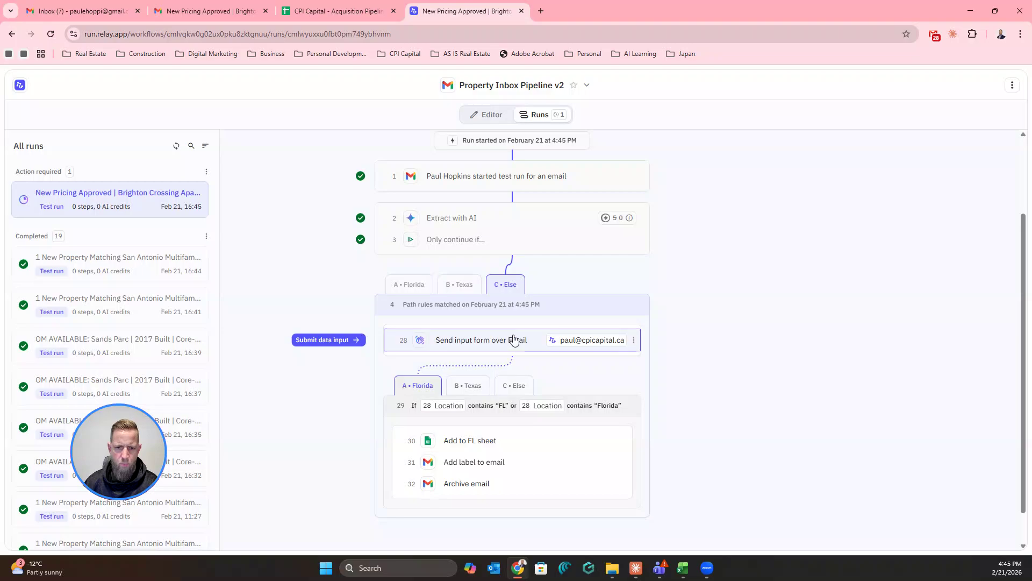
click(498, 347)
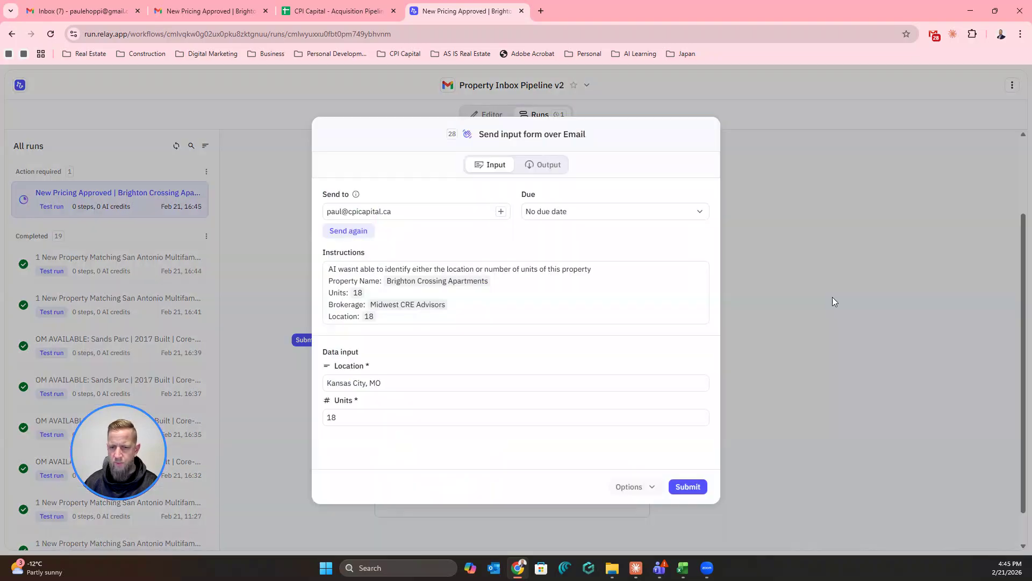
Open the "Input needed" email in Gmail, follow it to the Relay.app form and submit location Kansas City, MO with 18 units
scroll(605, 310, down, 1)
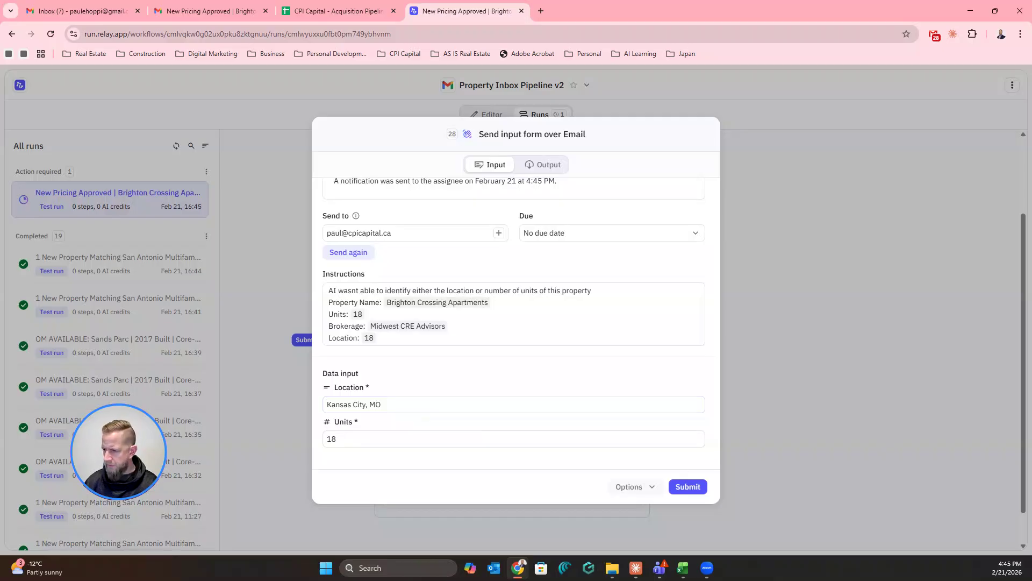
key(ctrl+2)
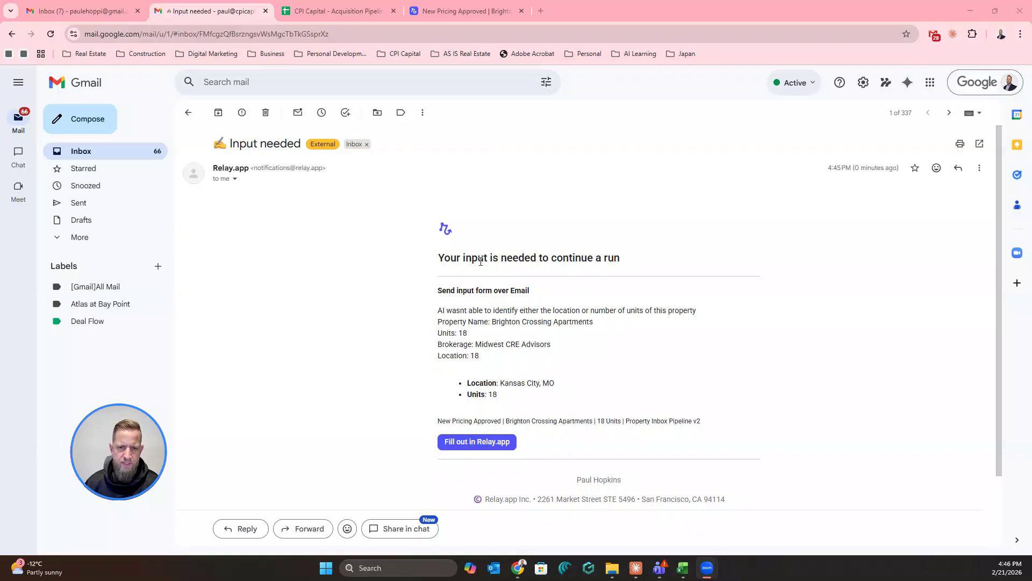
scroll(506, 323, down, 1)
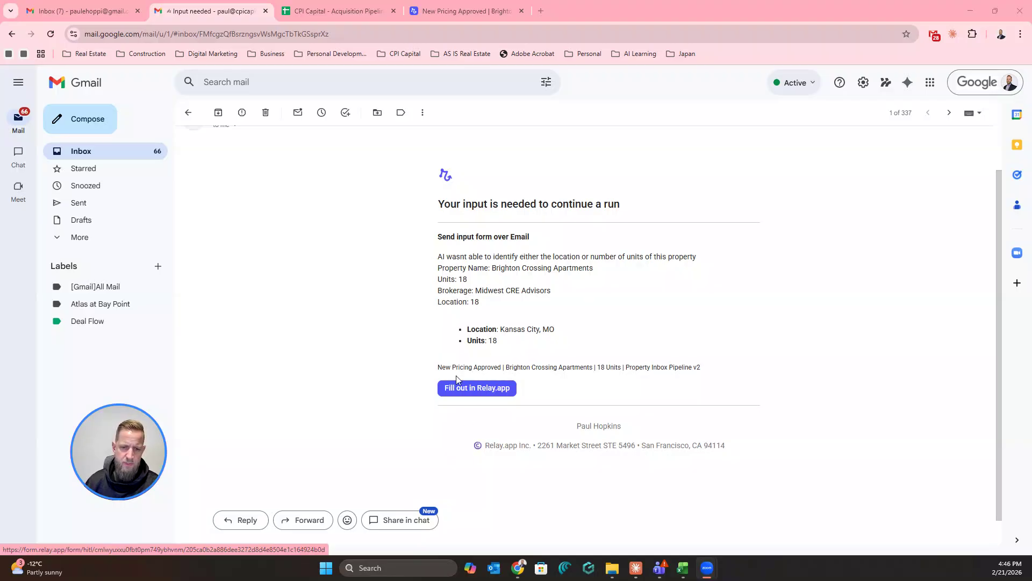
click(654, 341)
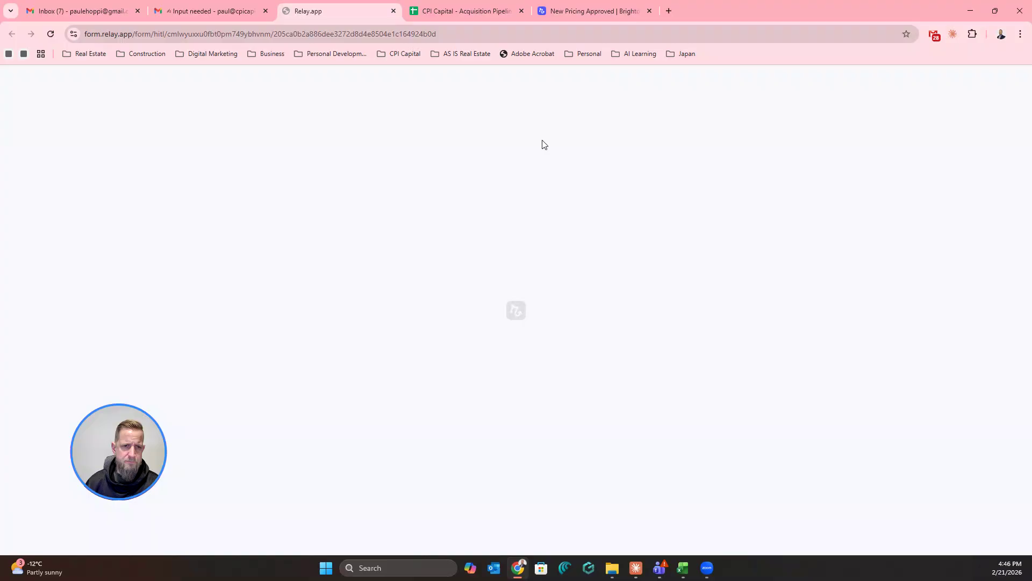
click(471, 304)
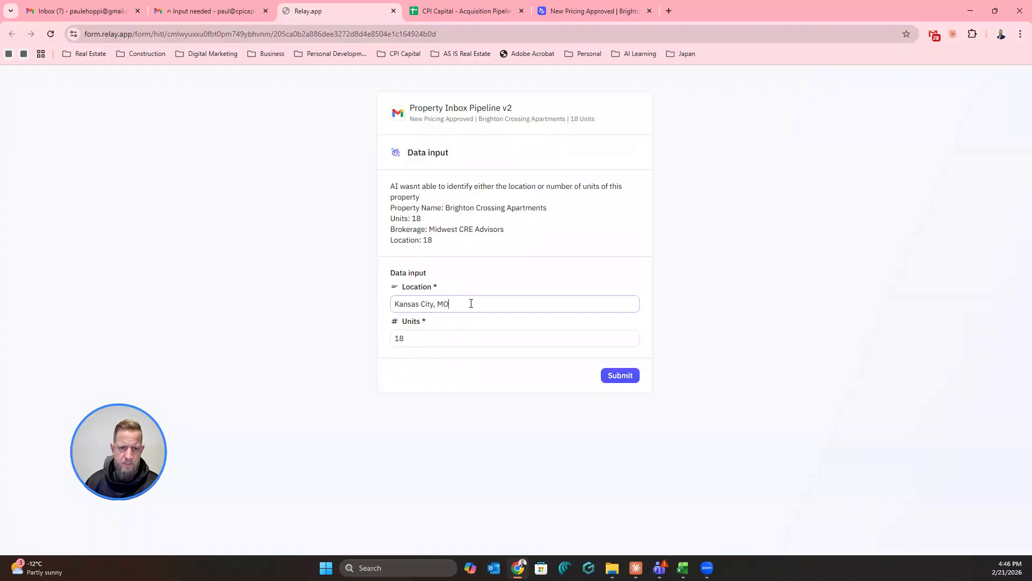
click(608, 376)
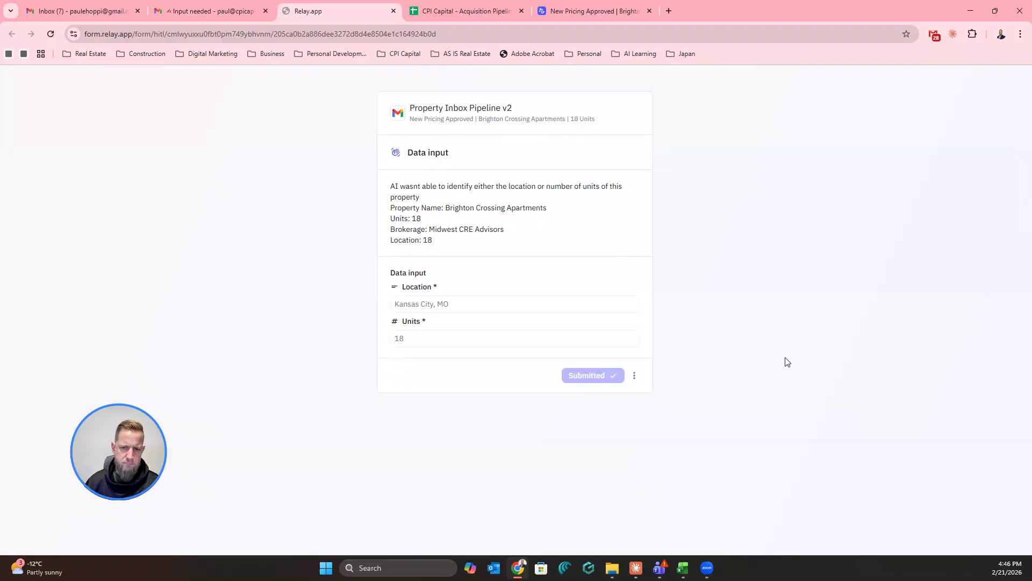
Return to the Brighton Crossing test run, close the Send input form output, review the run's path and go back to the workflow editor
click(576, 10)
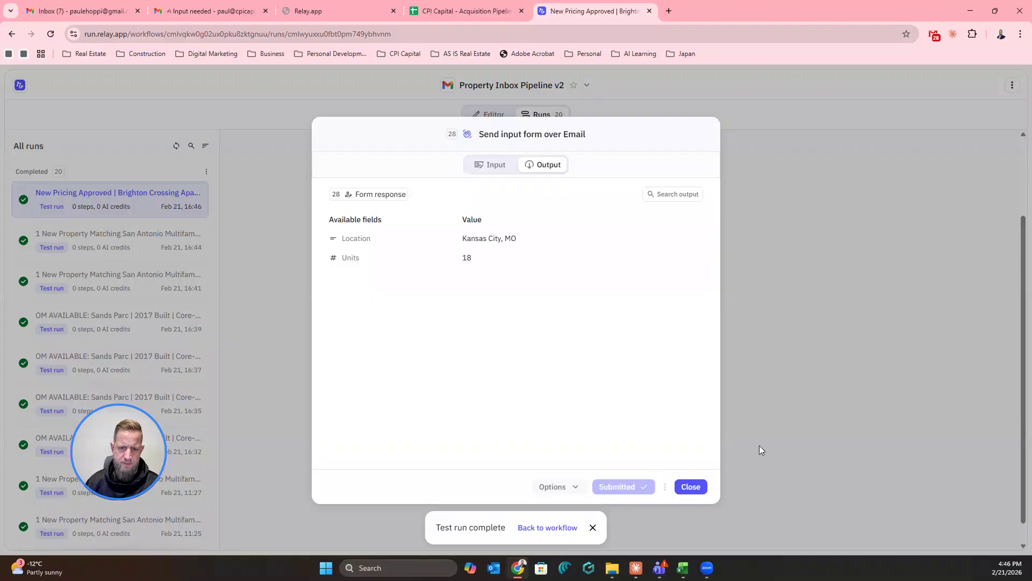
click(691, 487)
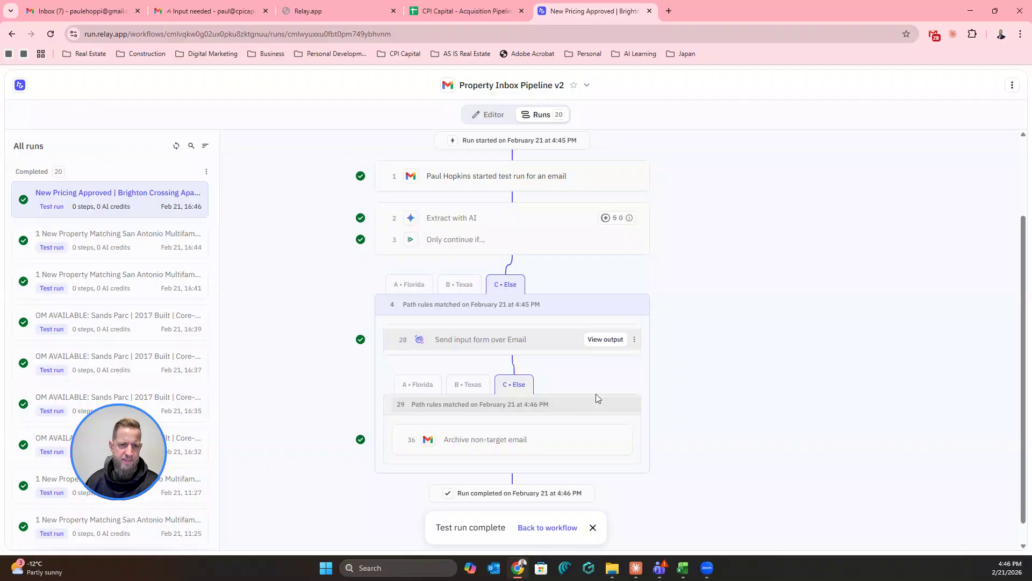
scroll(596, 394, up, 3)
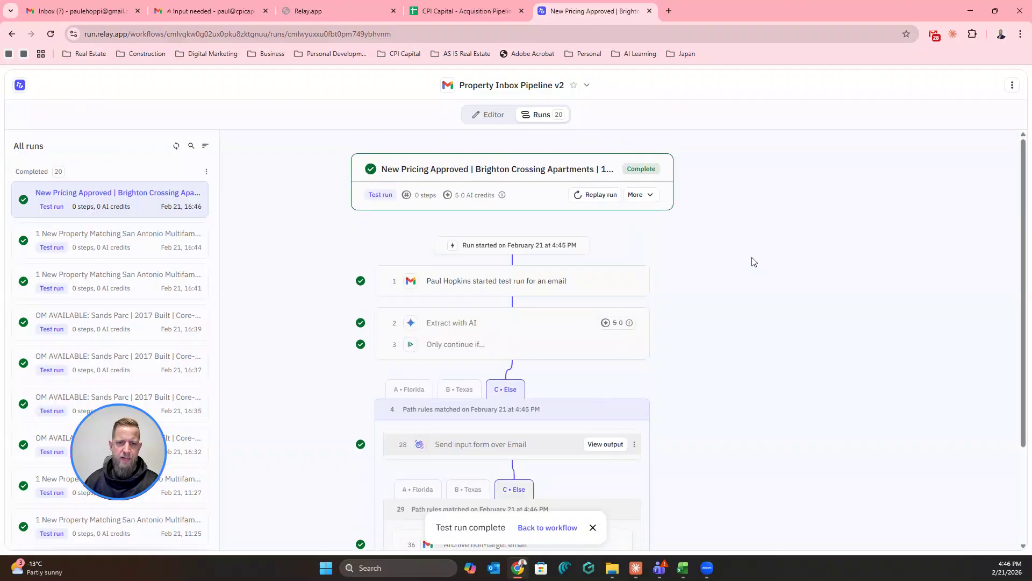
click(488, 114)
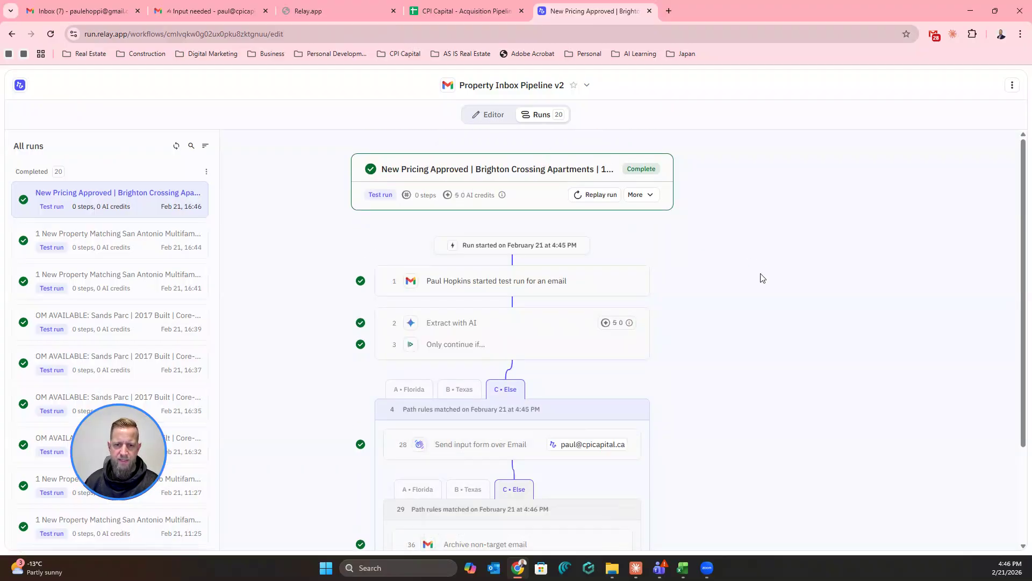
scroll(730, 273, down, 1)
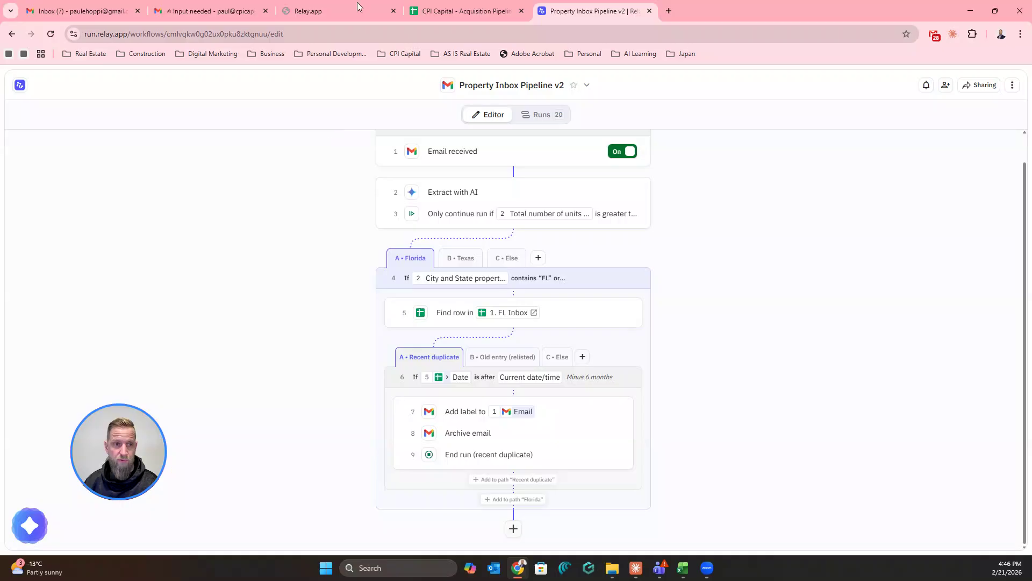
Switch to the acquisition pipeline spreadsheet and examine the latest rows of the TX Inbox sheet
click(448, 10)
scroll(529, 410, up, 3)
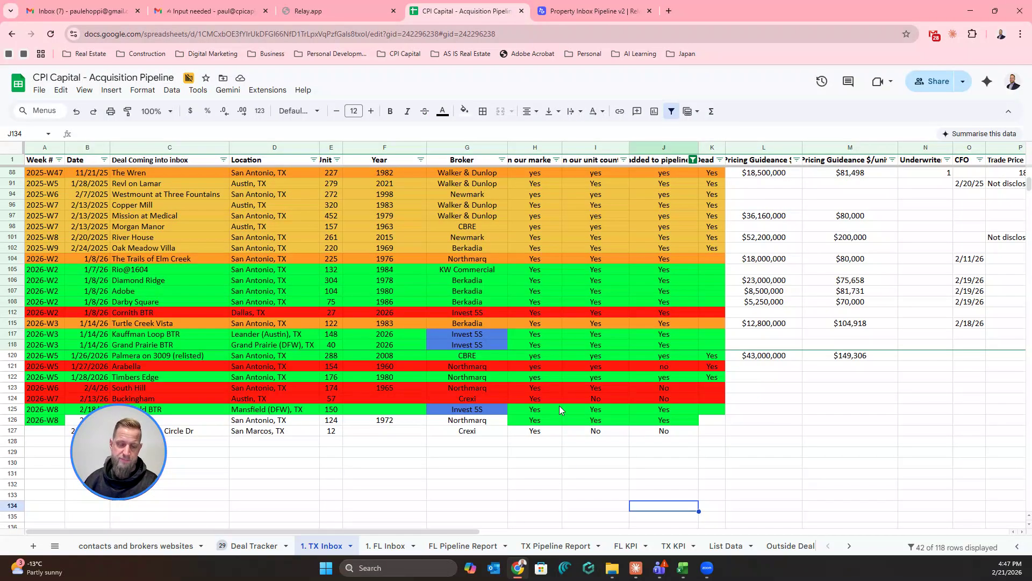
scroll(559, 410, down, 2)
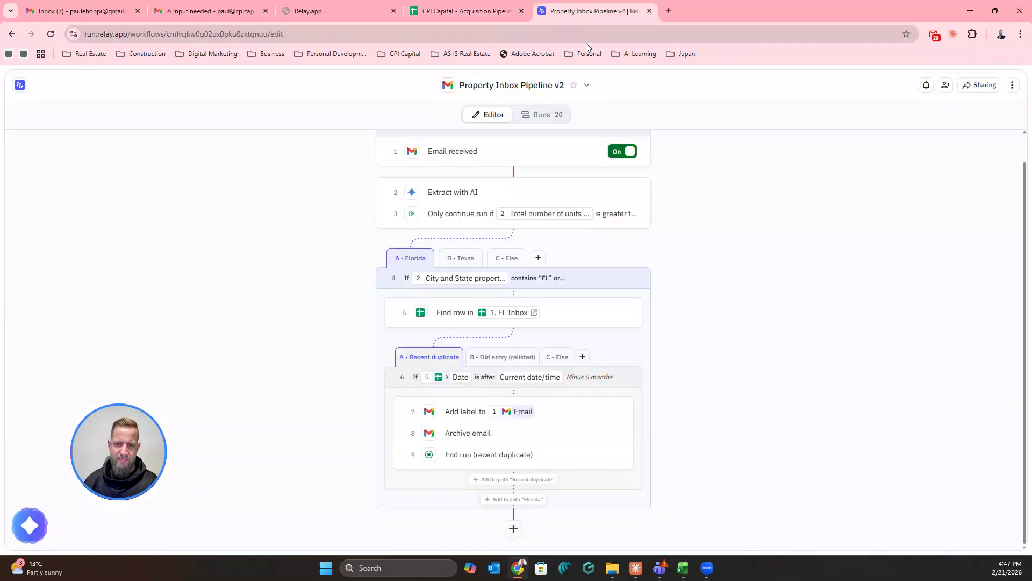
Go to the Relay.app home dashboard and open the Add File Folders to Texas Drive workflow
click(561, 10)
click(20, 86)
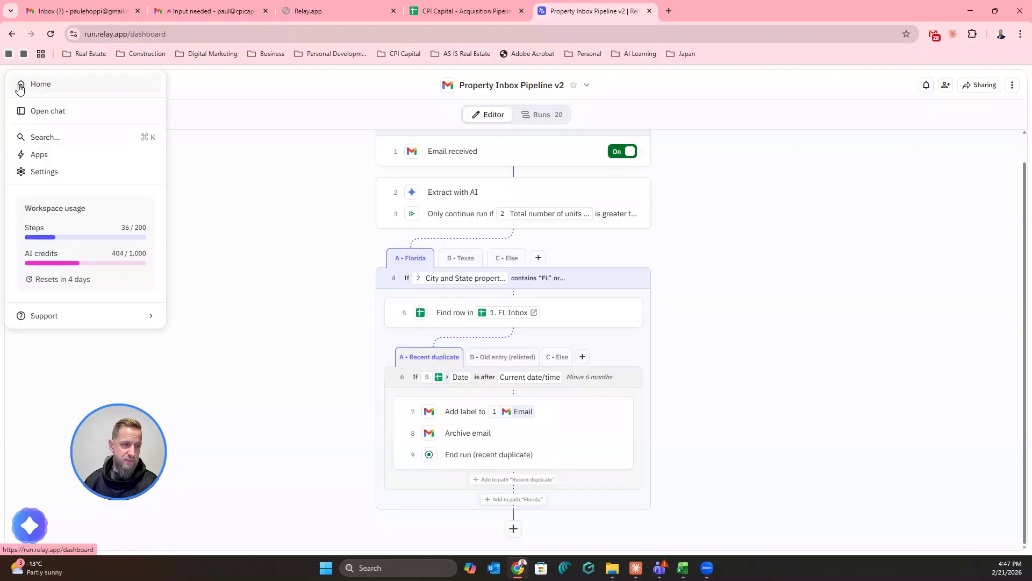
click(22, 85)
scroll(141, 262, down, 1)
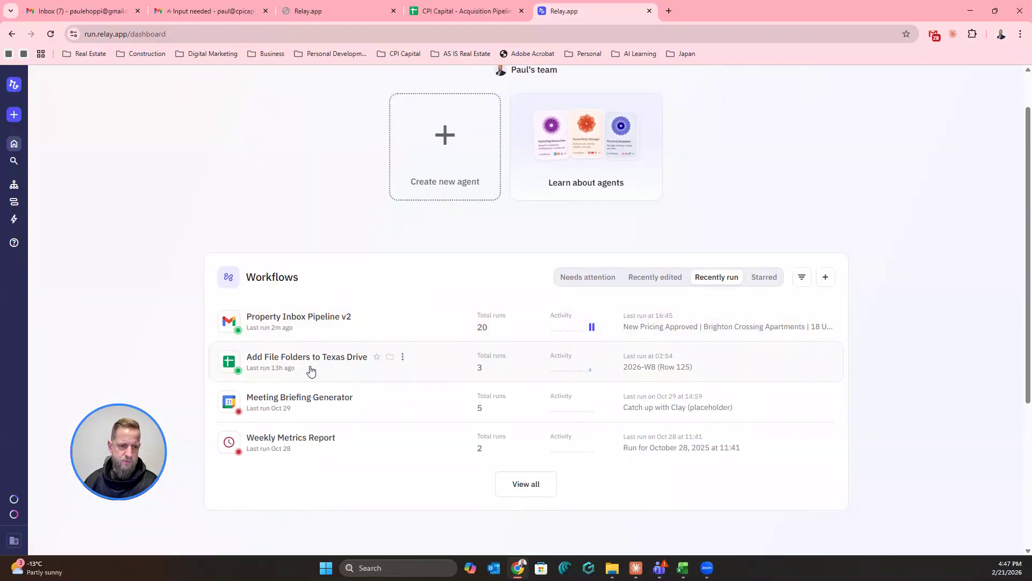
click(264, 361)
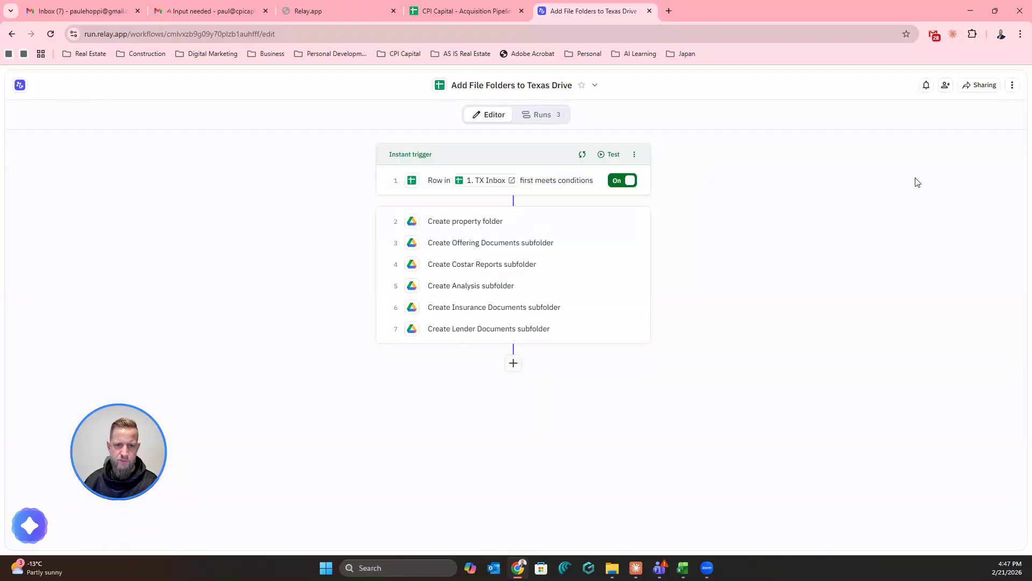
Review the sheet, conditions and preview rows of the "Row first meets conditions" trigger, then close its settings
click(569, 183)
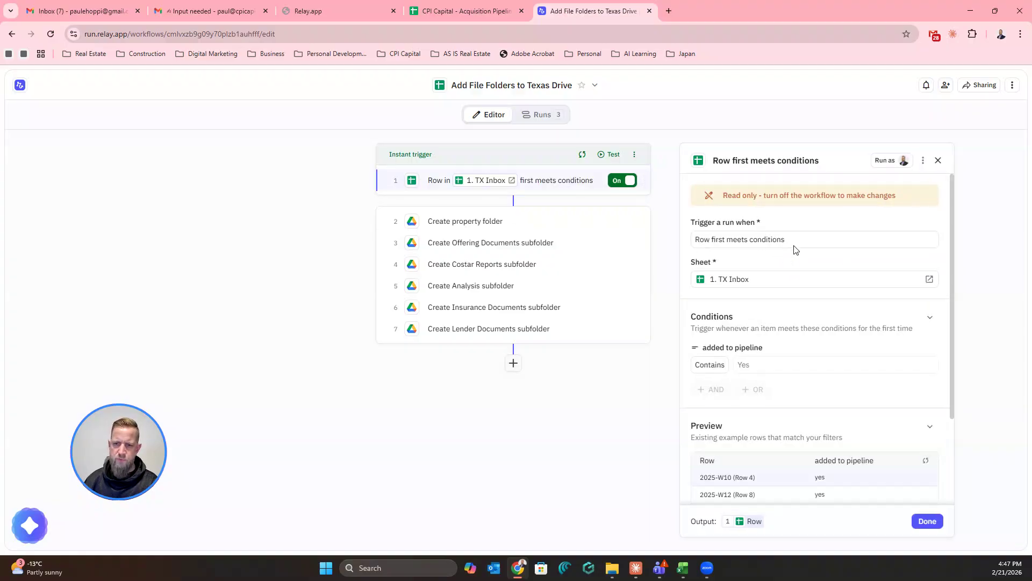
scroll(770, 316, down, 1)
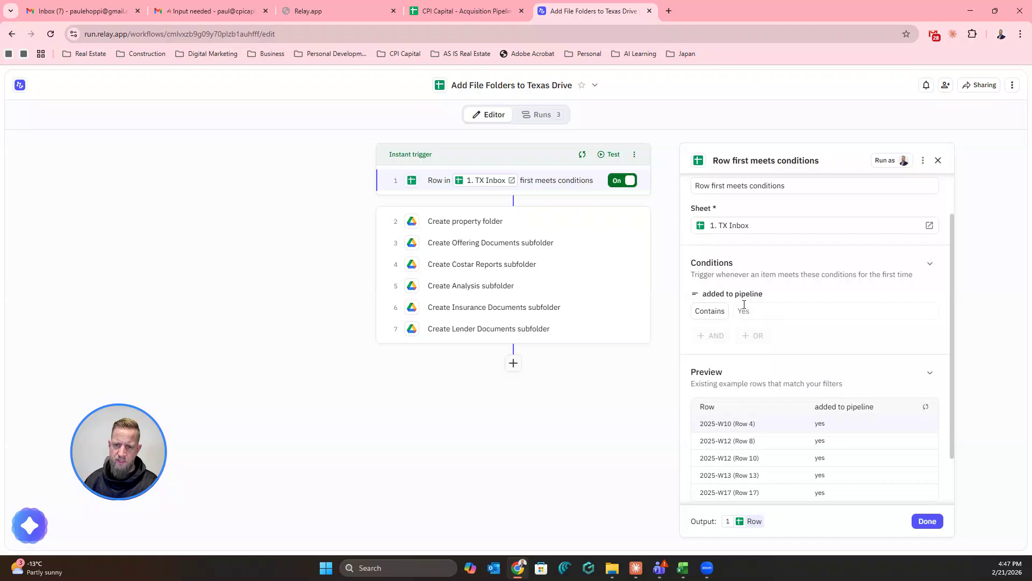
scroll(761, 310, down, 1)
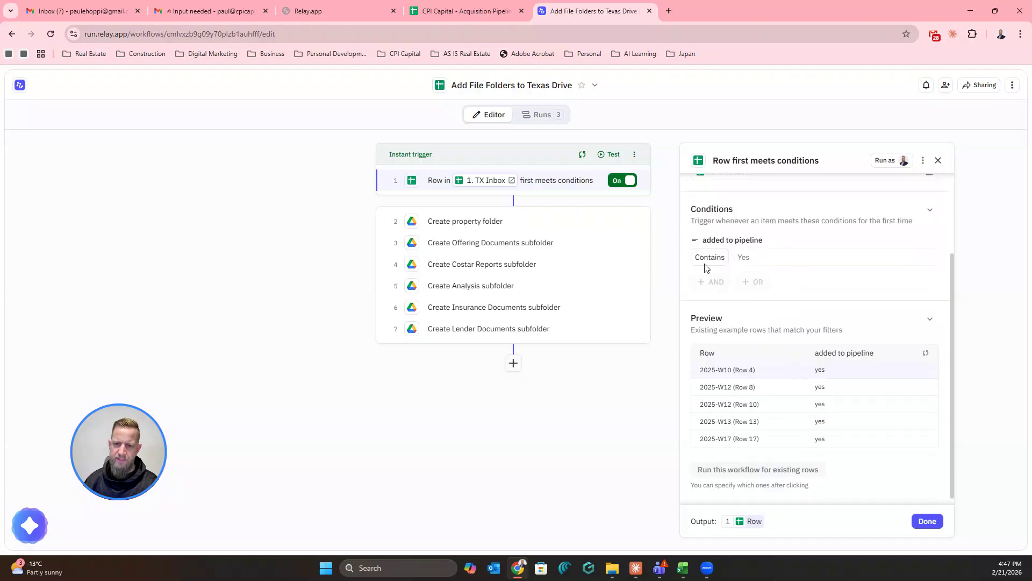
click(928, 522)
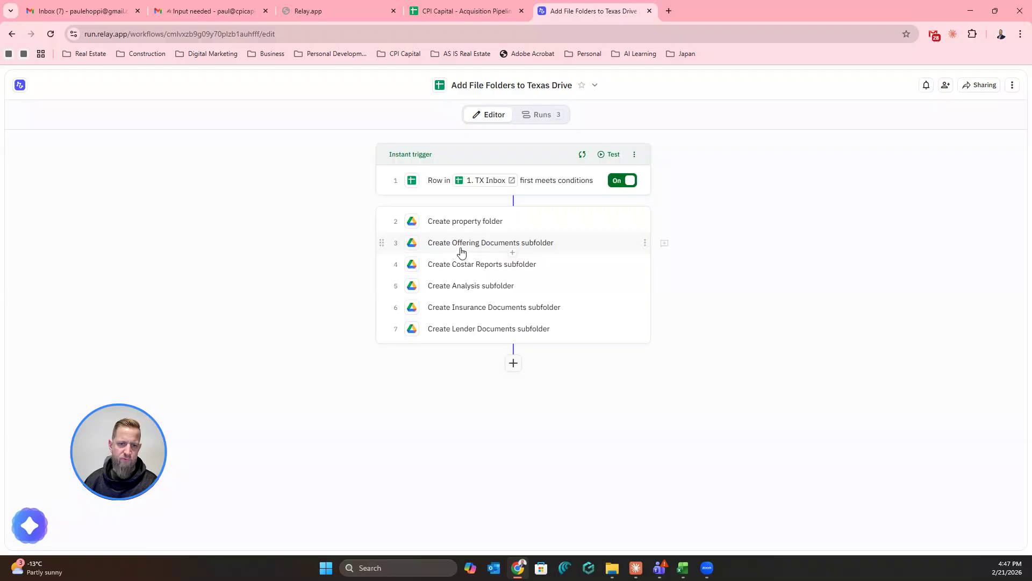
Review the folder title and parent folder settings of the property folder step and the subfolder steps, from Offering Documents to Insurance Documents
click(556, 222)
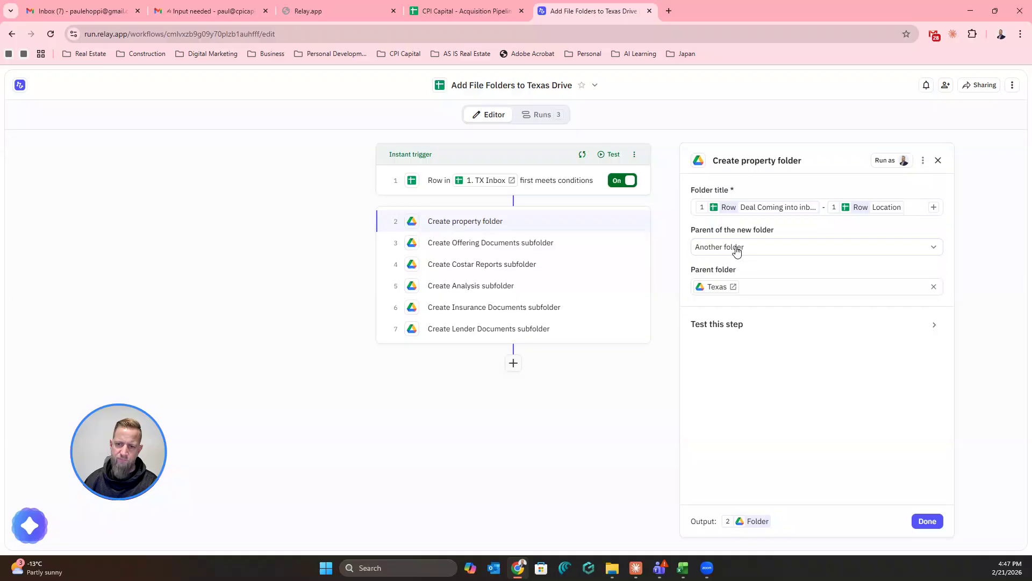
mouse_move(715, 293)
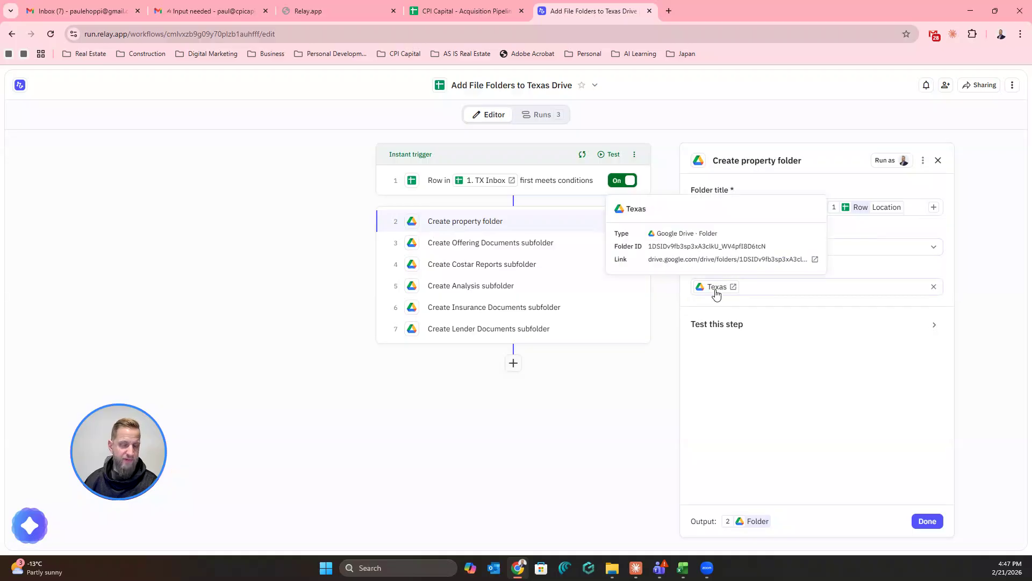
click(600, 246)
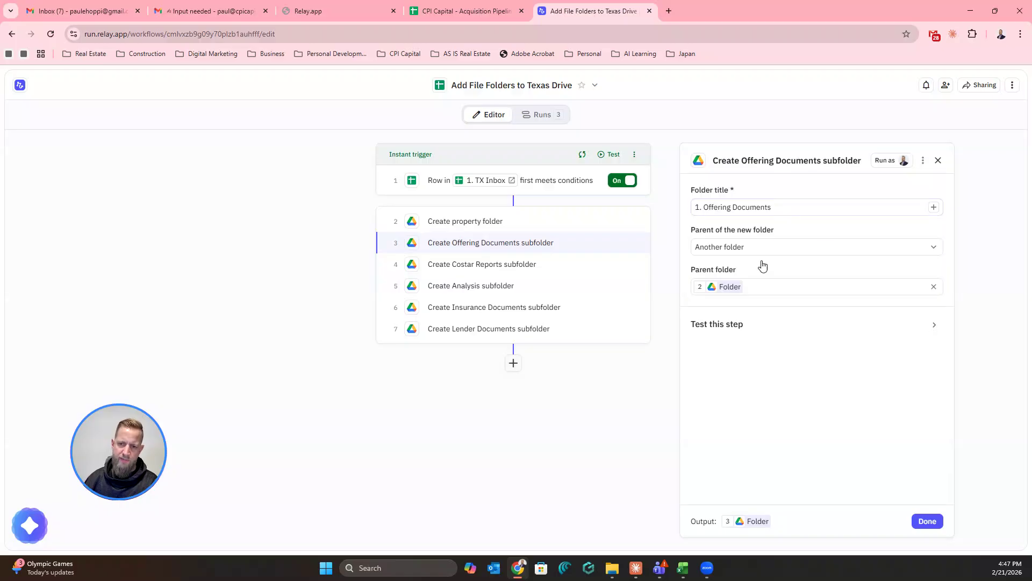
click(560, 265)
drag(723, 207, 751, 207)
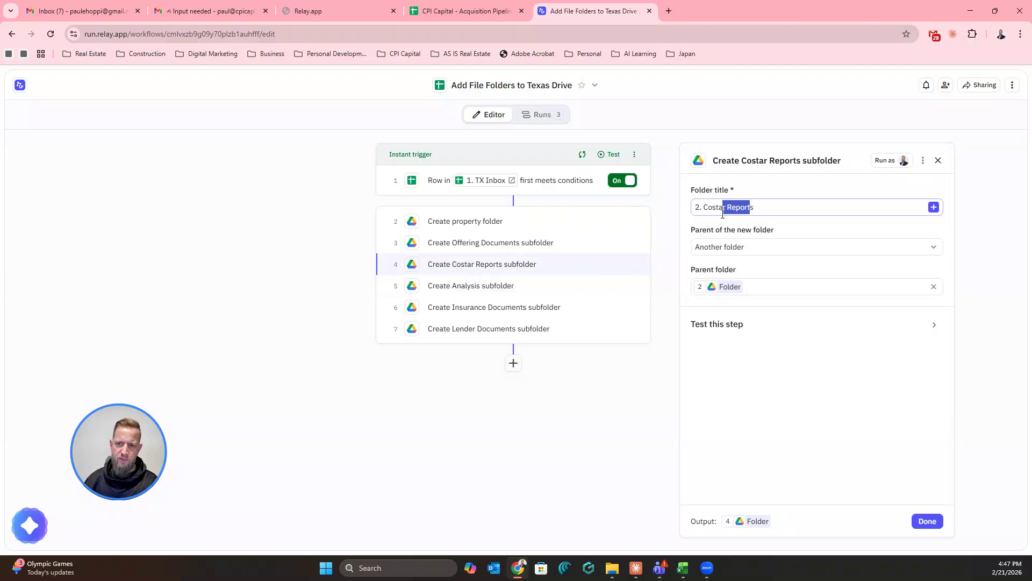
click(565, 291)
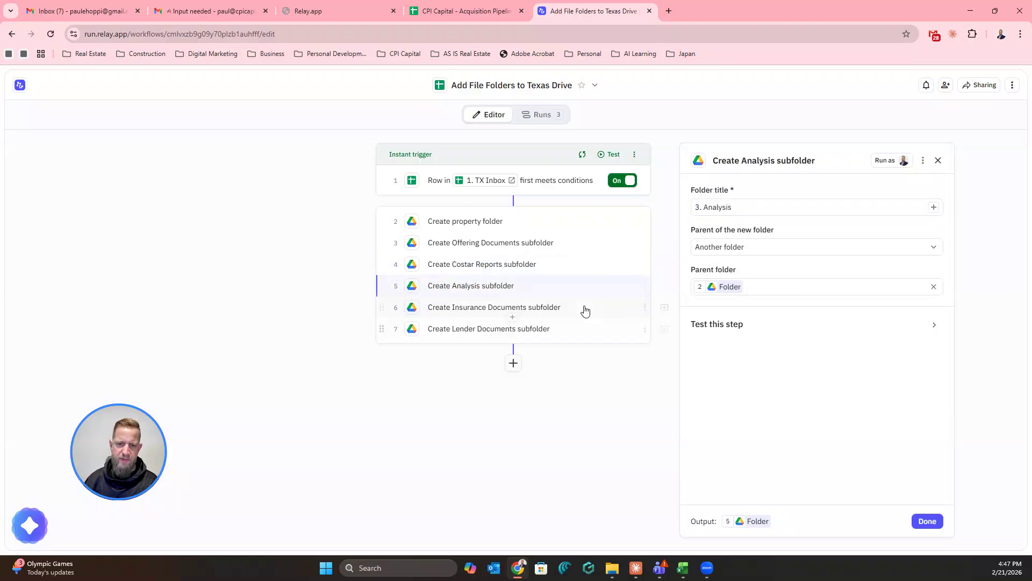
click(585, 331)
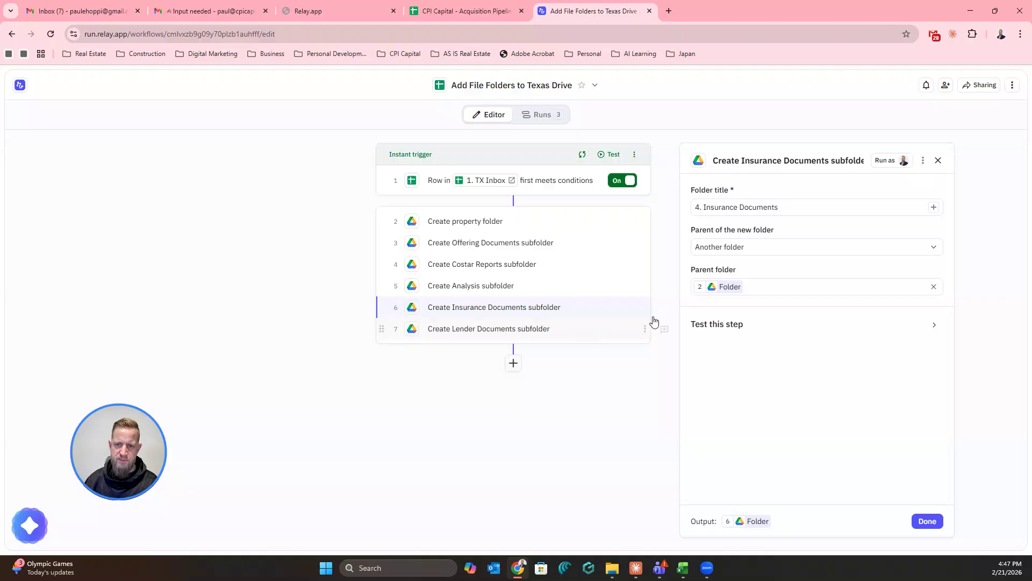
click(926, 521)
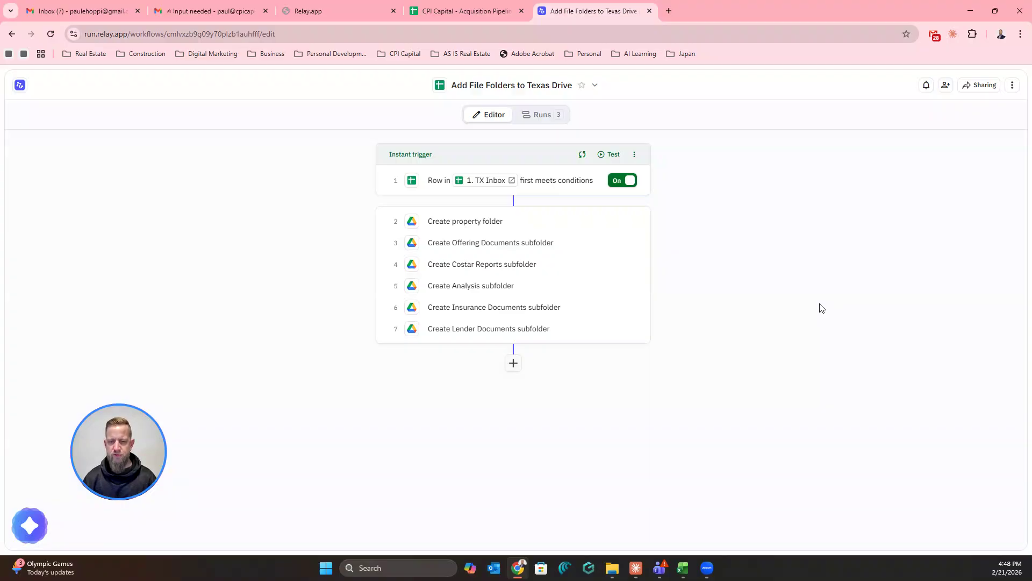
Switch to the acquisition pipeline spreadsheet and look through the deals listed in the Deal Tracker sheet
click(466, 11)
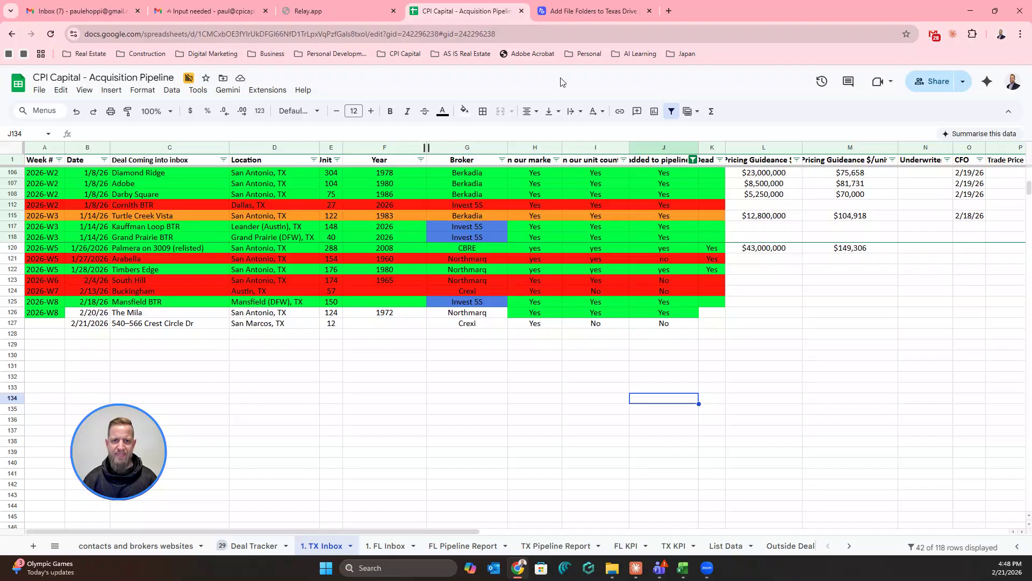
click(263, 548)
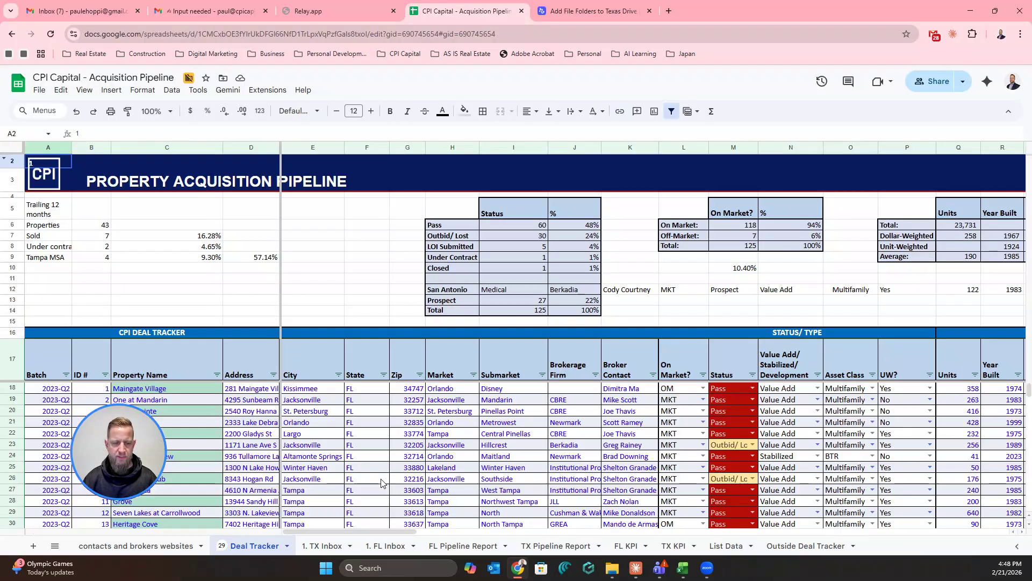
scroll(473, 415, down, 6)
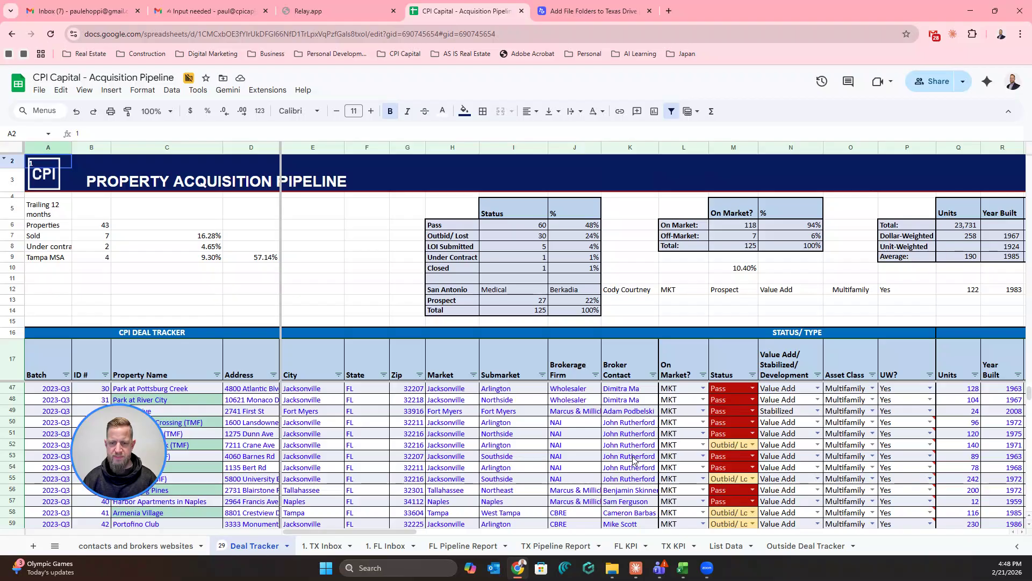
scroll(633, 459, down, 12)
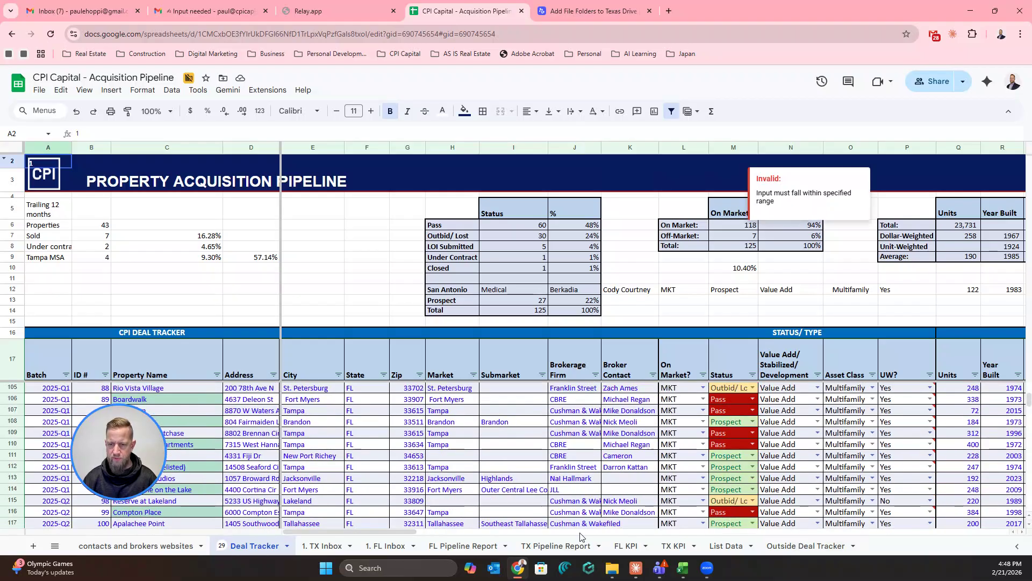
drag(410, 538, 307, 413)
scroll(307, 413, down, 4)
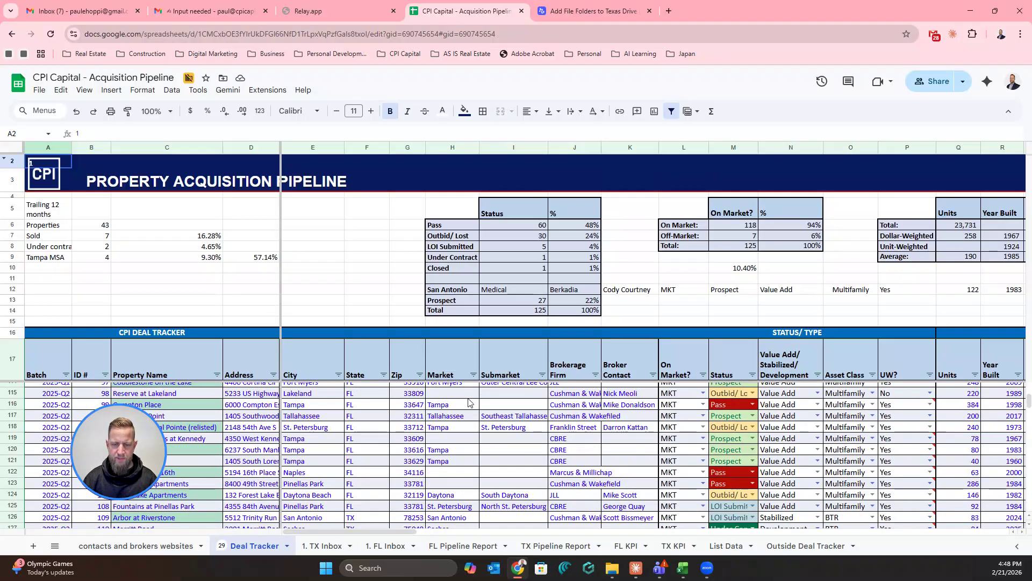
scroll(486, 422, down, 2)
scroll(487, 422, up, 10)
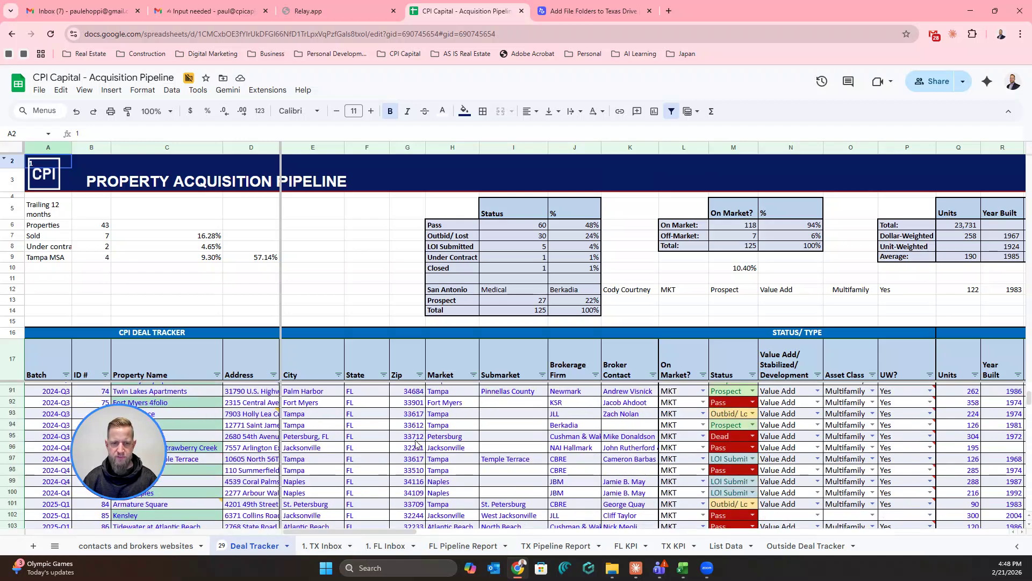
scroll(415, 444, up, 4)
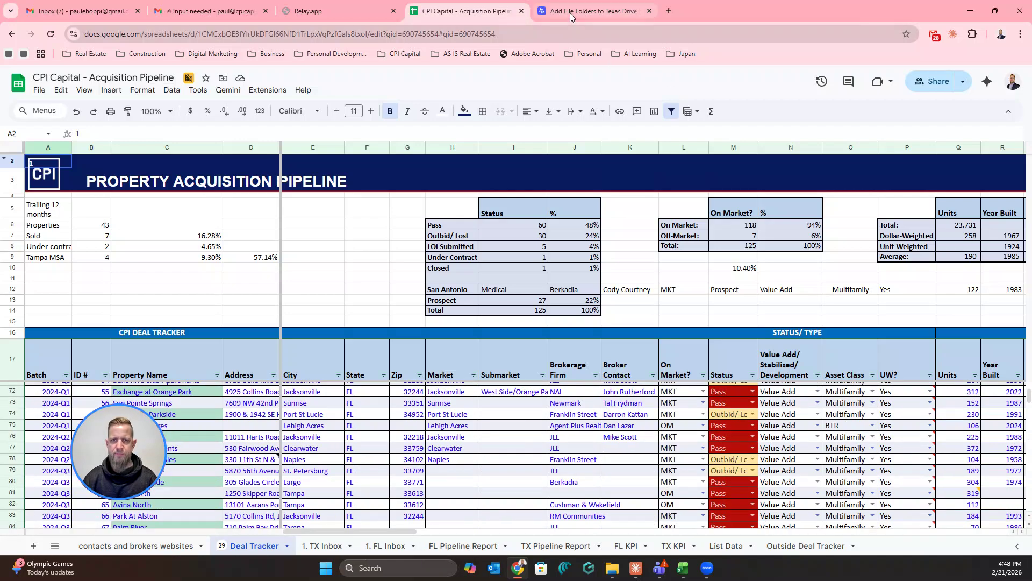
Switch back to Relay.app and return from the Texas Drive workflow to the home dashboard
click(572, 12)
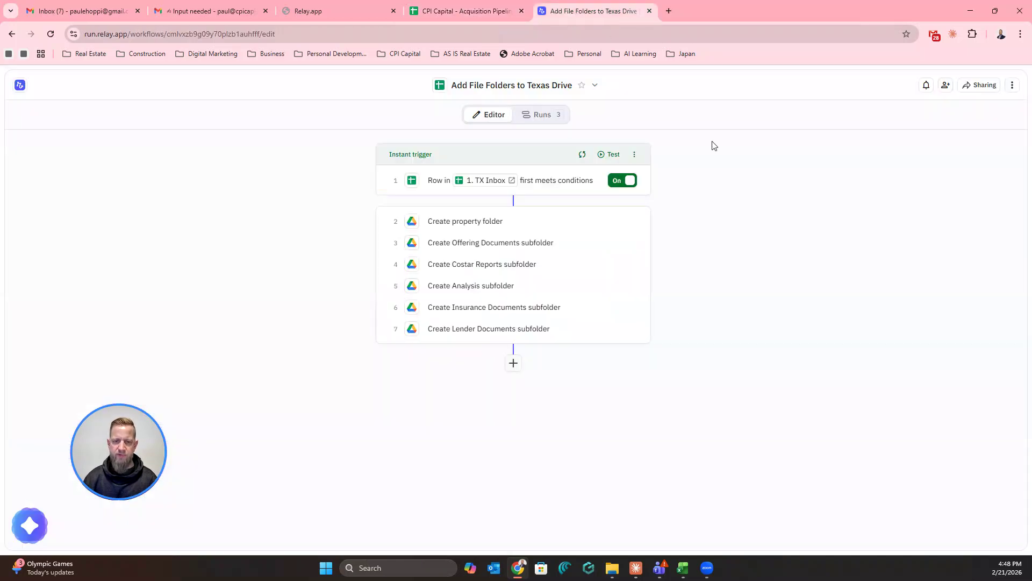
click(20, 84)
click(91, 148)
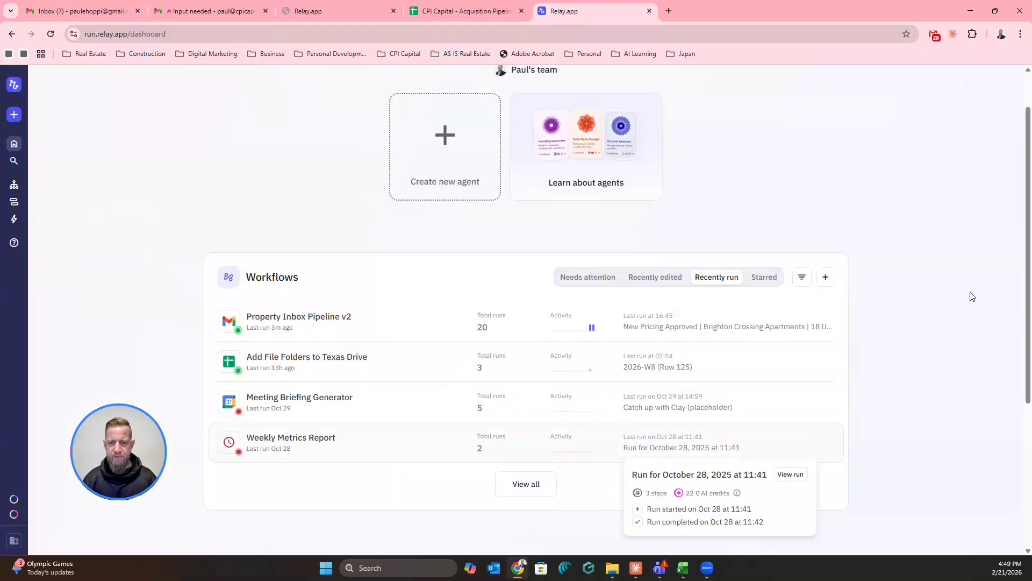